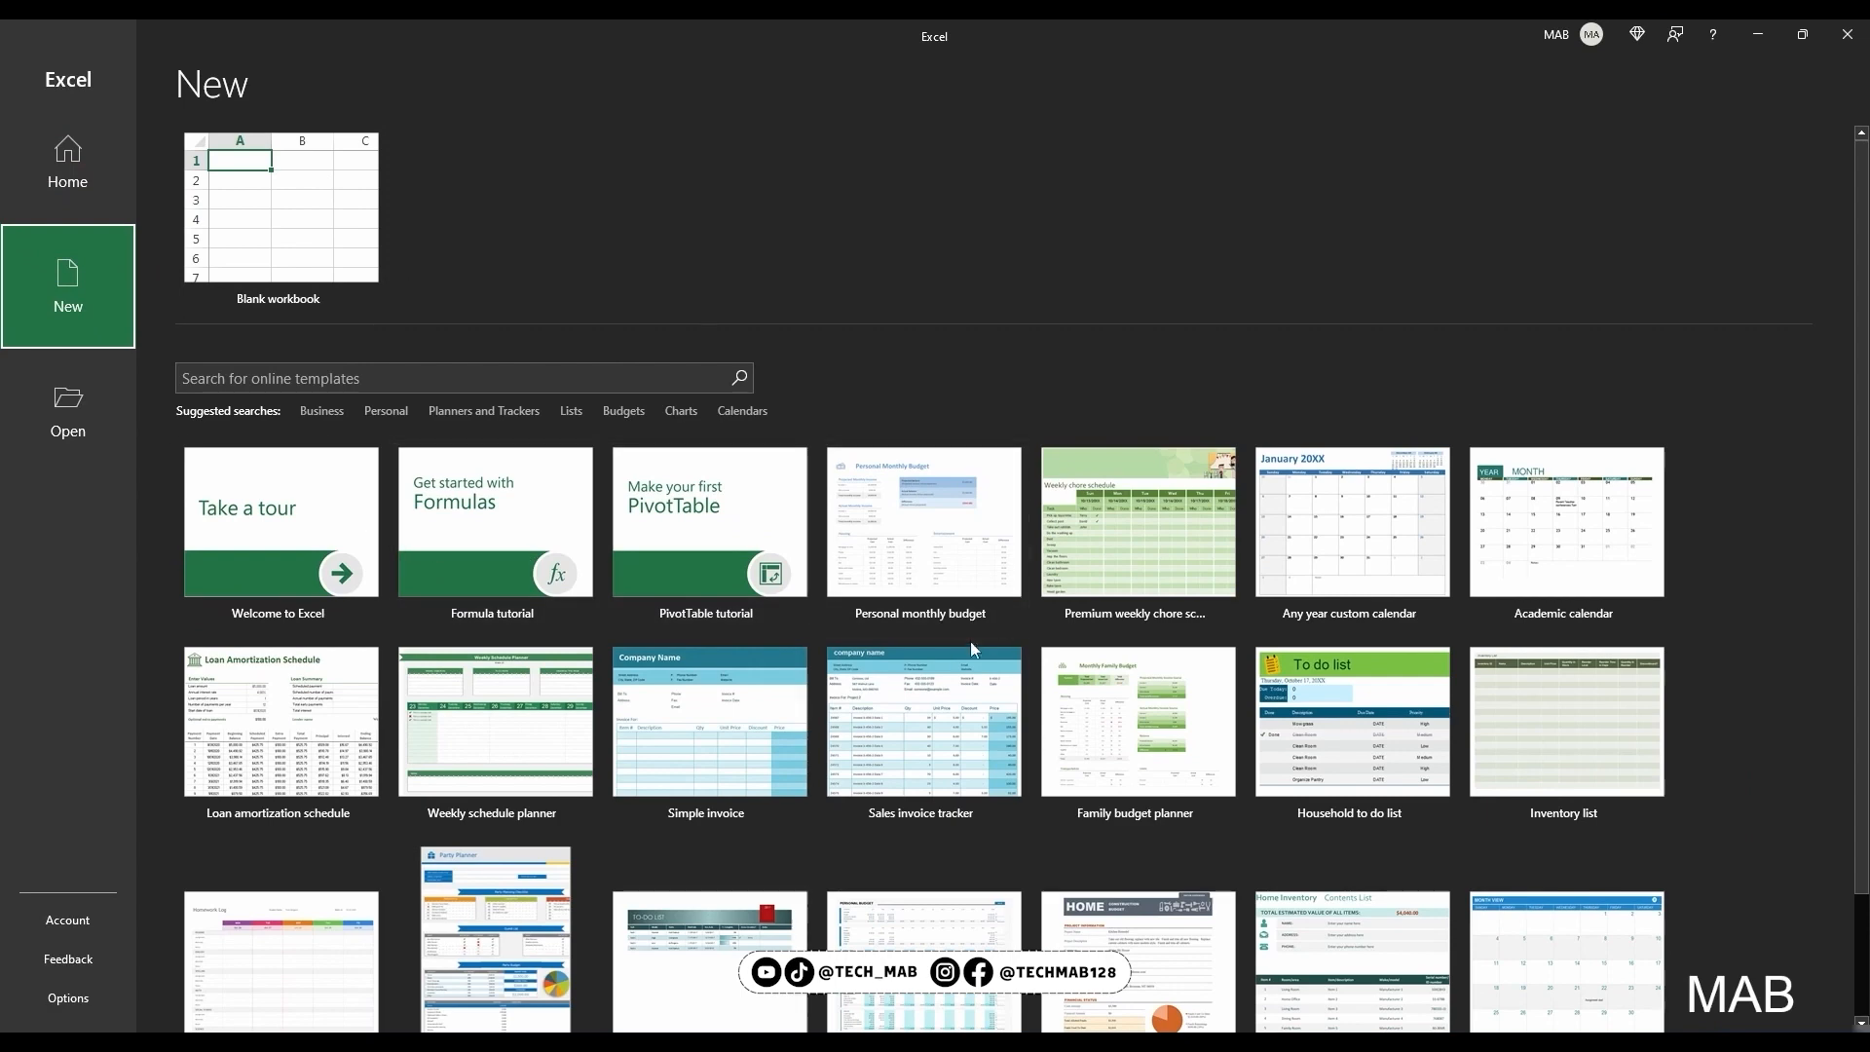
Look through the online workbook templates offered for a new file
{"action": "left_click", "coordinate": [292, 239]}
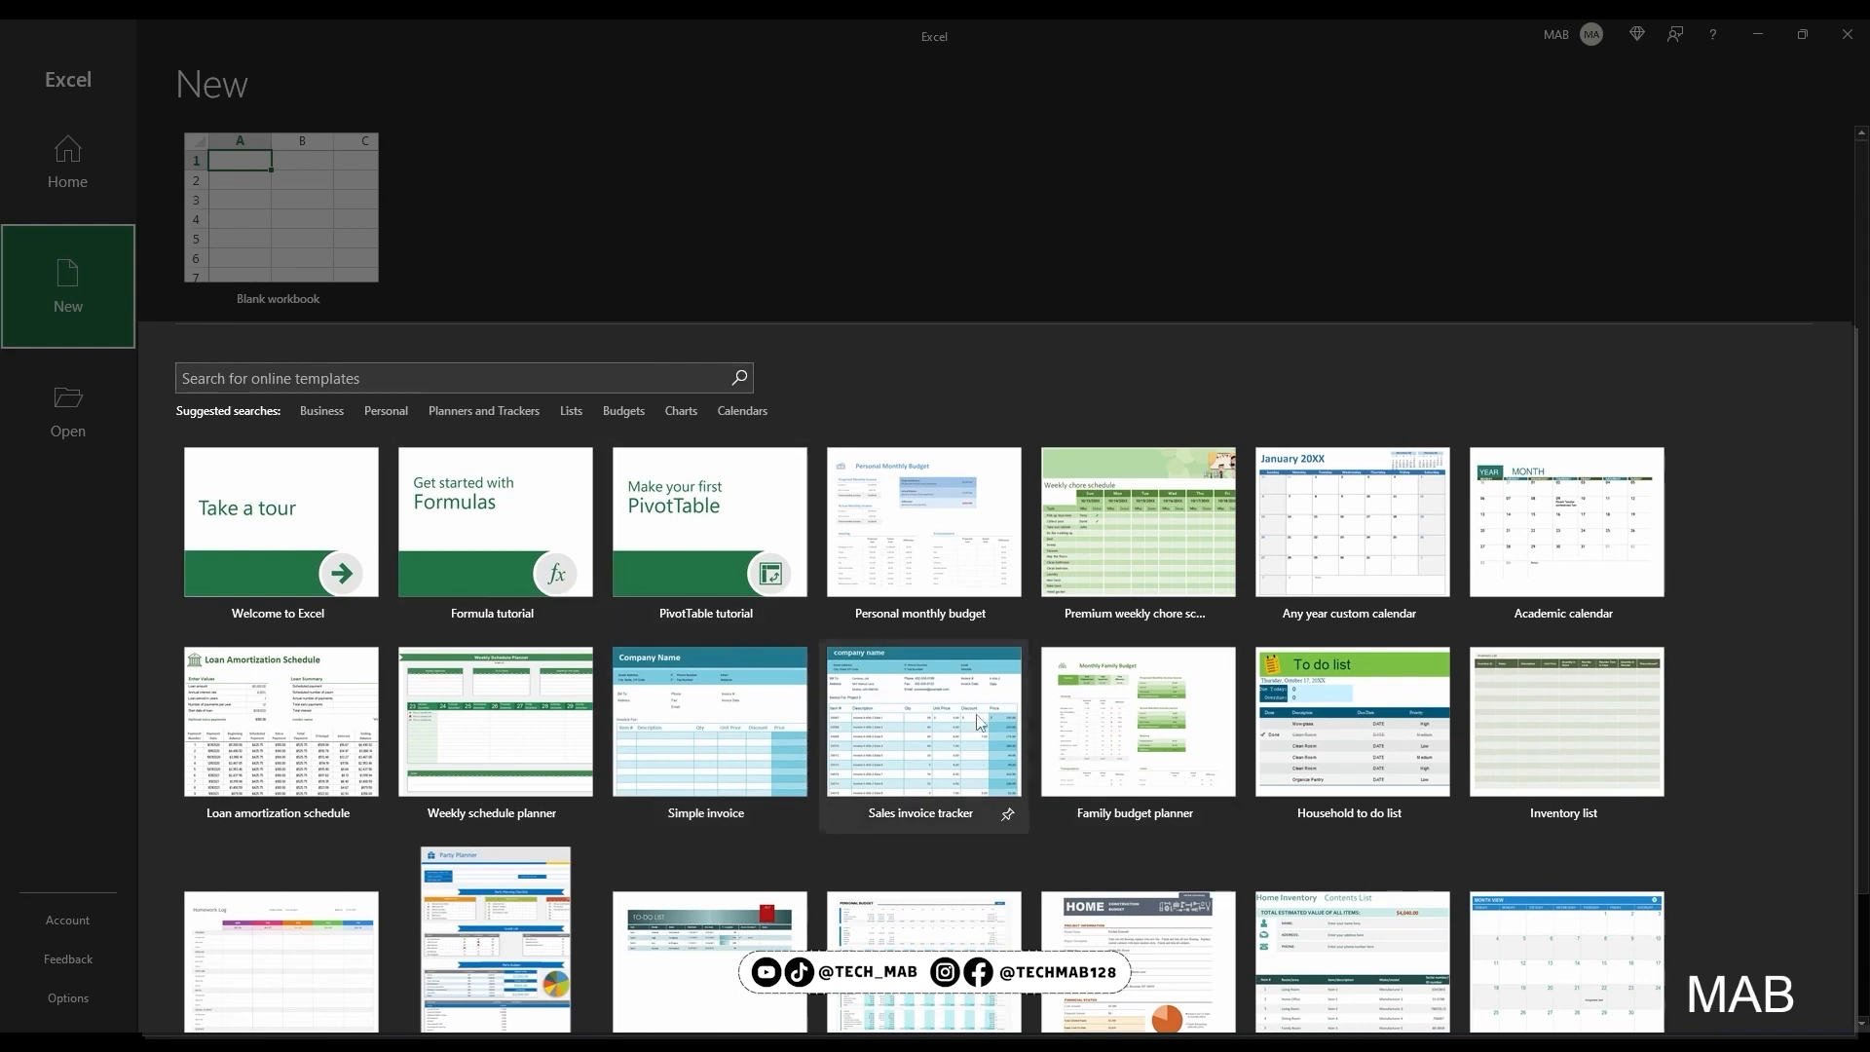
{"action": "scroll", "coordinate": [950, 709], "scroll_direction": "down", "scroll_amount": 3}
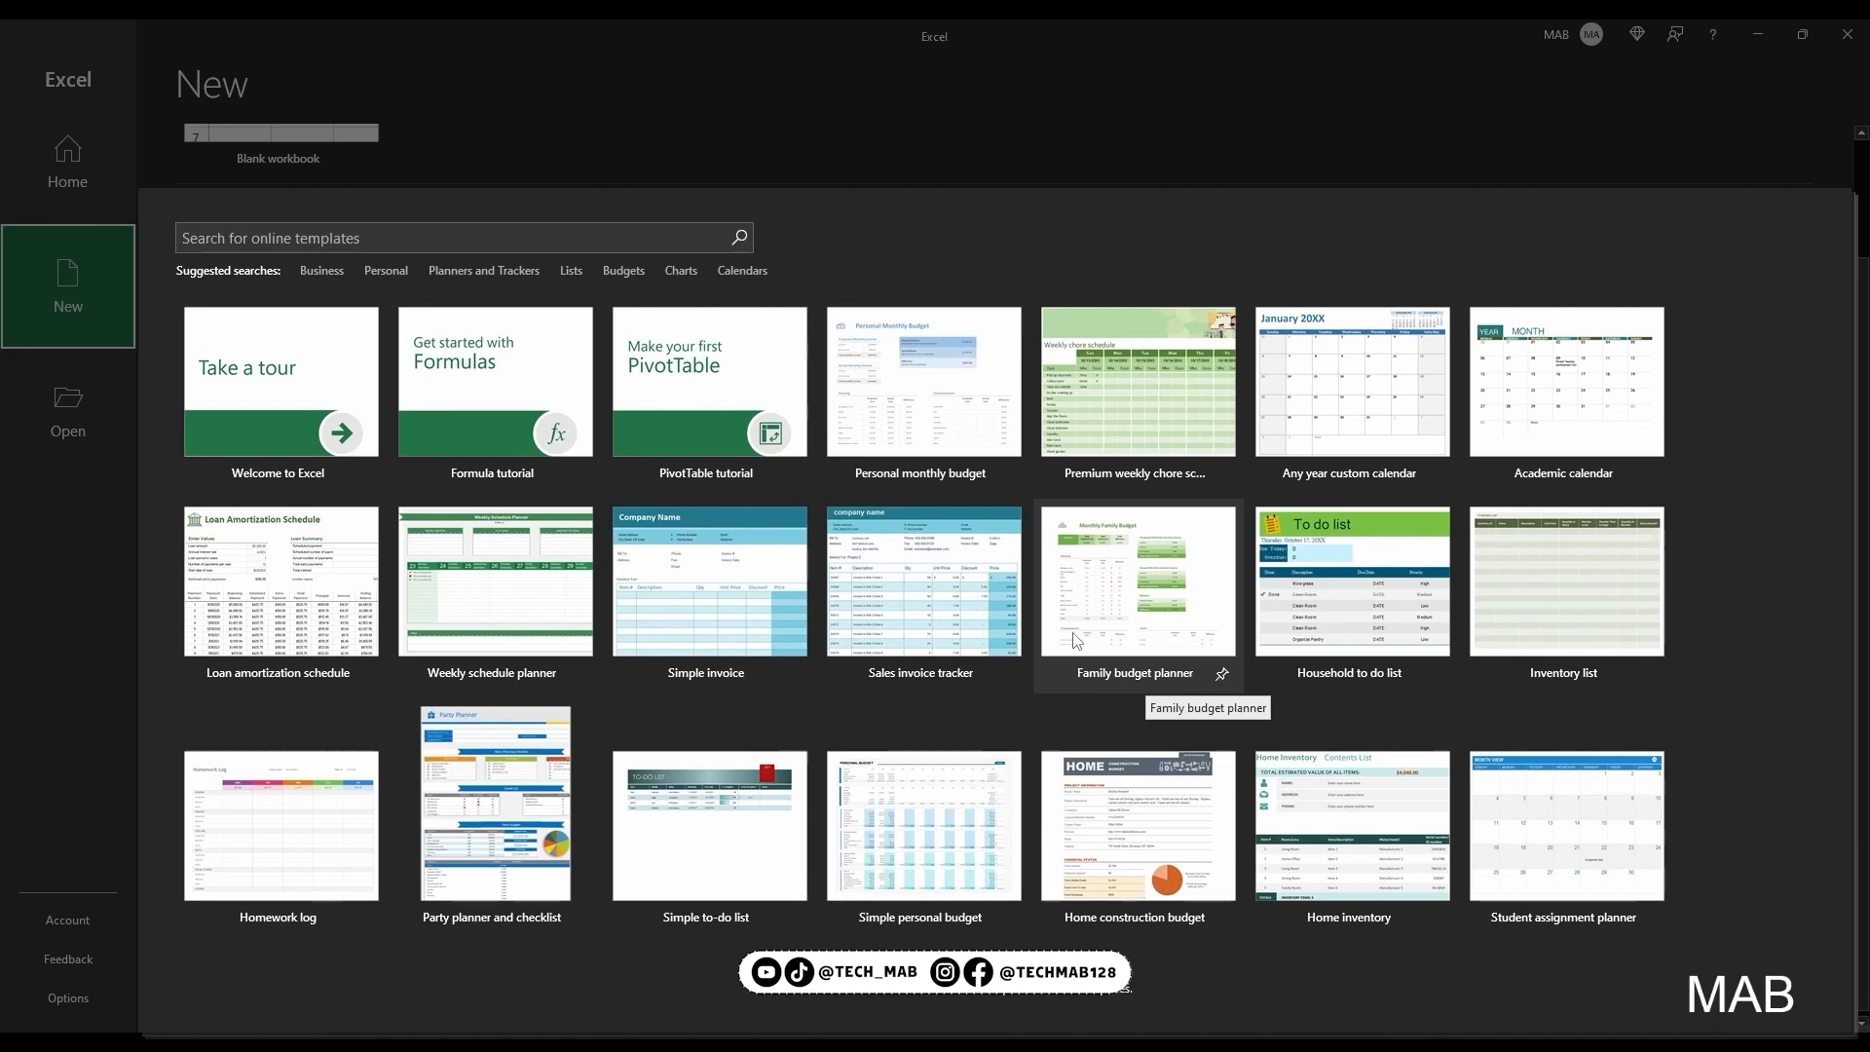
{"action": "scroll", "coordinate": [1075, 639], "scroll_direction": "up", "scroll_amount": 3}
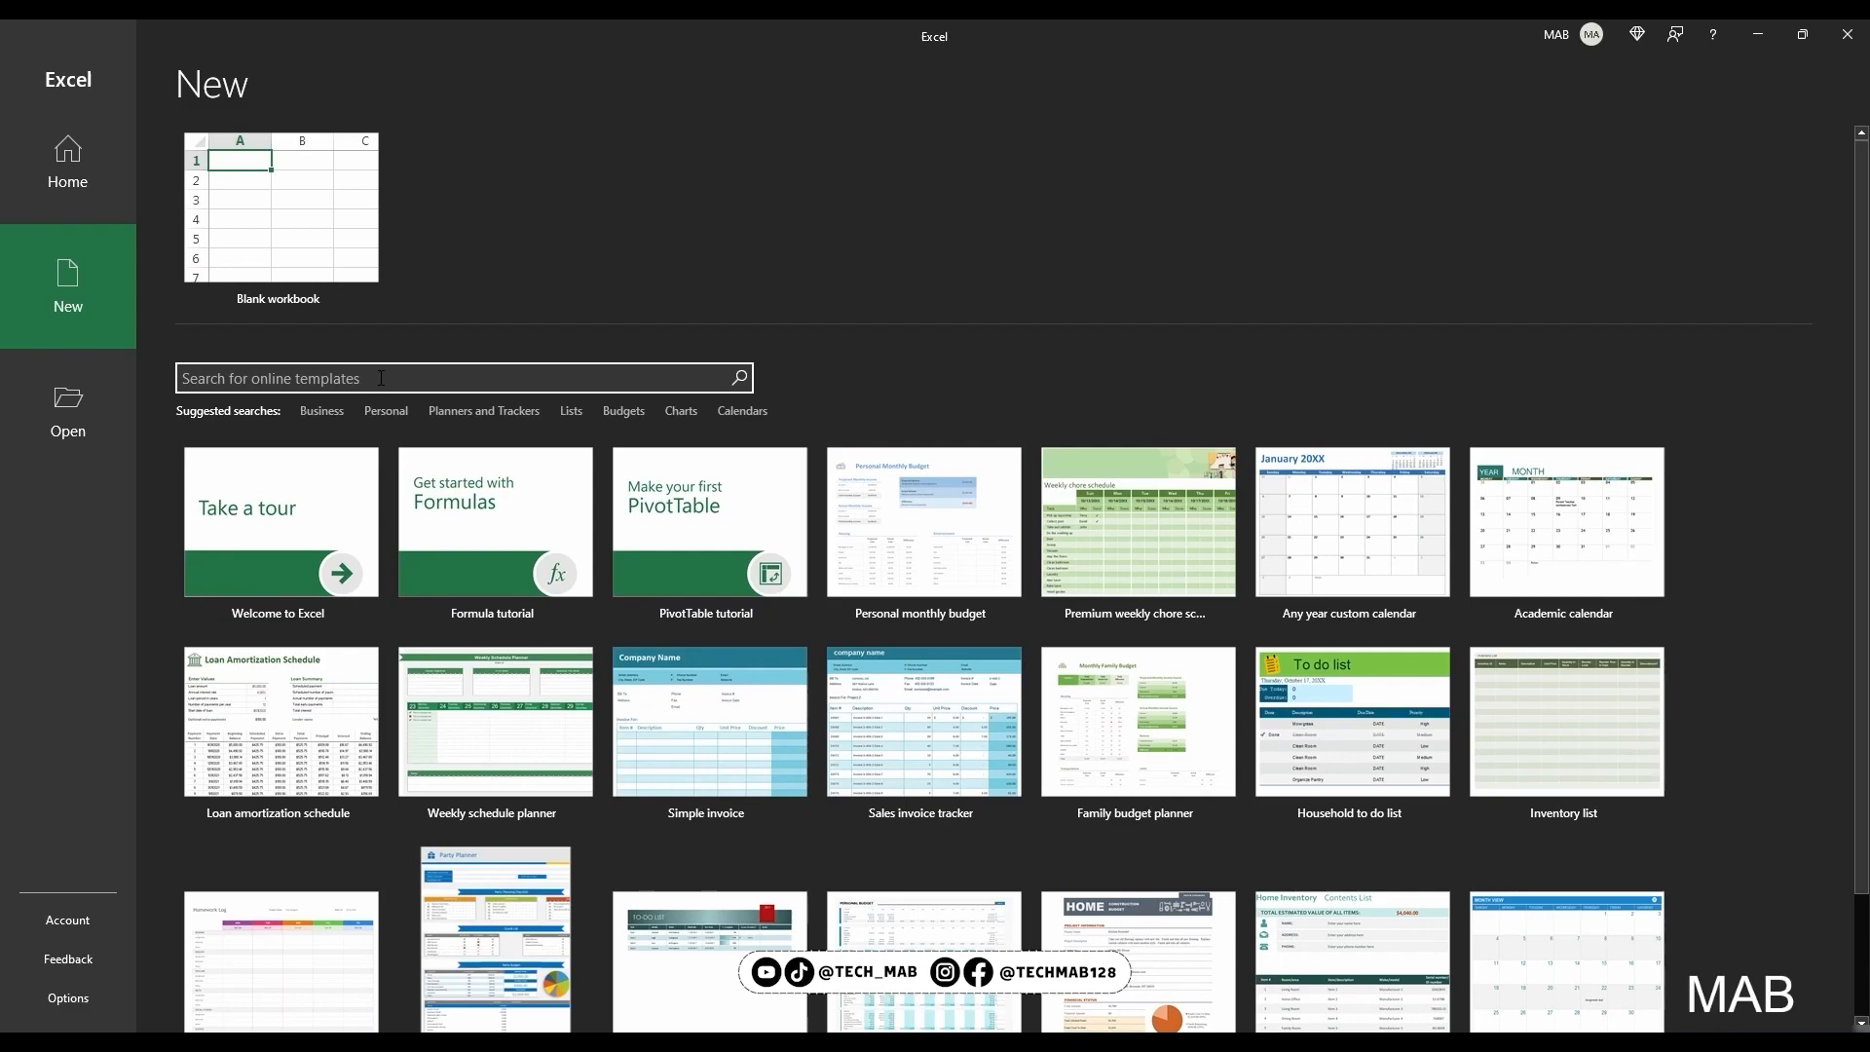
Search the online templates for "budgeting", look over the results and return to the template gallery
{"action": "left_click", "coordinate": [381, 378]}
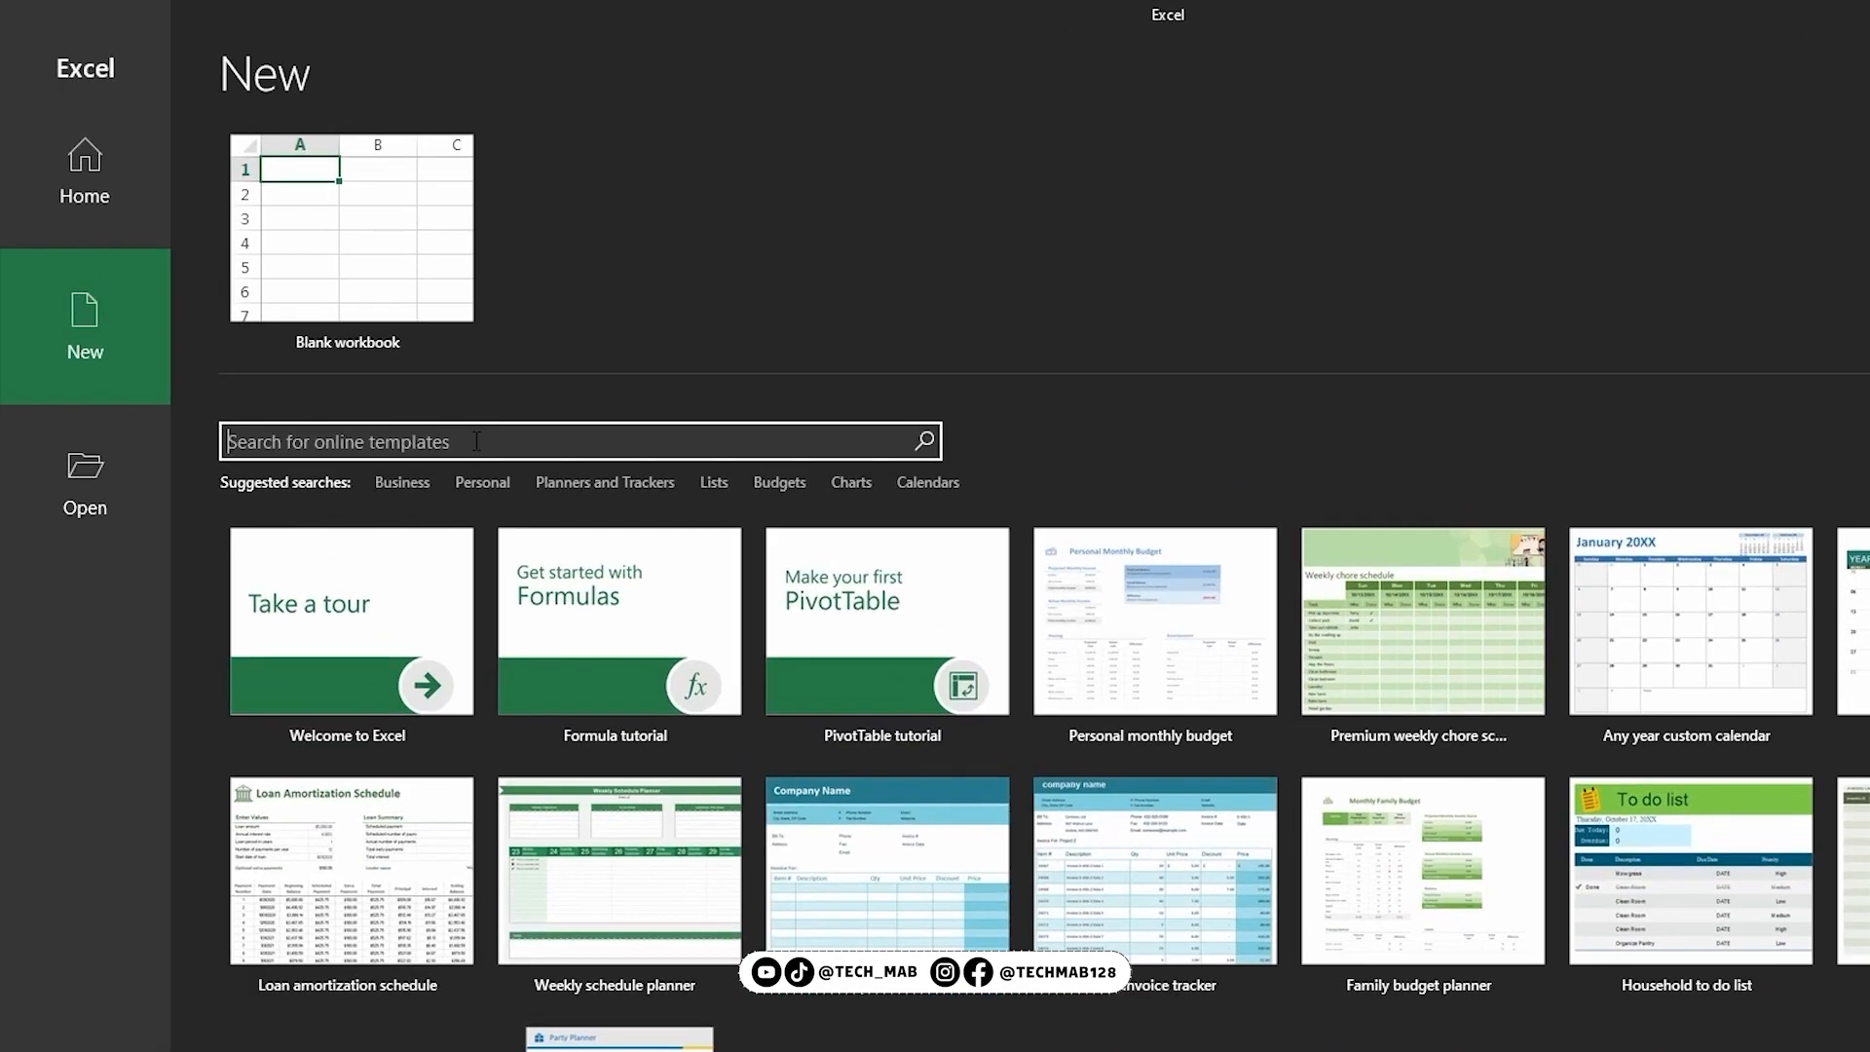
{"action": "type", "text": "budgeting"}
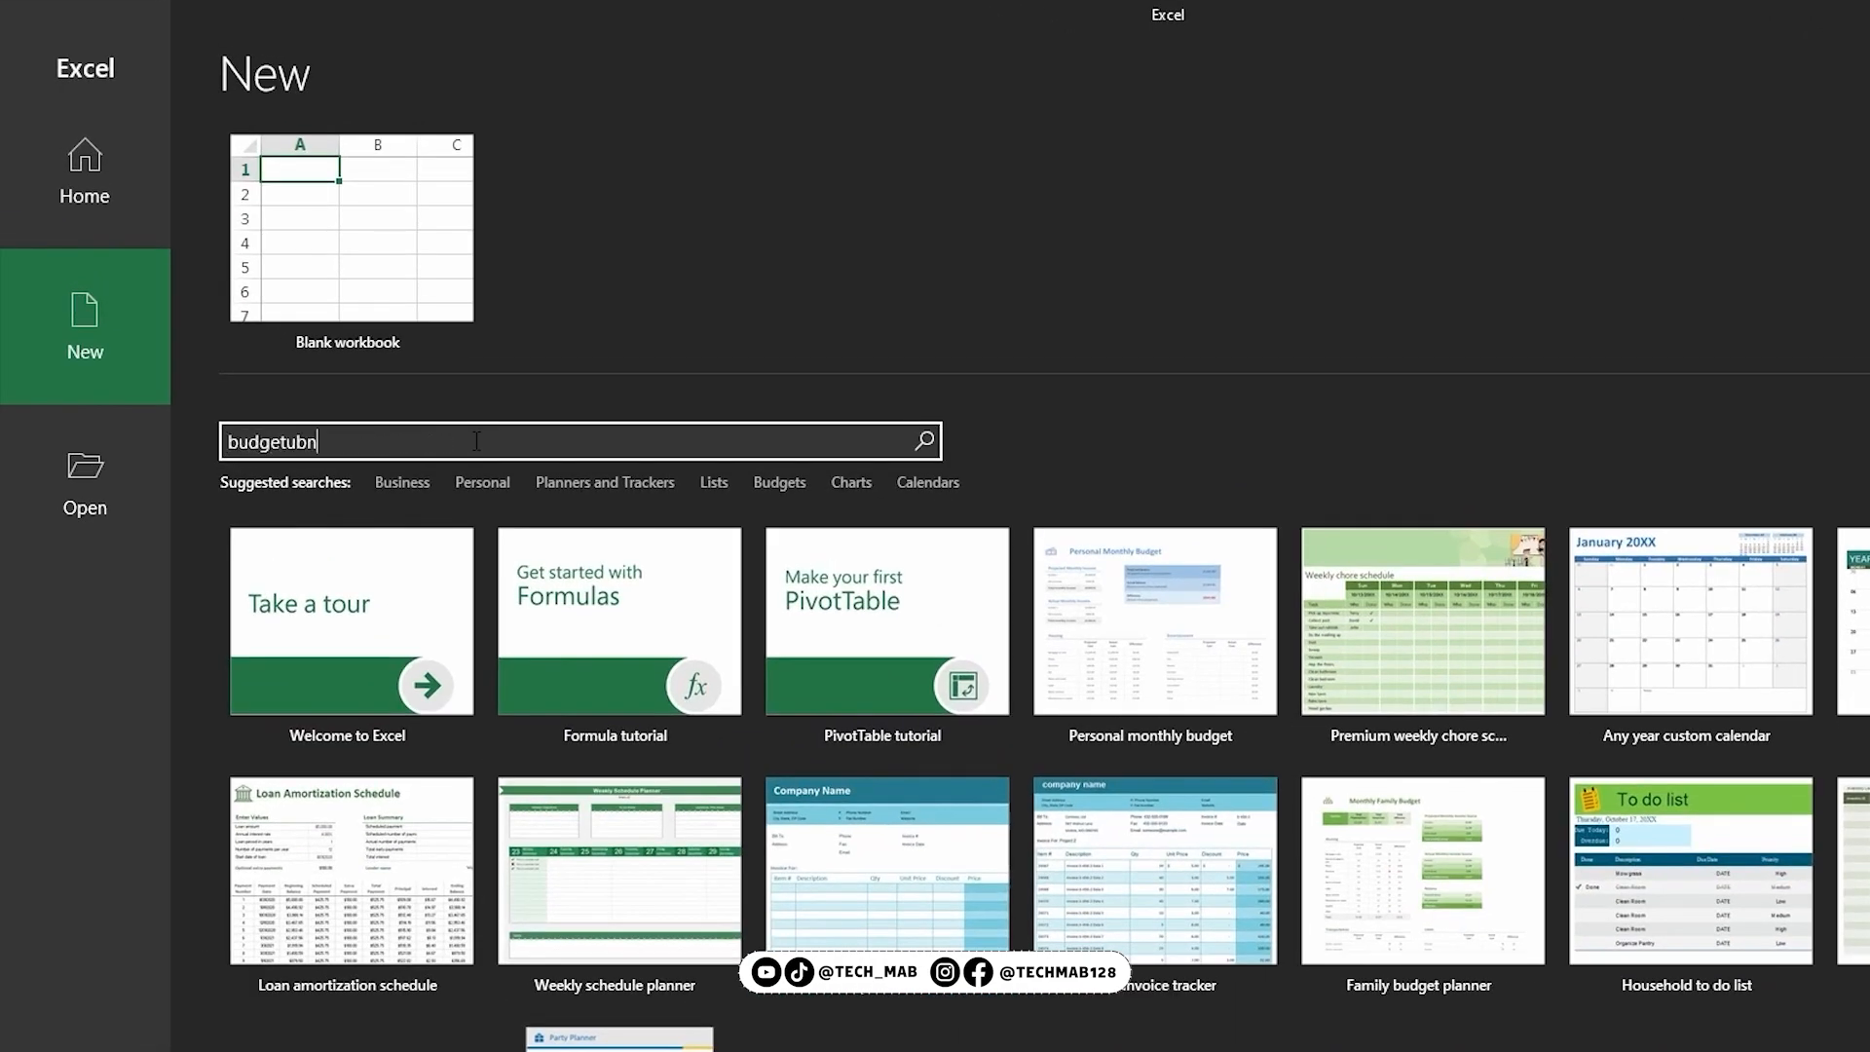
{"action": "key", "text": "Return"}
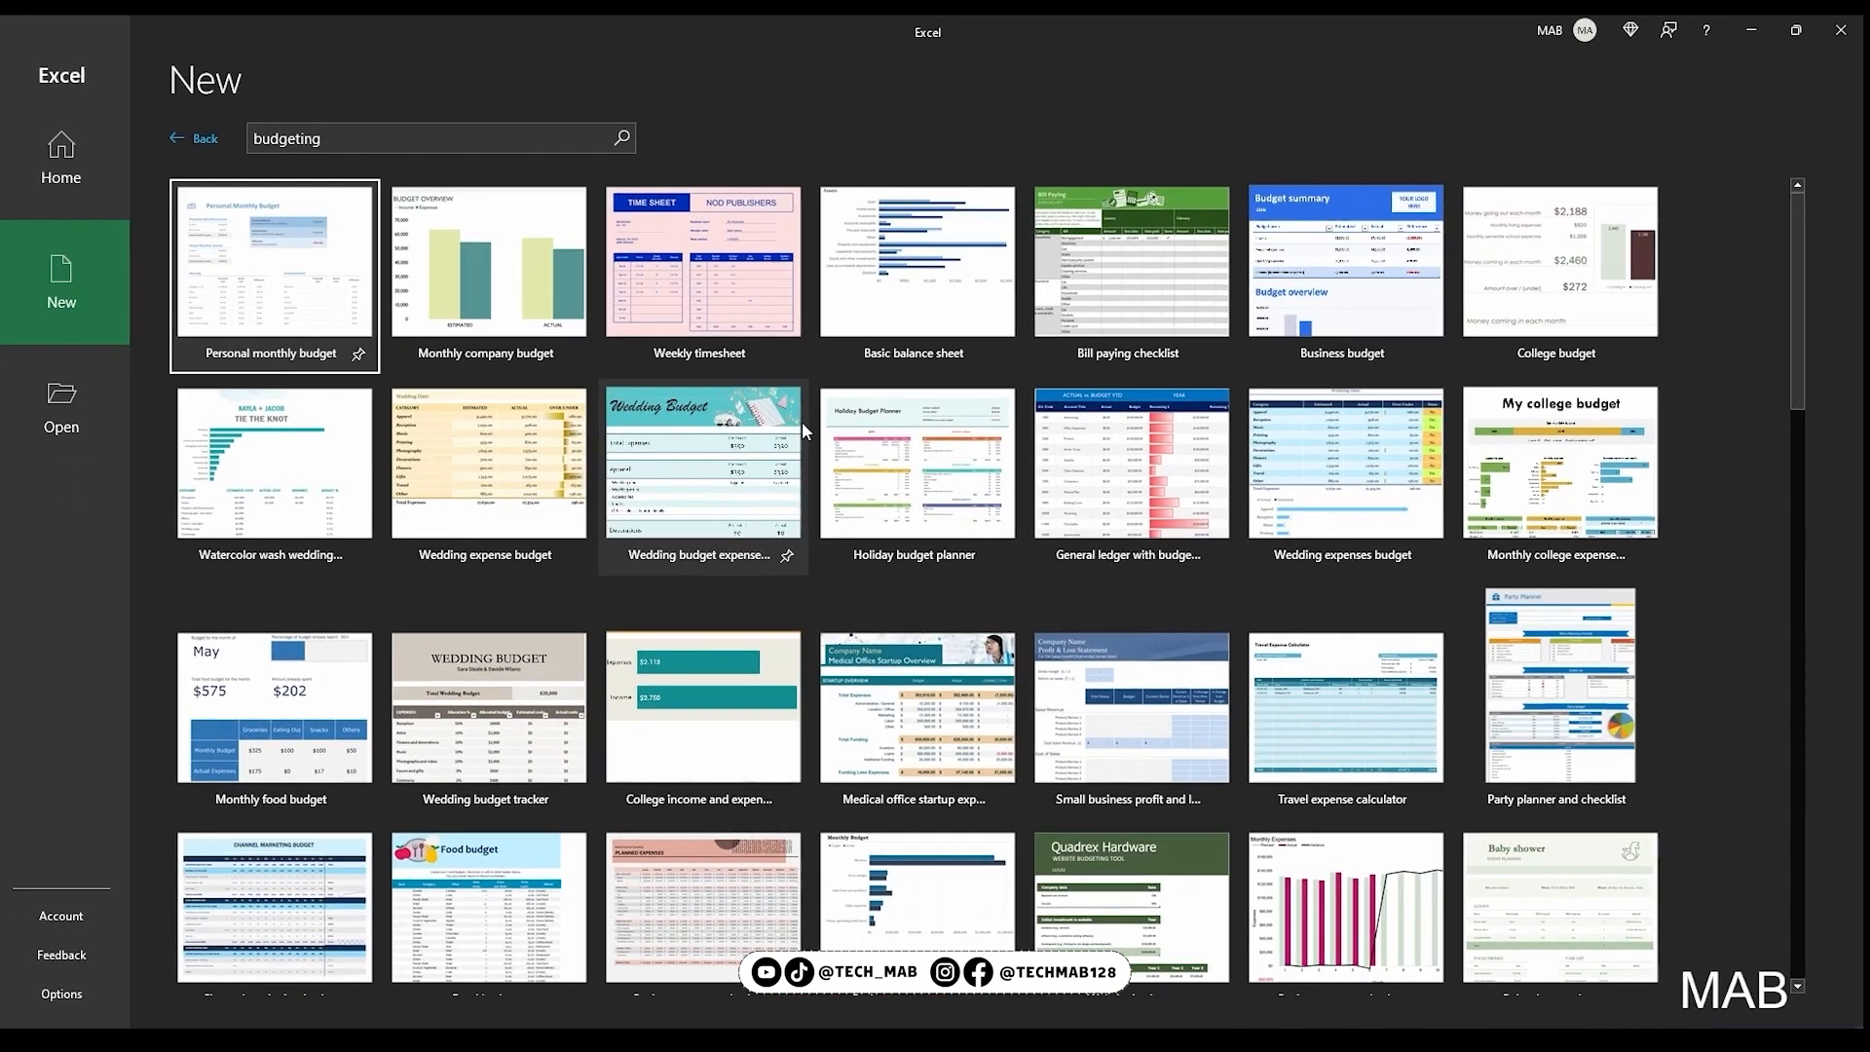
{"action": "scroll", "coordinate": [809, 417], "scroll_direction": "down", "scroll_amount": 4}
{"action": "scroll", "coordinate": [856, 418], "scroll_direction": "up", "scroll_amount": 4}
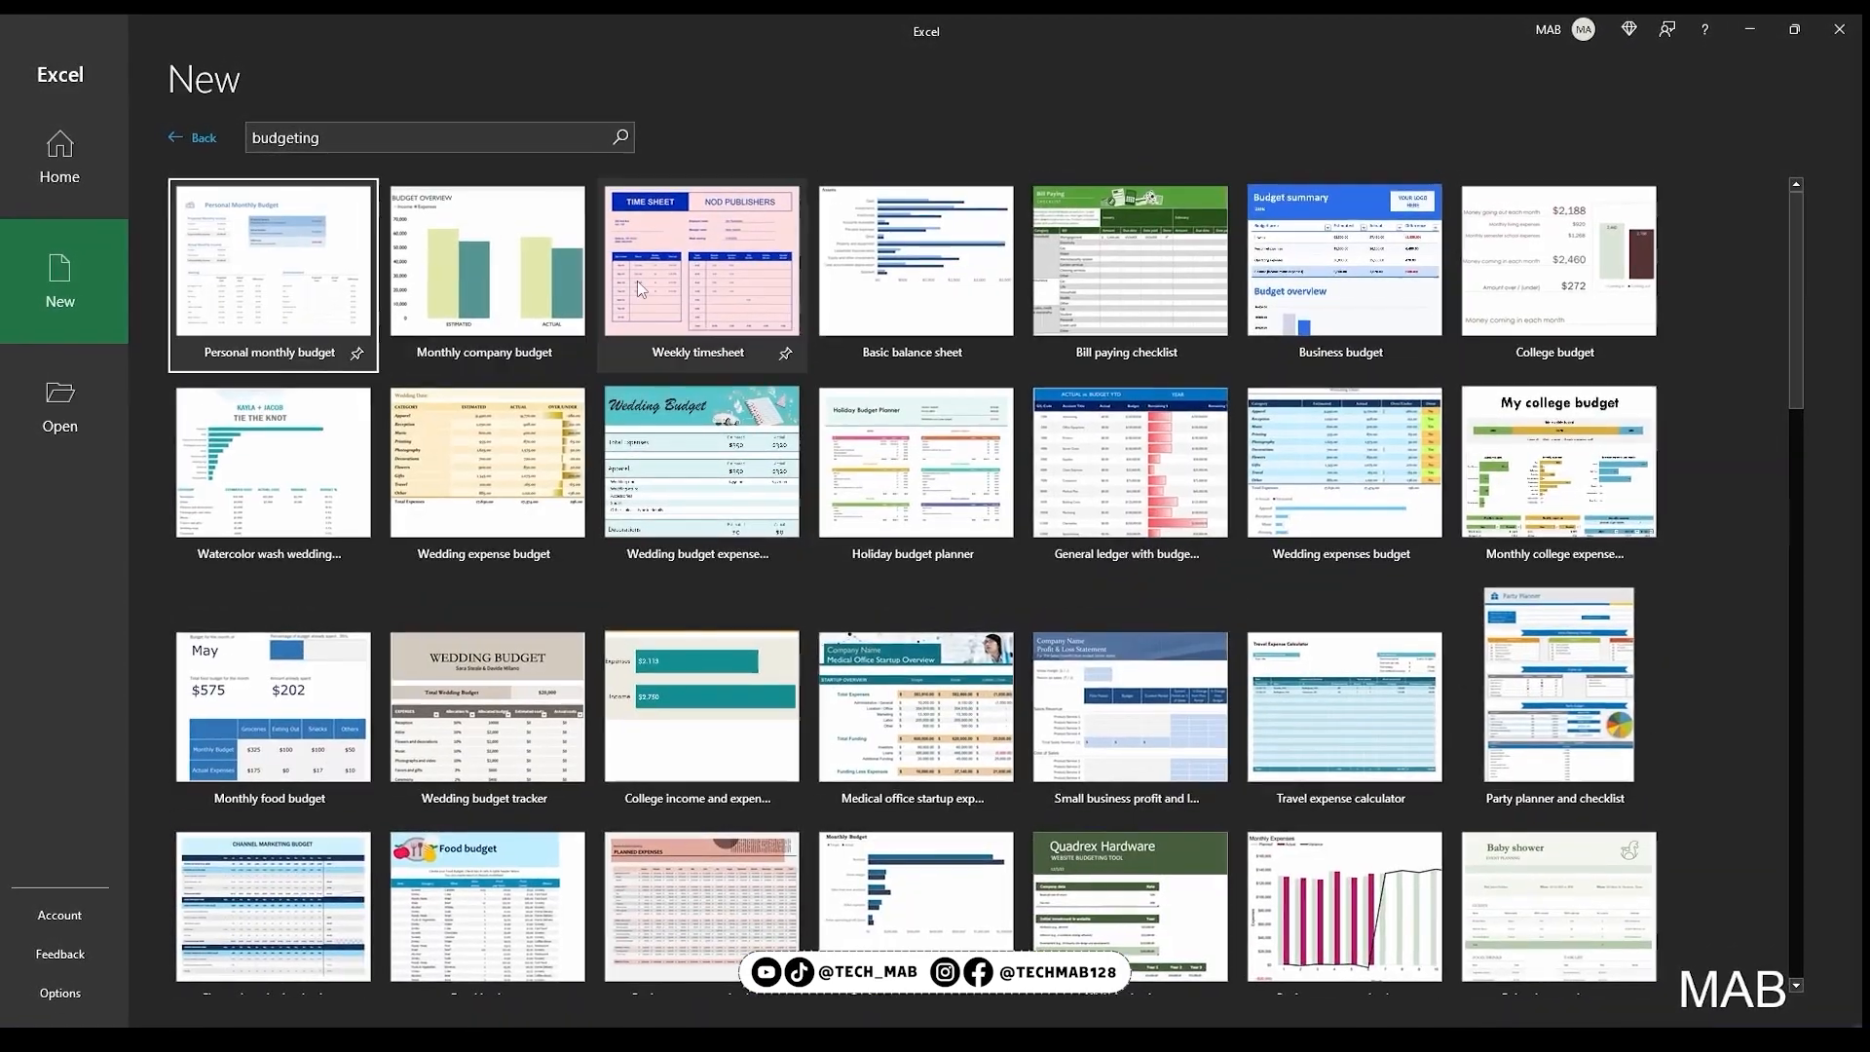
{"action": "left_click", "coordinate": [193, 137]}
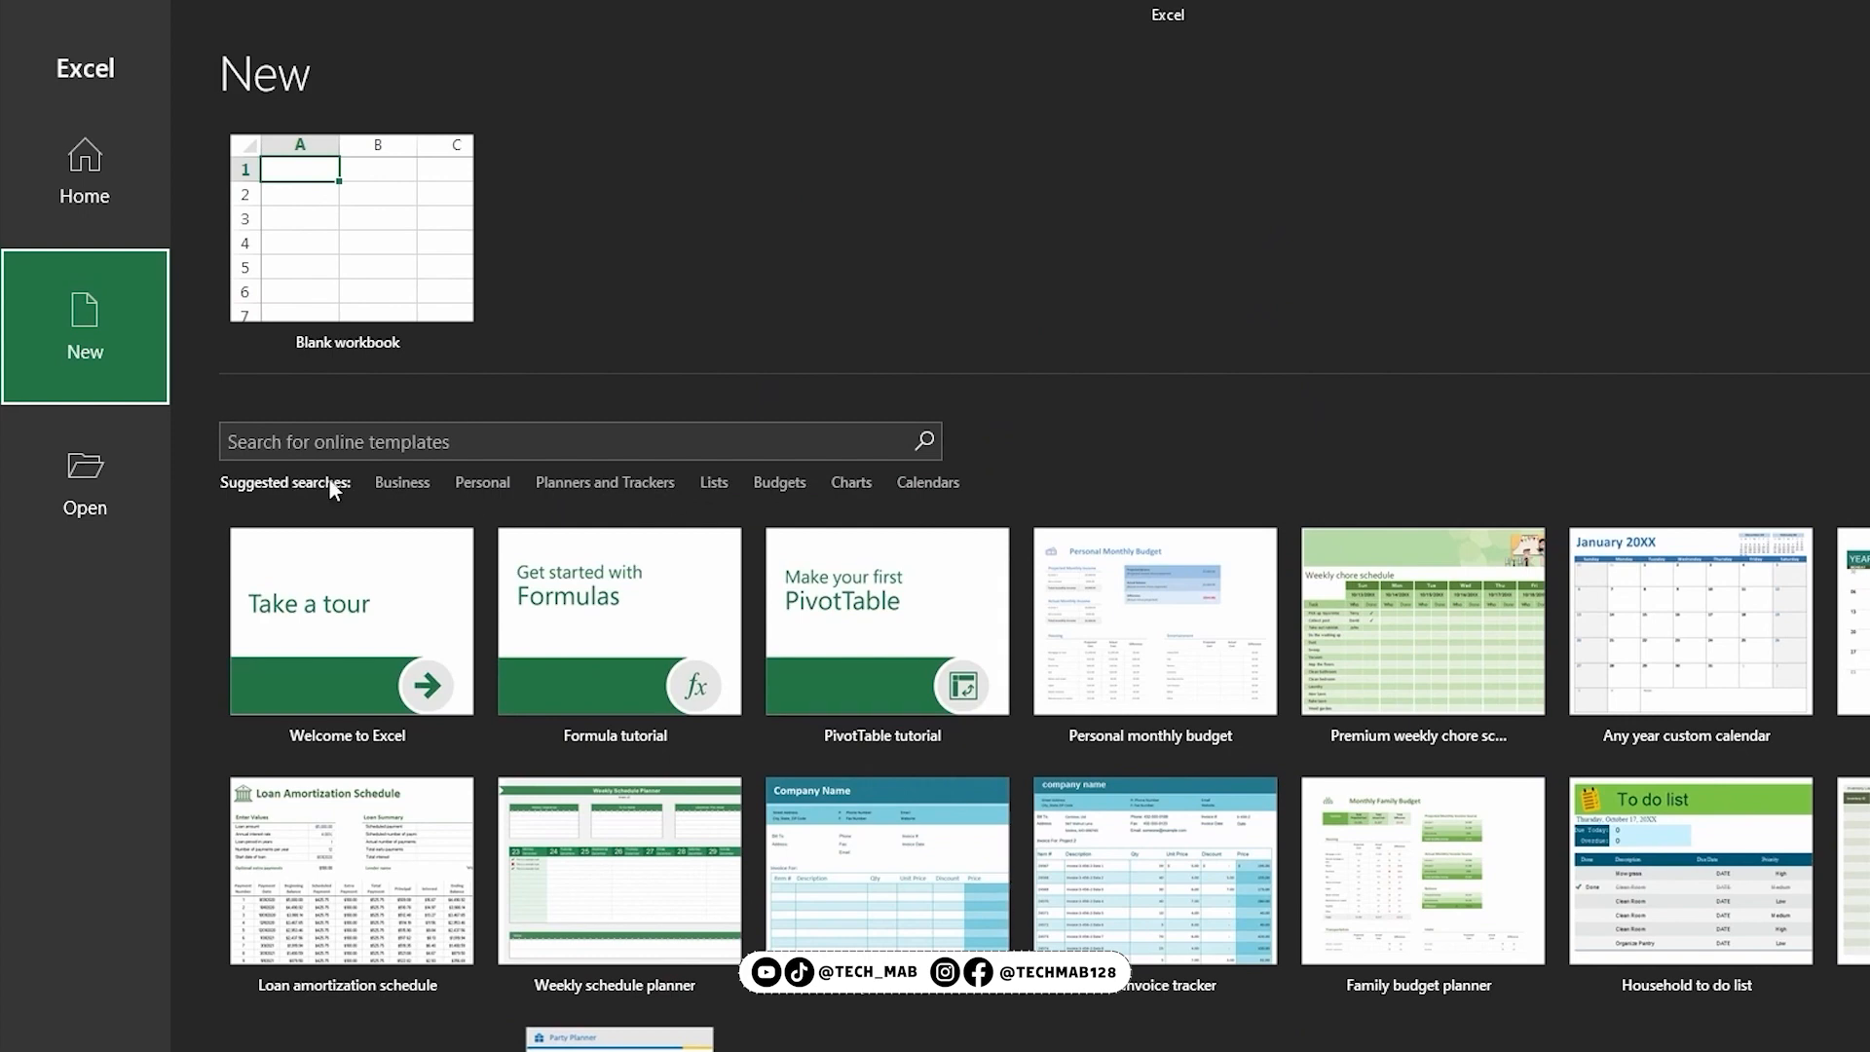
Run the suggested Budgets template search and browse through the budget templates
{"action": "left_click", "coordinate": [797, 481]}
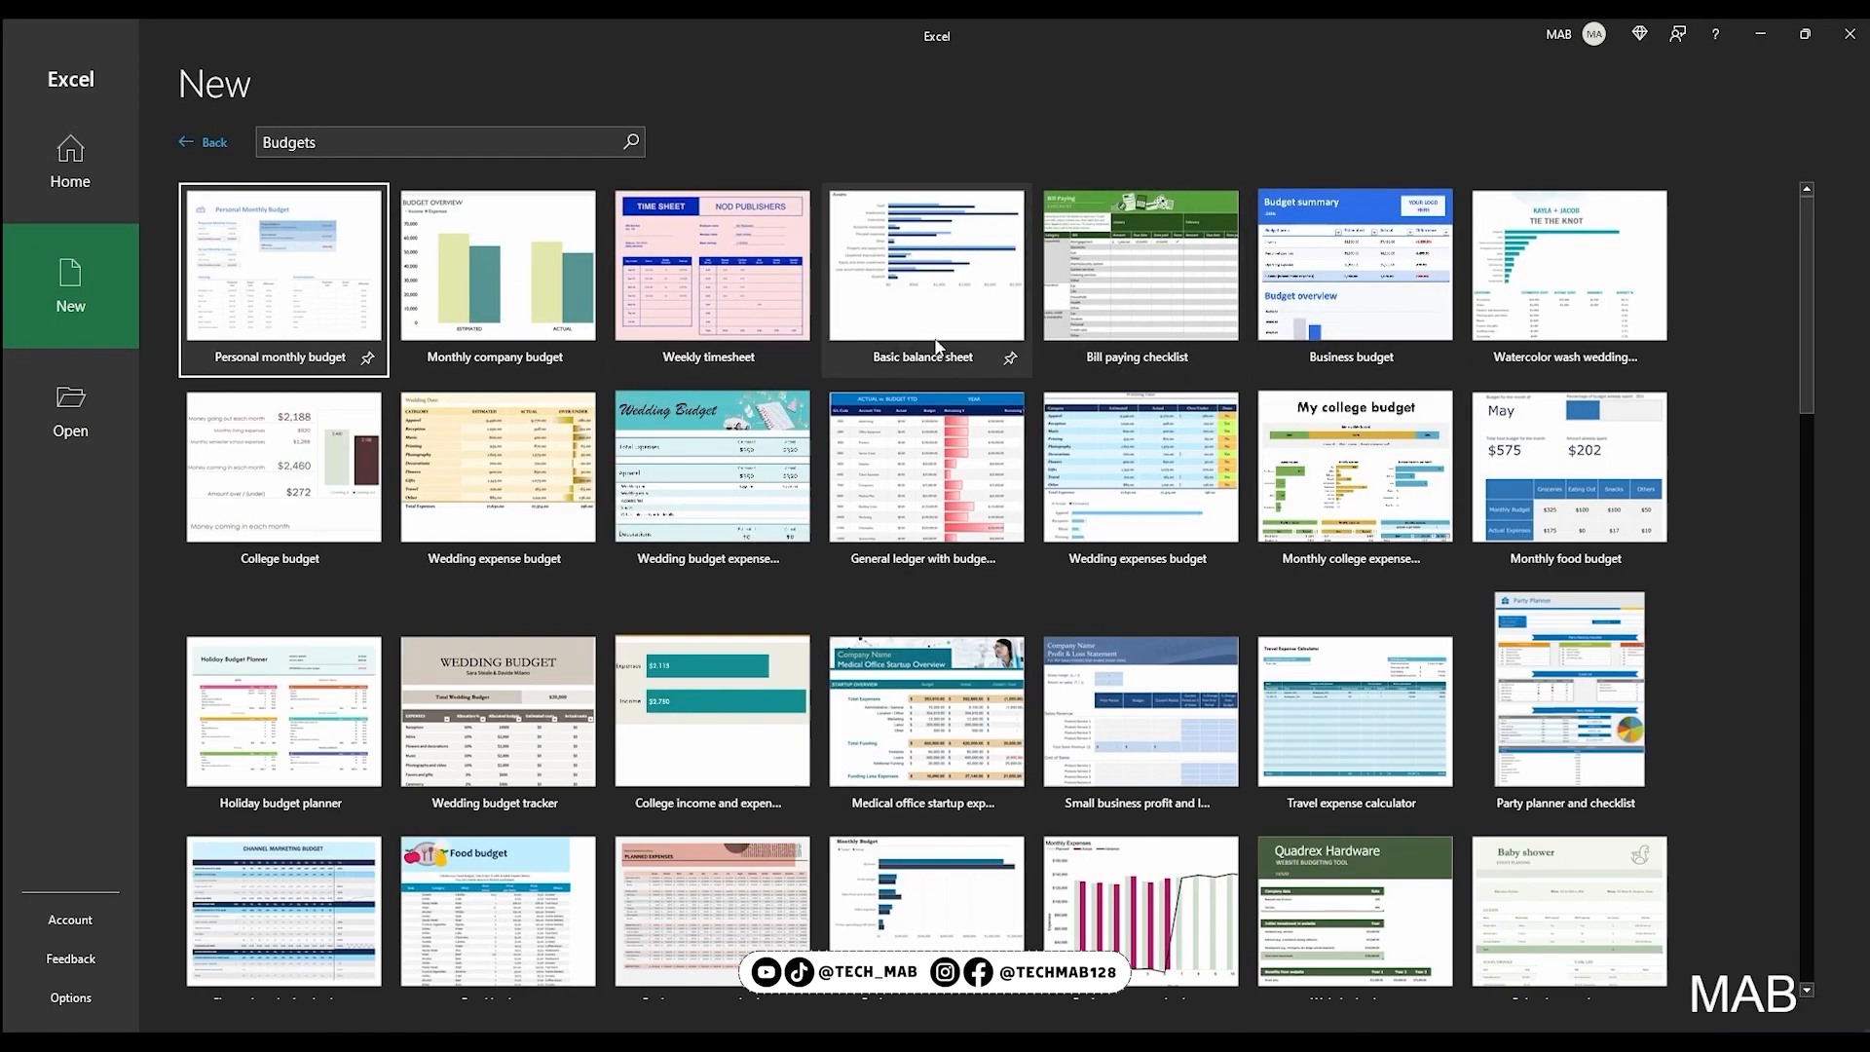
{"action": "scroll", "coordinate": [1338, 557], "scroll_direction": "down", "scroll_amount": 10}
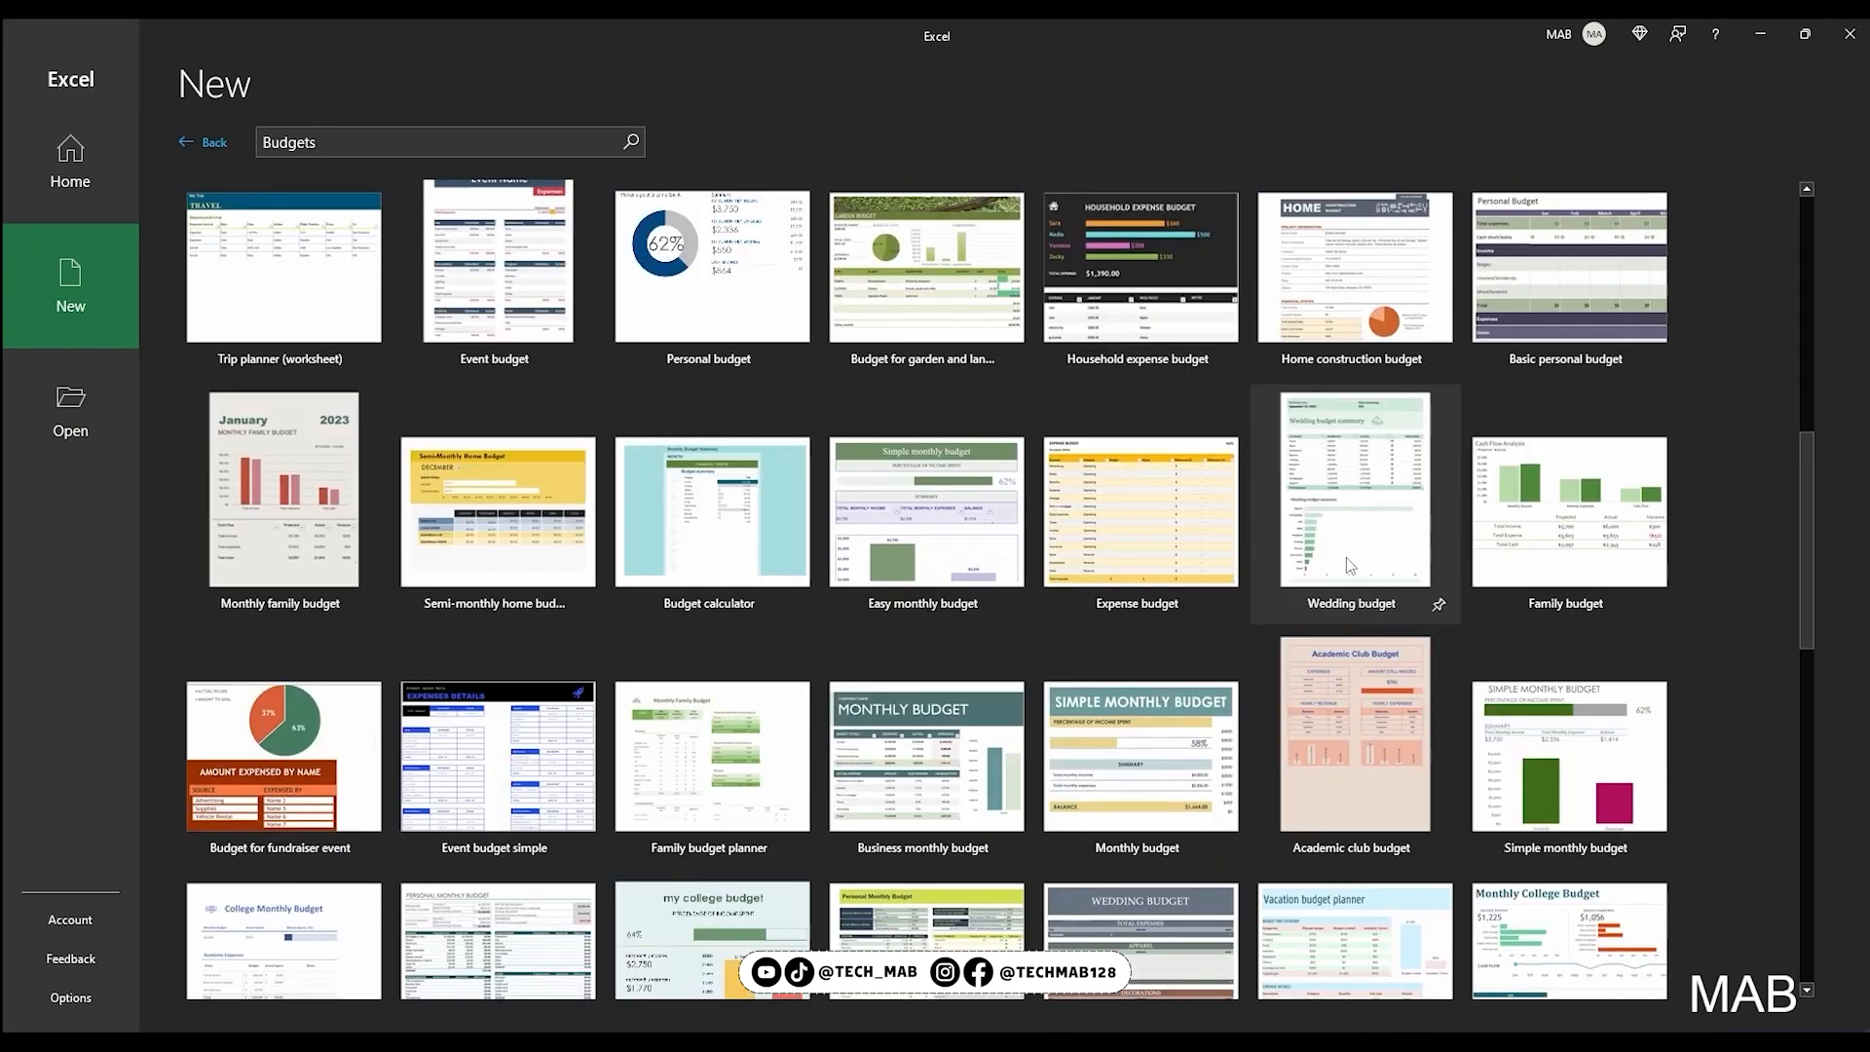
{"action": "scroll", "coordinate": [1583, 672], "scroll_direction": "down", "scroll_amount": 5}
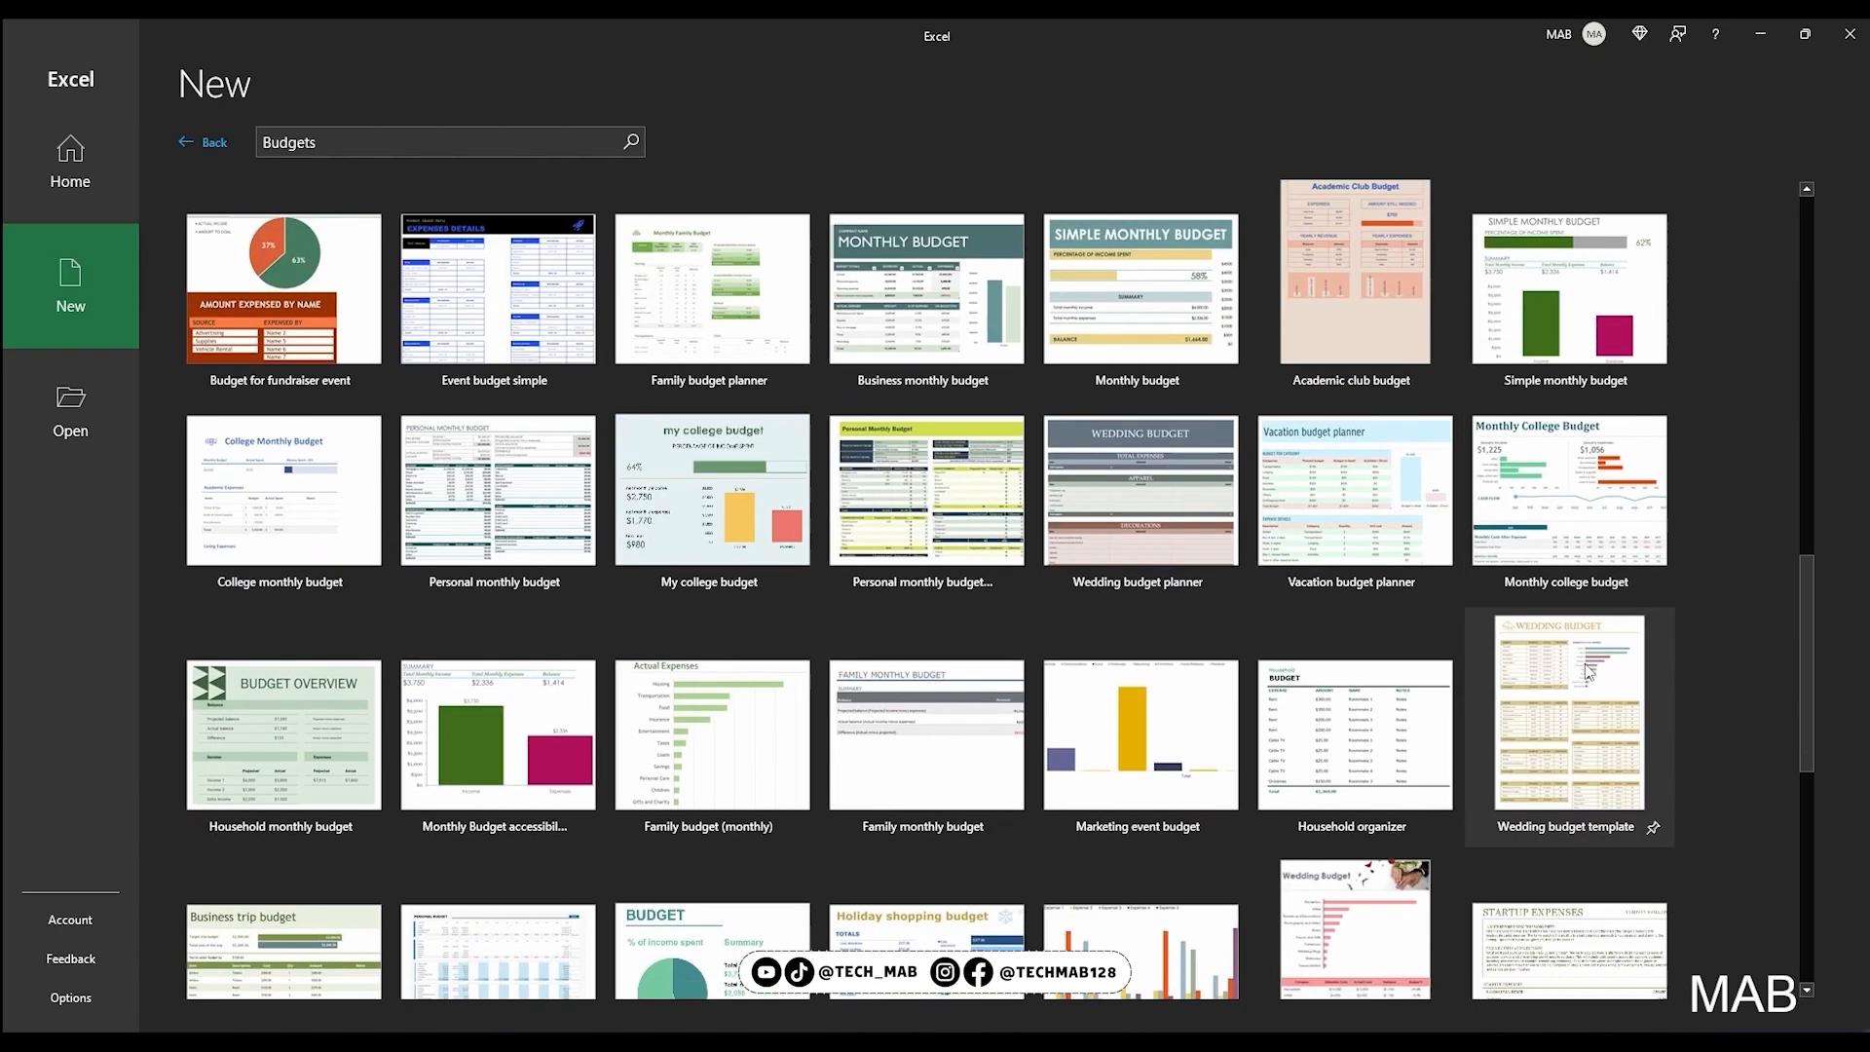
{"action": "scroll", "coordinate": [723, 571], "scroll_direction": "up", "scroll_amount": 10}
{"action": "scroll", "coordinate": [427, 382], "scroll_direction": "up", "scroll_amount": 3}
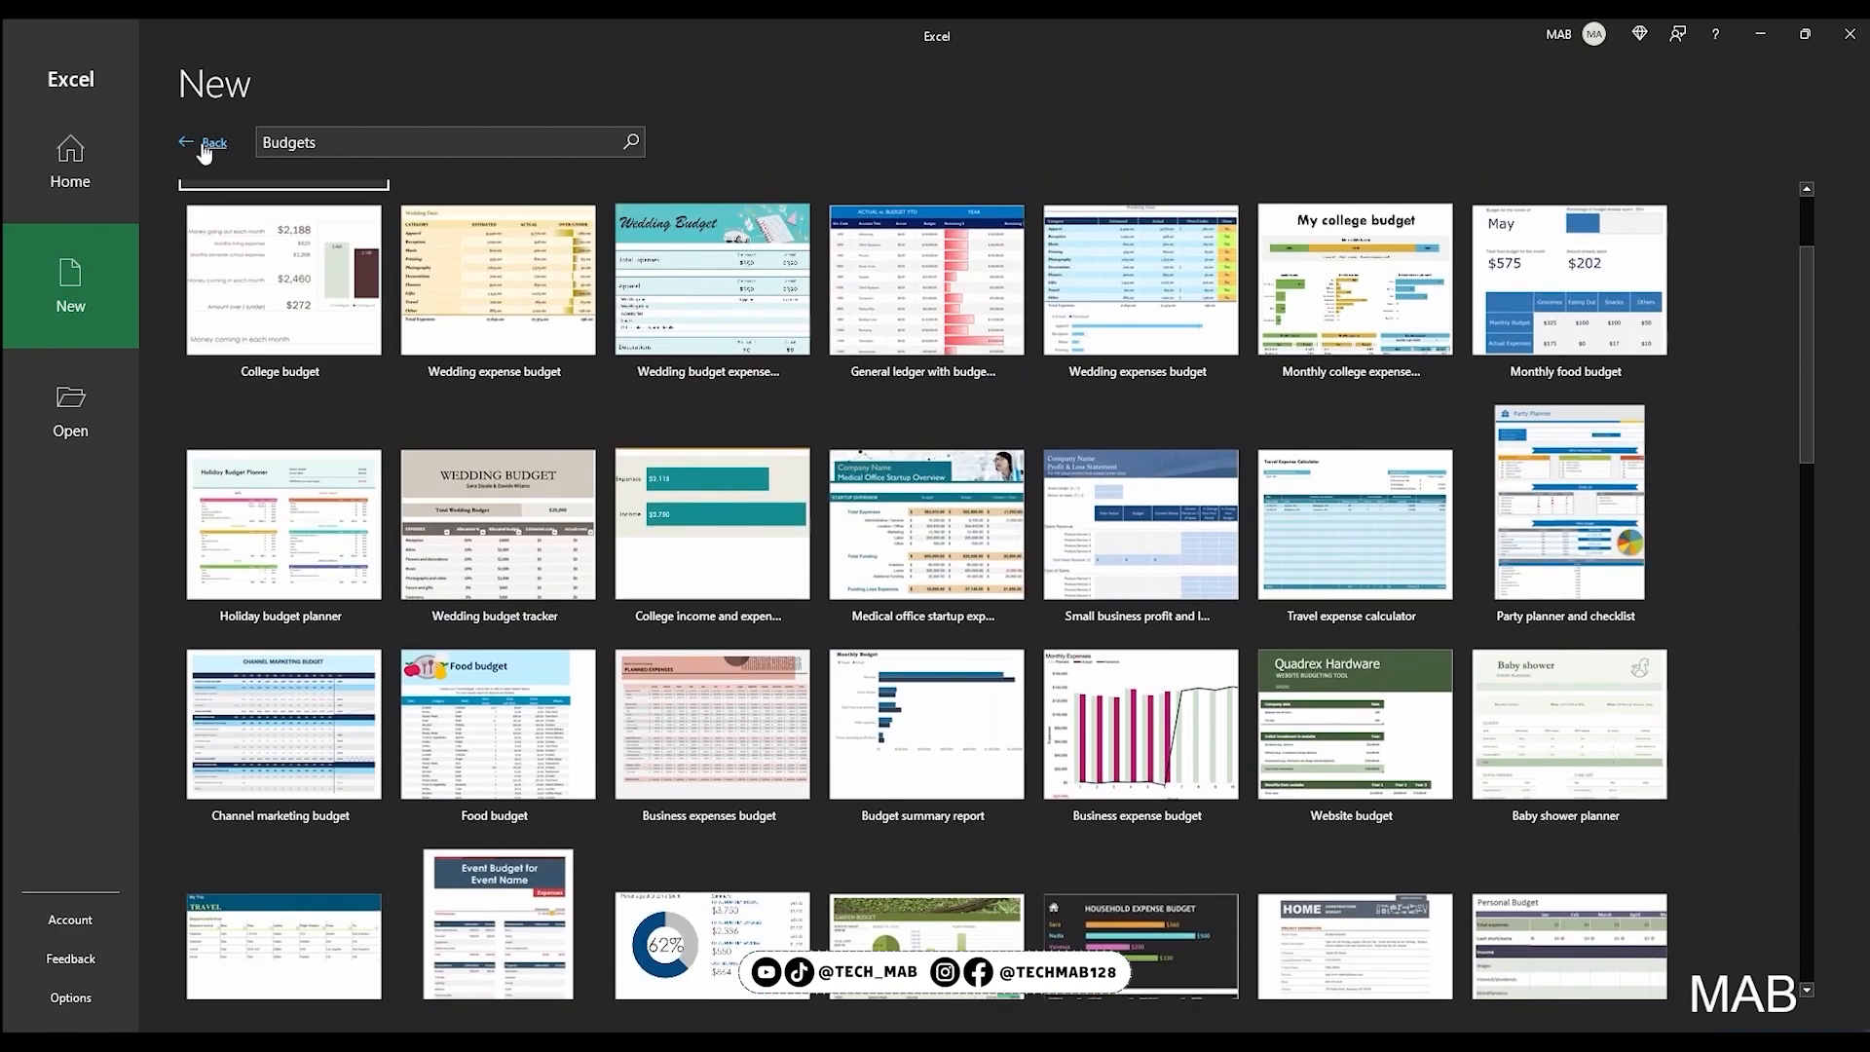
Leave the Budgets template results and create a blank workbook
{"action": "left_click", "coordinate": [205, 142]}
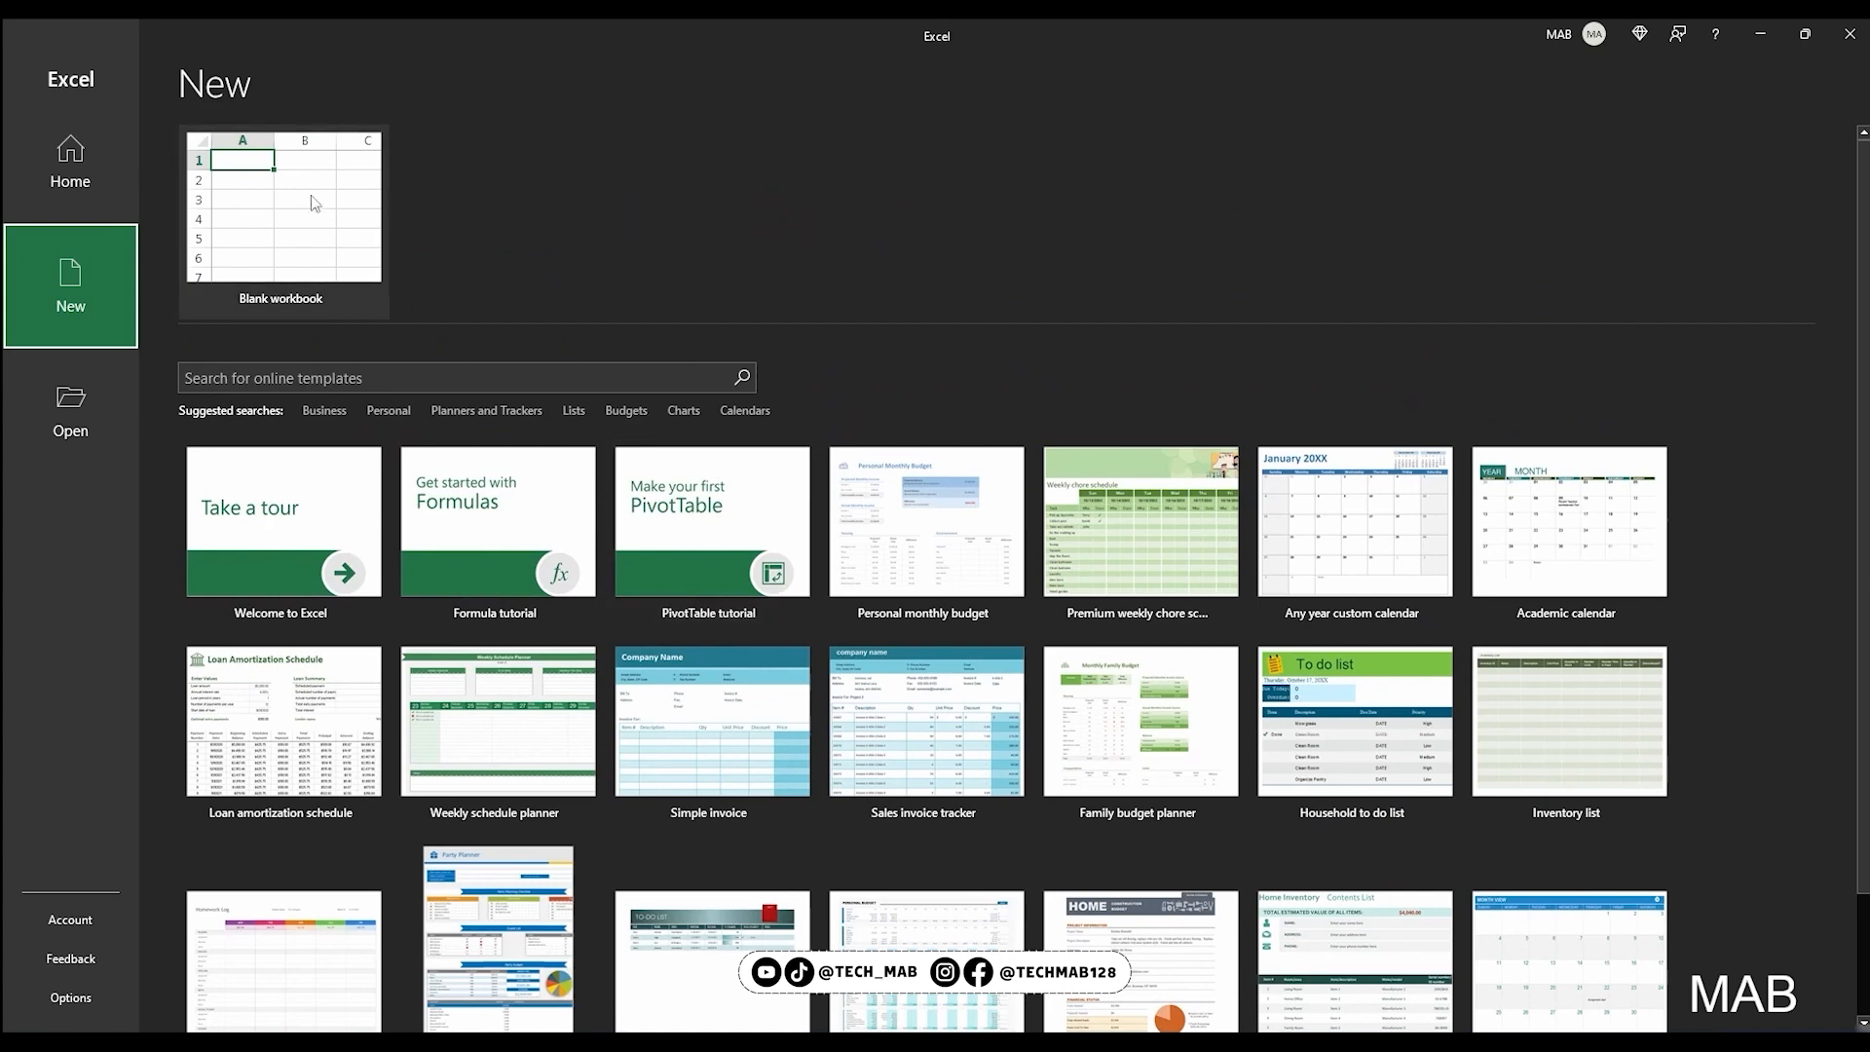
{"action": "left_click", "coordinate": [302, 168]}
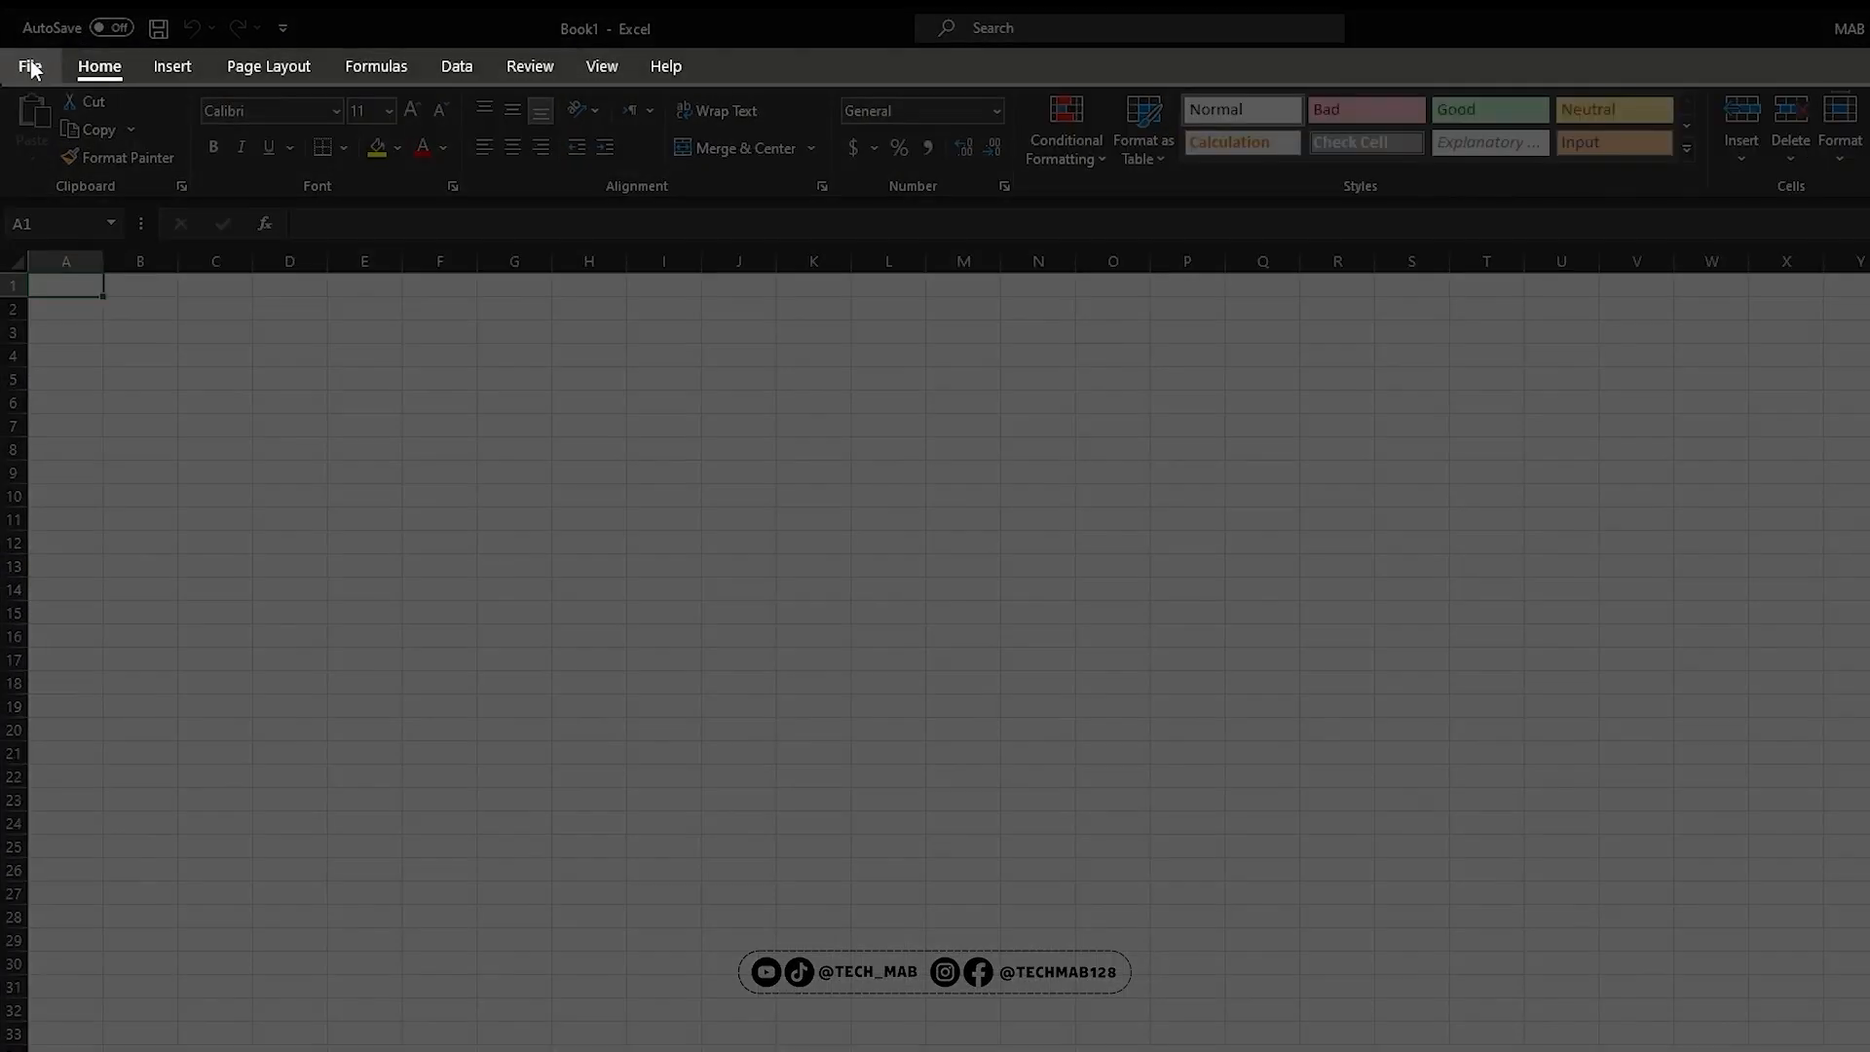
Examine the ribbon commands for inserting, page layout, formulas and data, as well as the Home commands and font options
{"action": "left_click", "coordinate": [156, 68]}
{"action": "left_click", "coordinate": [222, 67]}
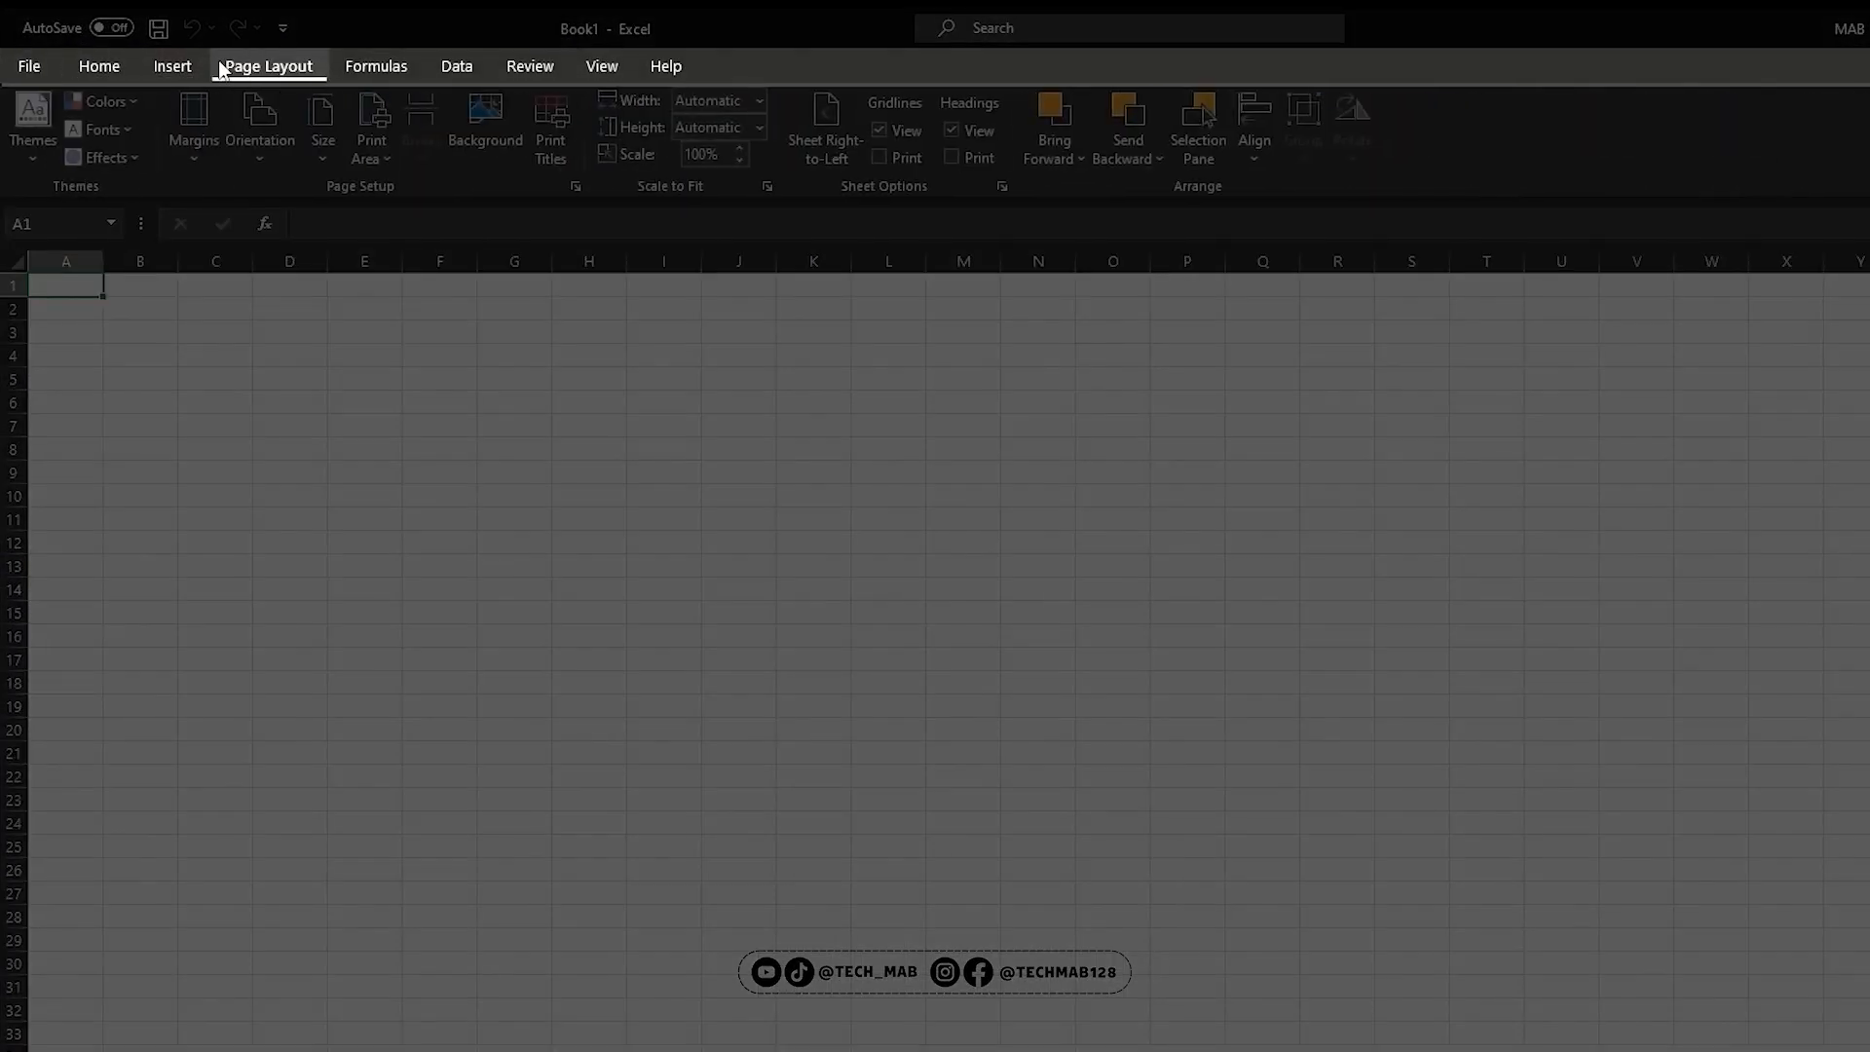
{"action": "left_click", "coordinate": [173, 70]}
{"action": "left_click", "coordinate": [99, 66]}
{"action": "left_click", "coordinate": [269, 66]}
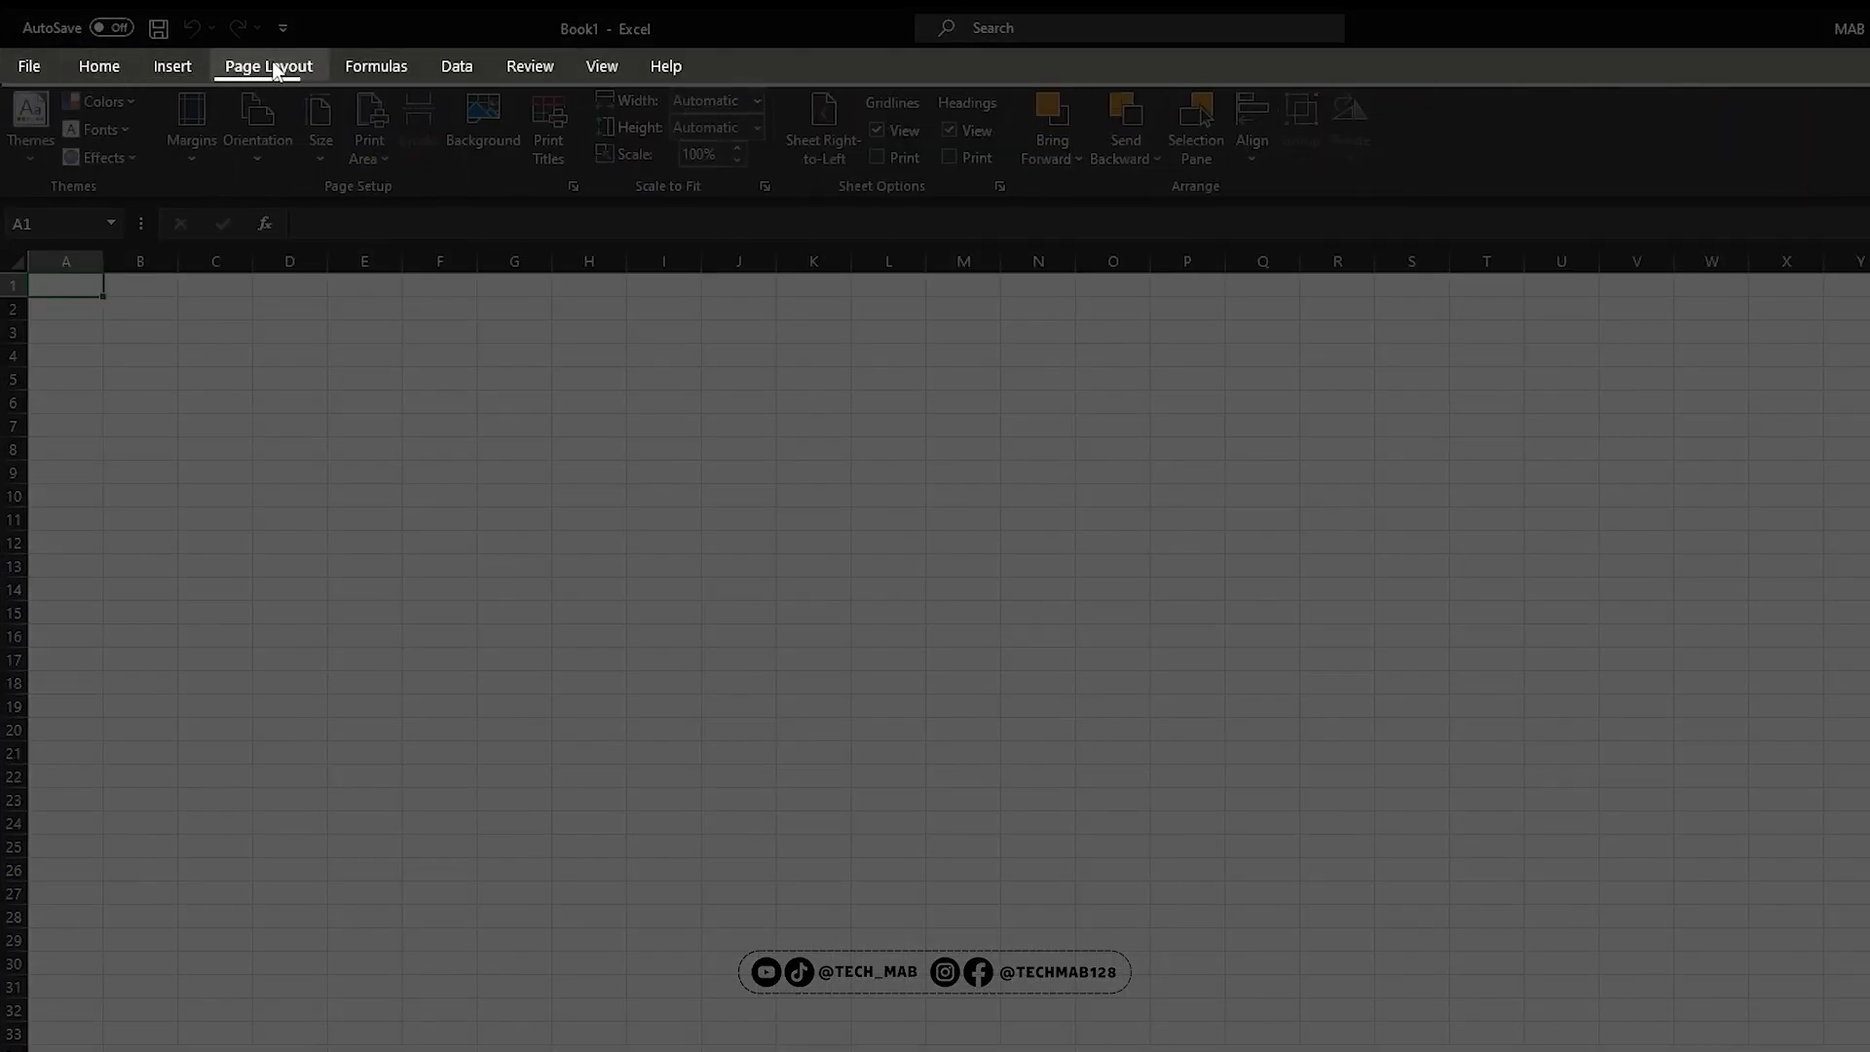
{"action": "left_click", "coordinate": [376, 66]}
{"action": "left_click", "coordinate": [456, 66]}
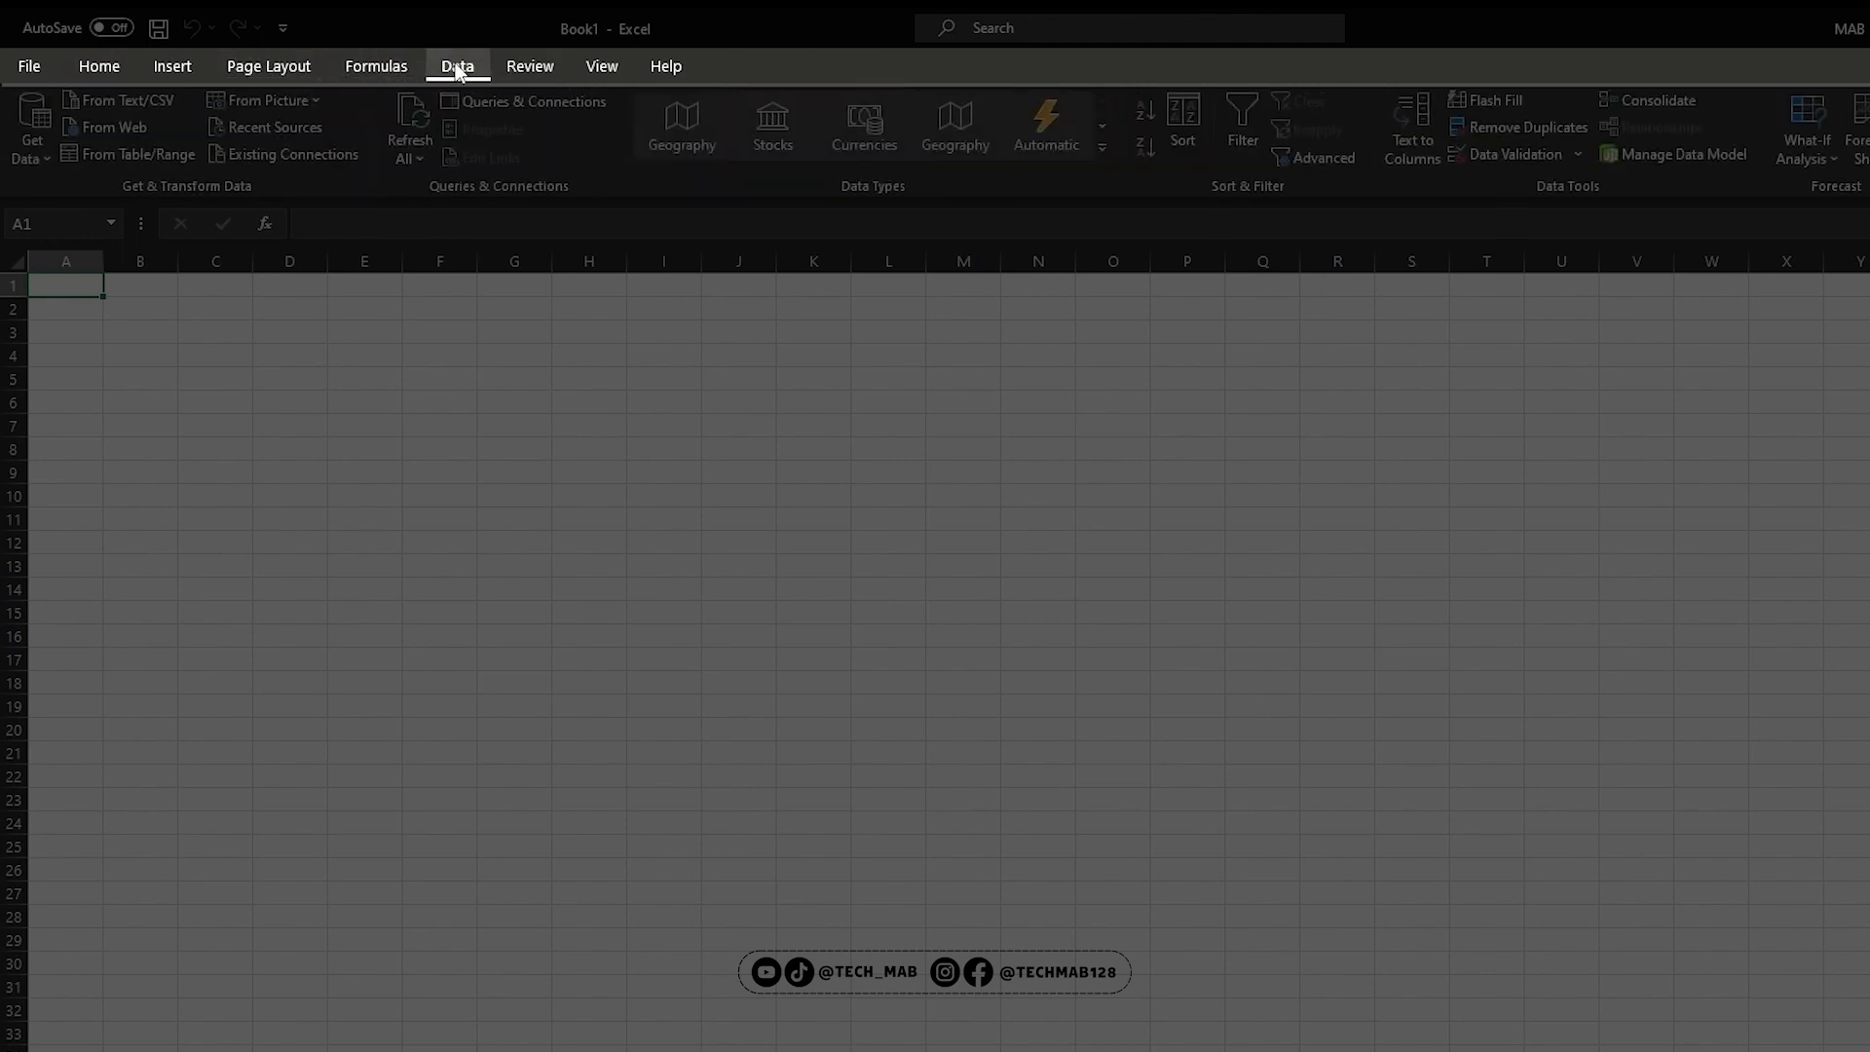
{"action": "left_click", "coordinate": [125, 67]}
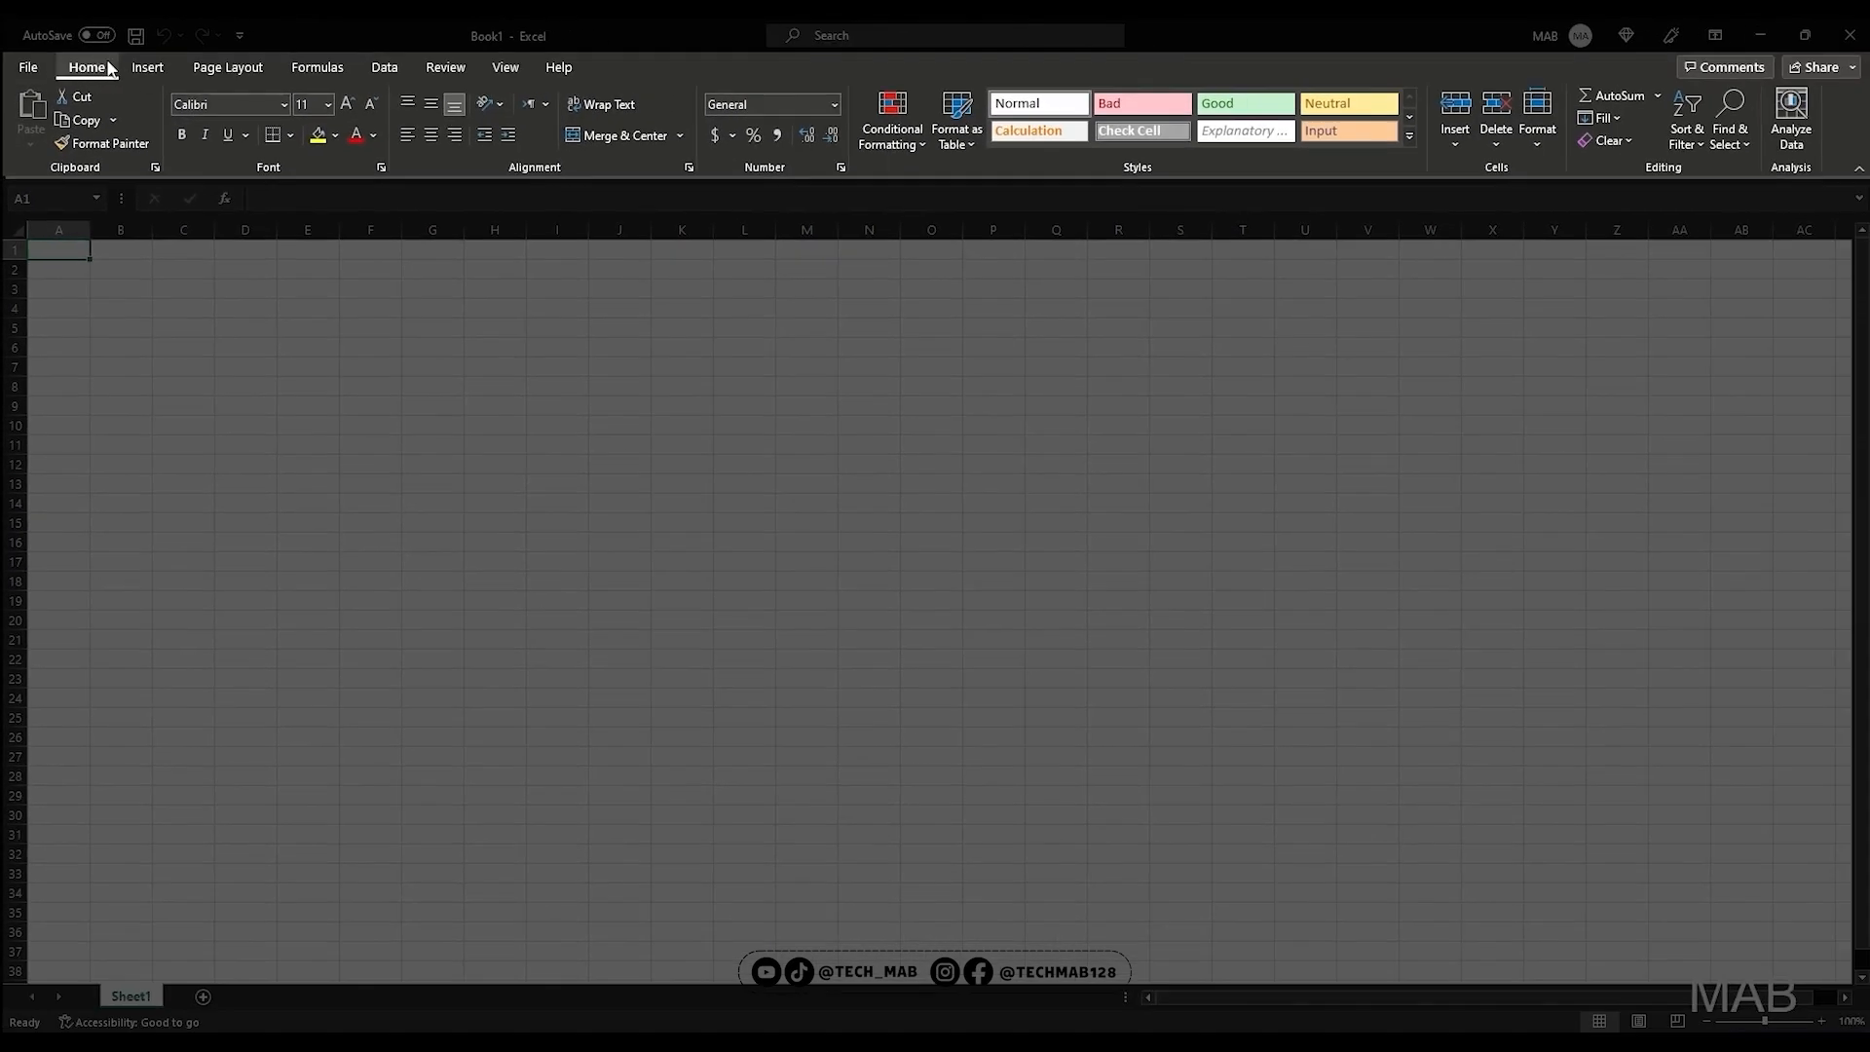
{"action": "left_click", "coordinate": [147, 66]}
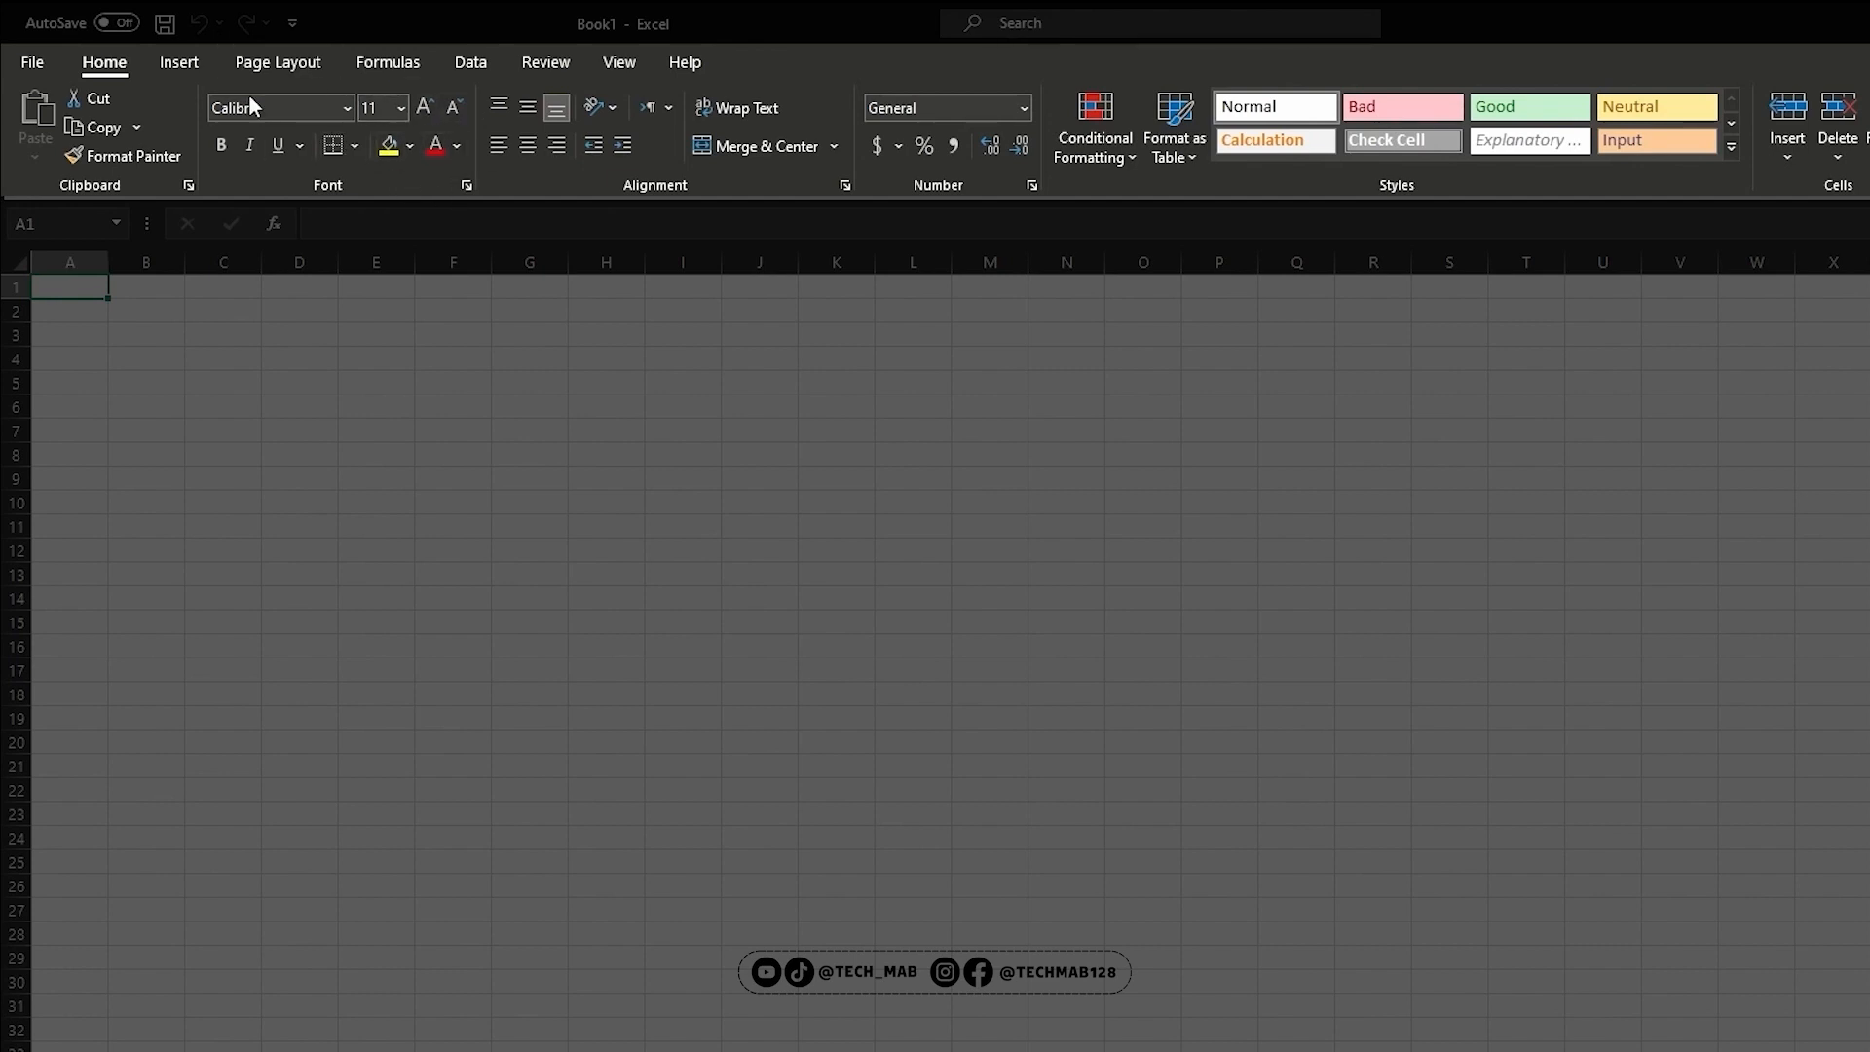
{"action": "left_click", "coordinate": [467, 185]}
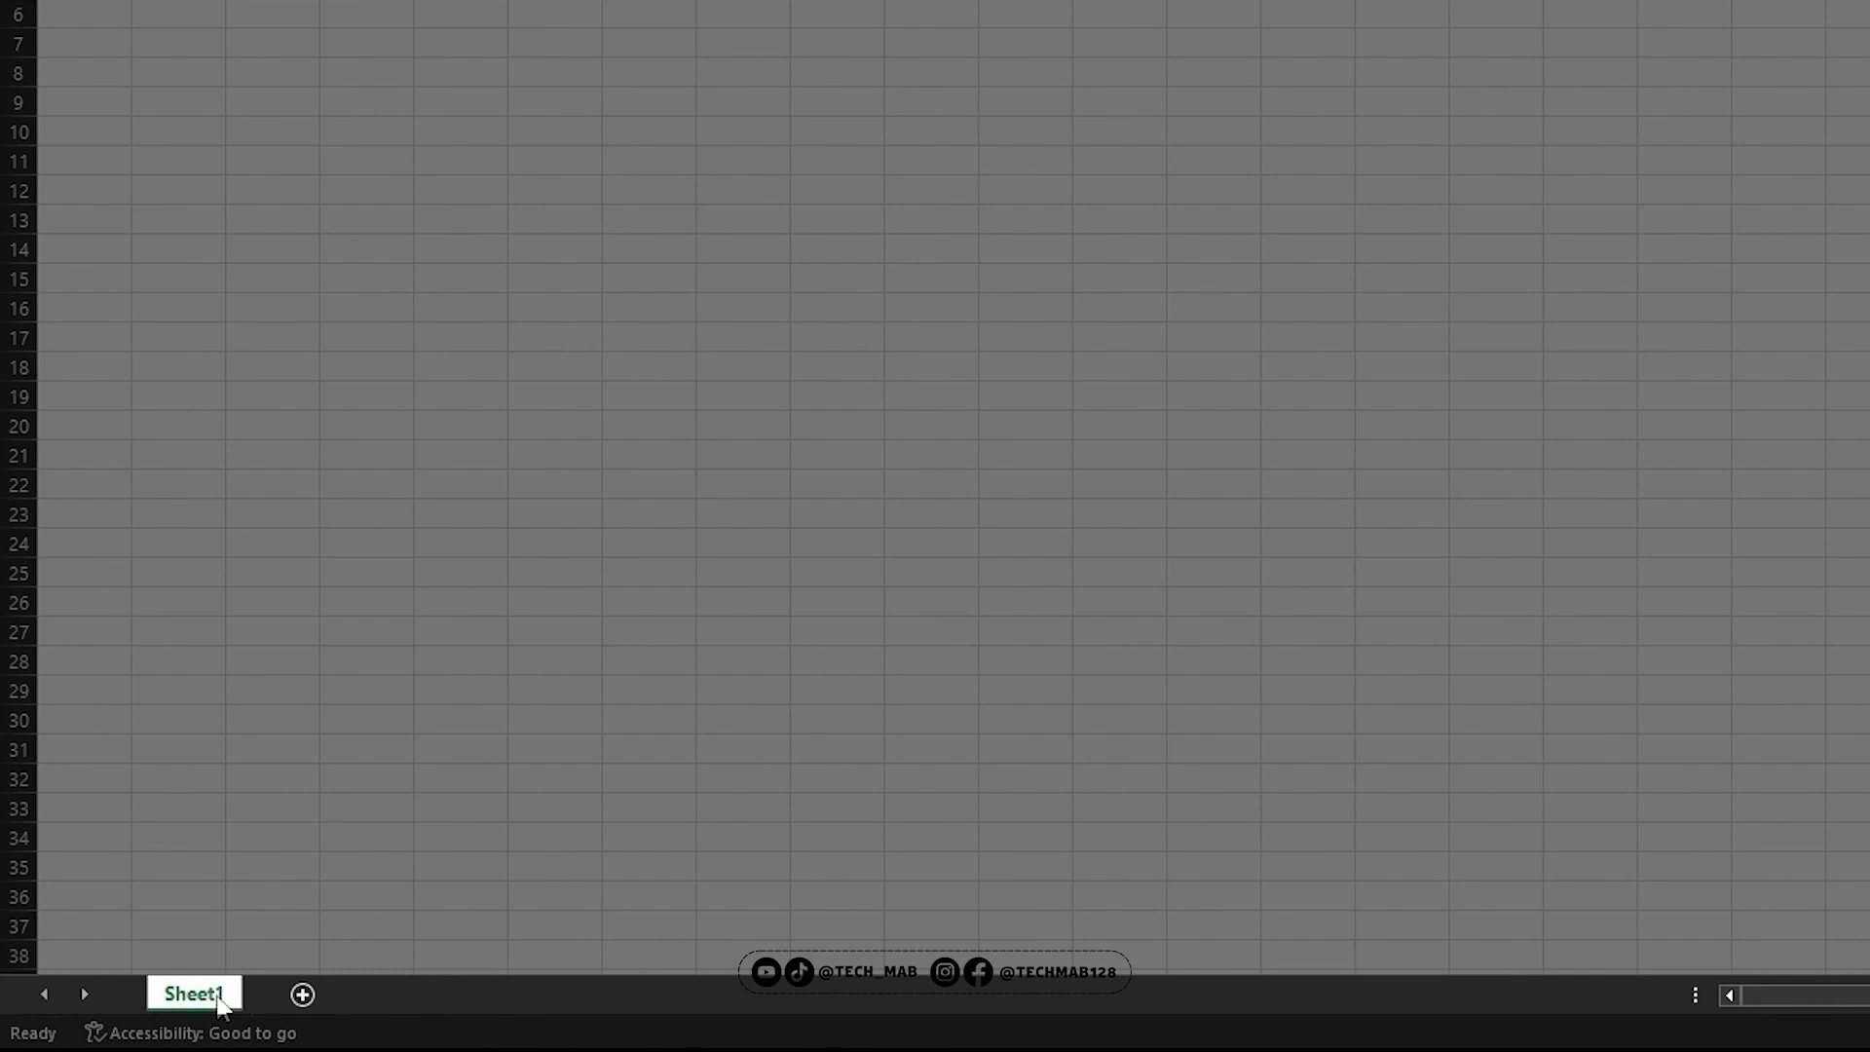
Add three new worksheets to the workbook
{"action": "left_click", "coordinate": [303, 996]}
{"action": "left_click", "coordinate": [397, 996]}
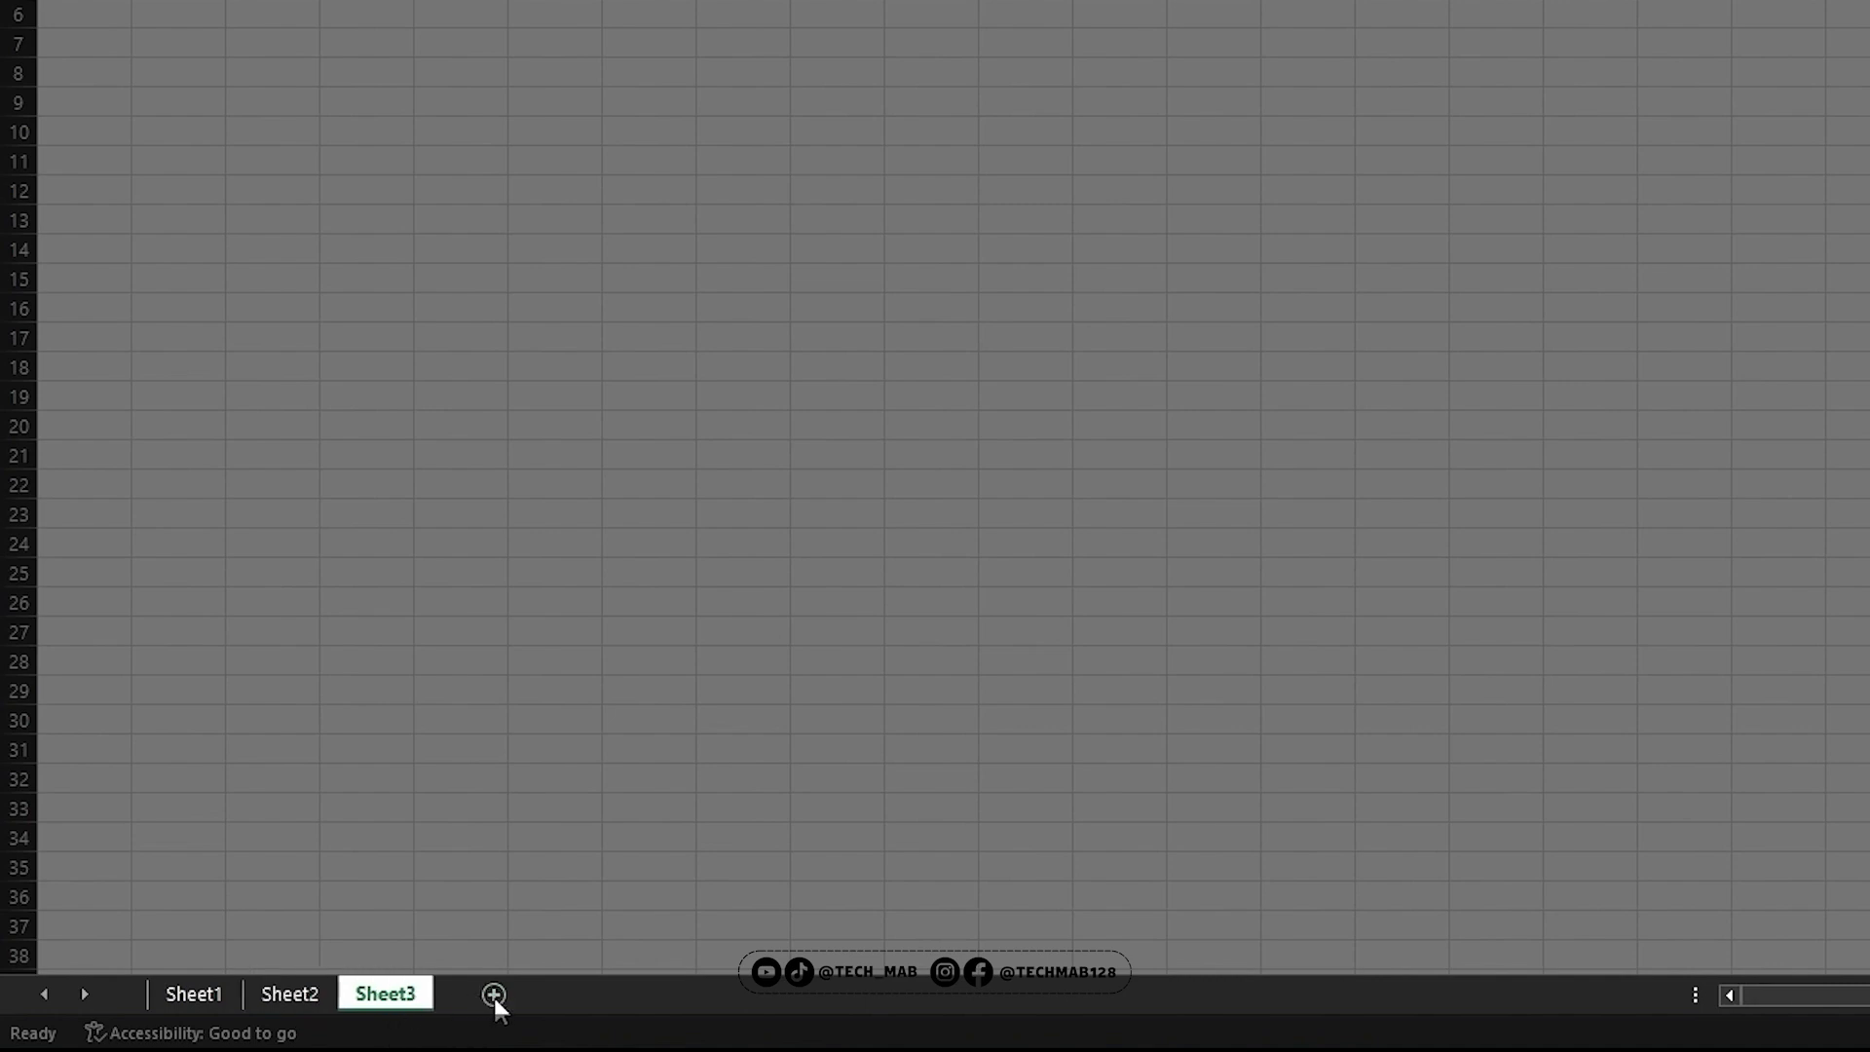
{"action": "left_click", "coordinate": [493, 995]}
Rename Sheet1 as Test, and switch to Sheet2 and back to Test
{"action": "left_click", "coordinate": [194, 995]}
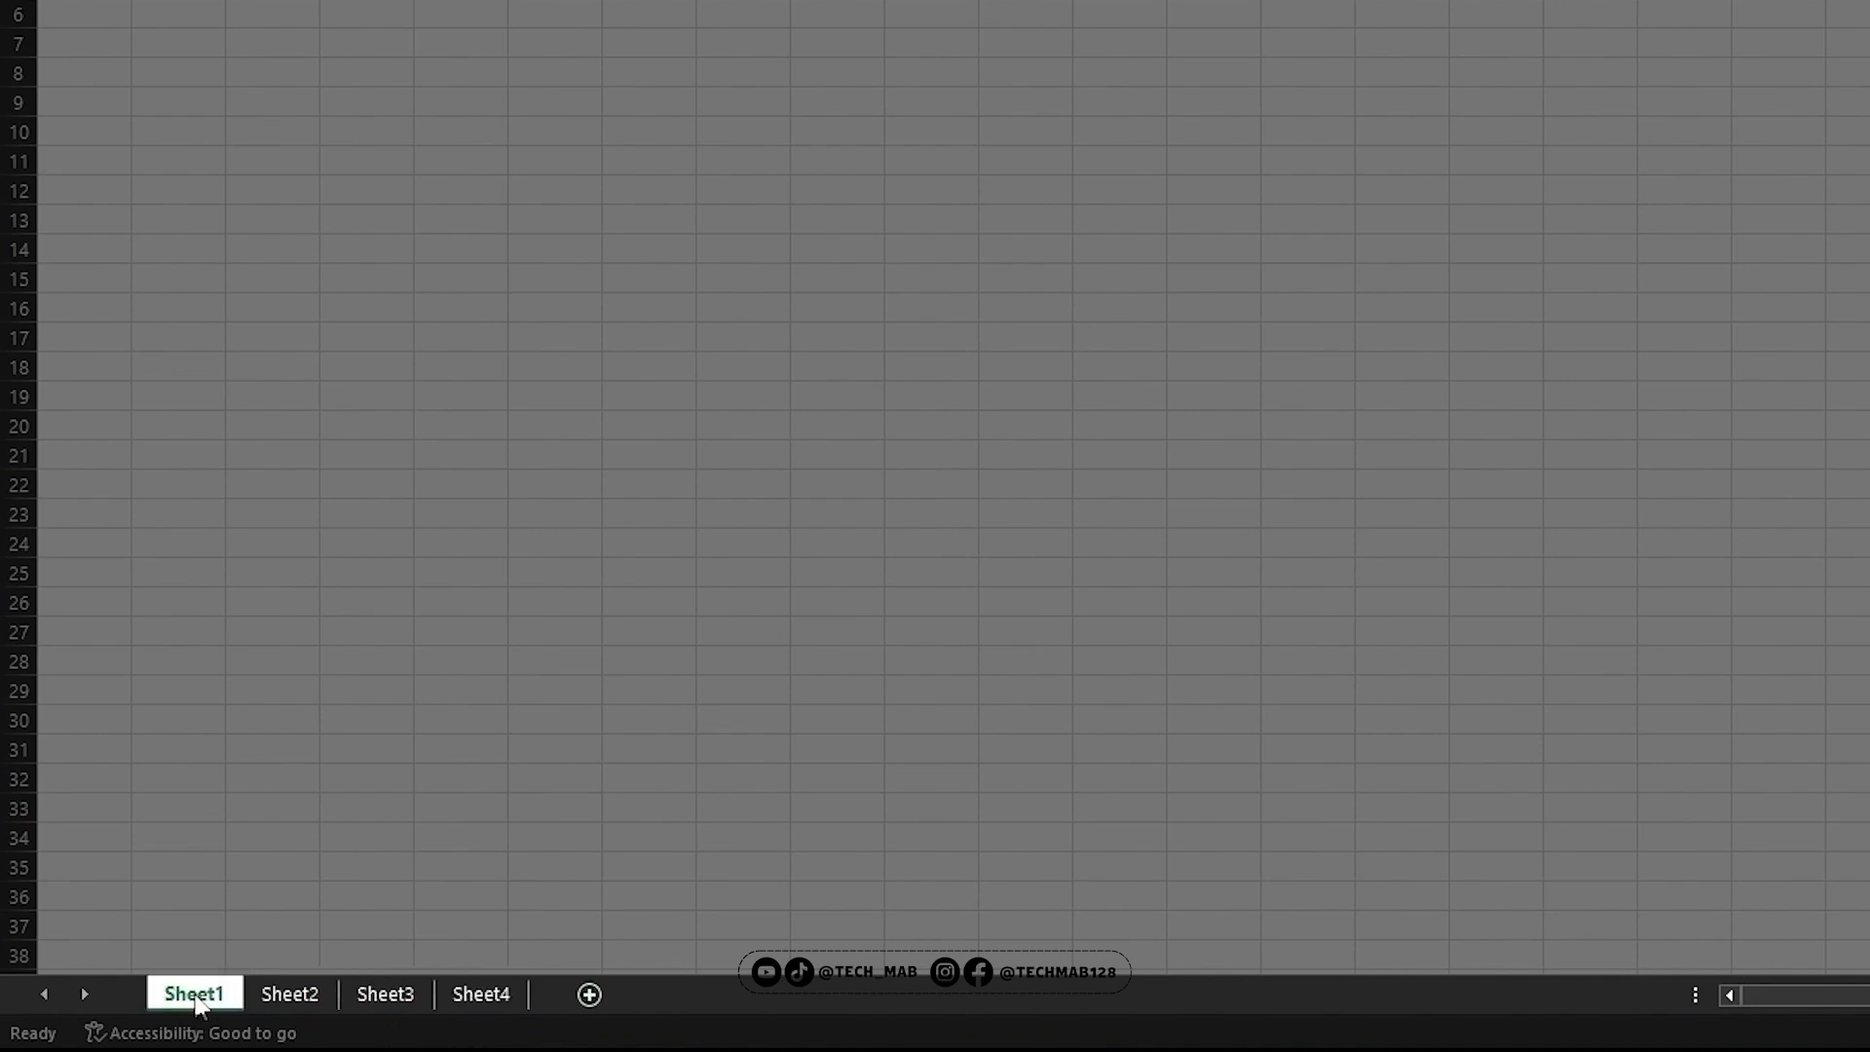
{"action": "double_click", "coordinate": [197, 996]}
{"action": "type", "text": "Test"}
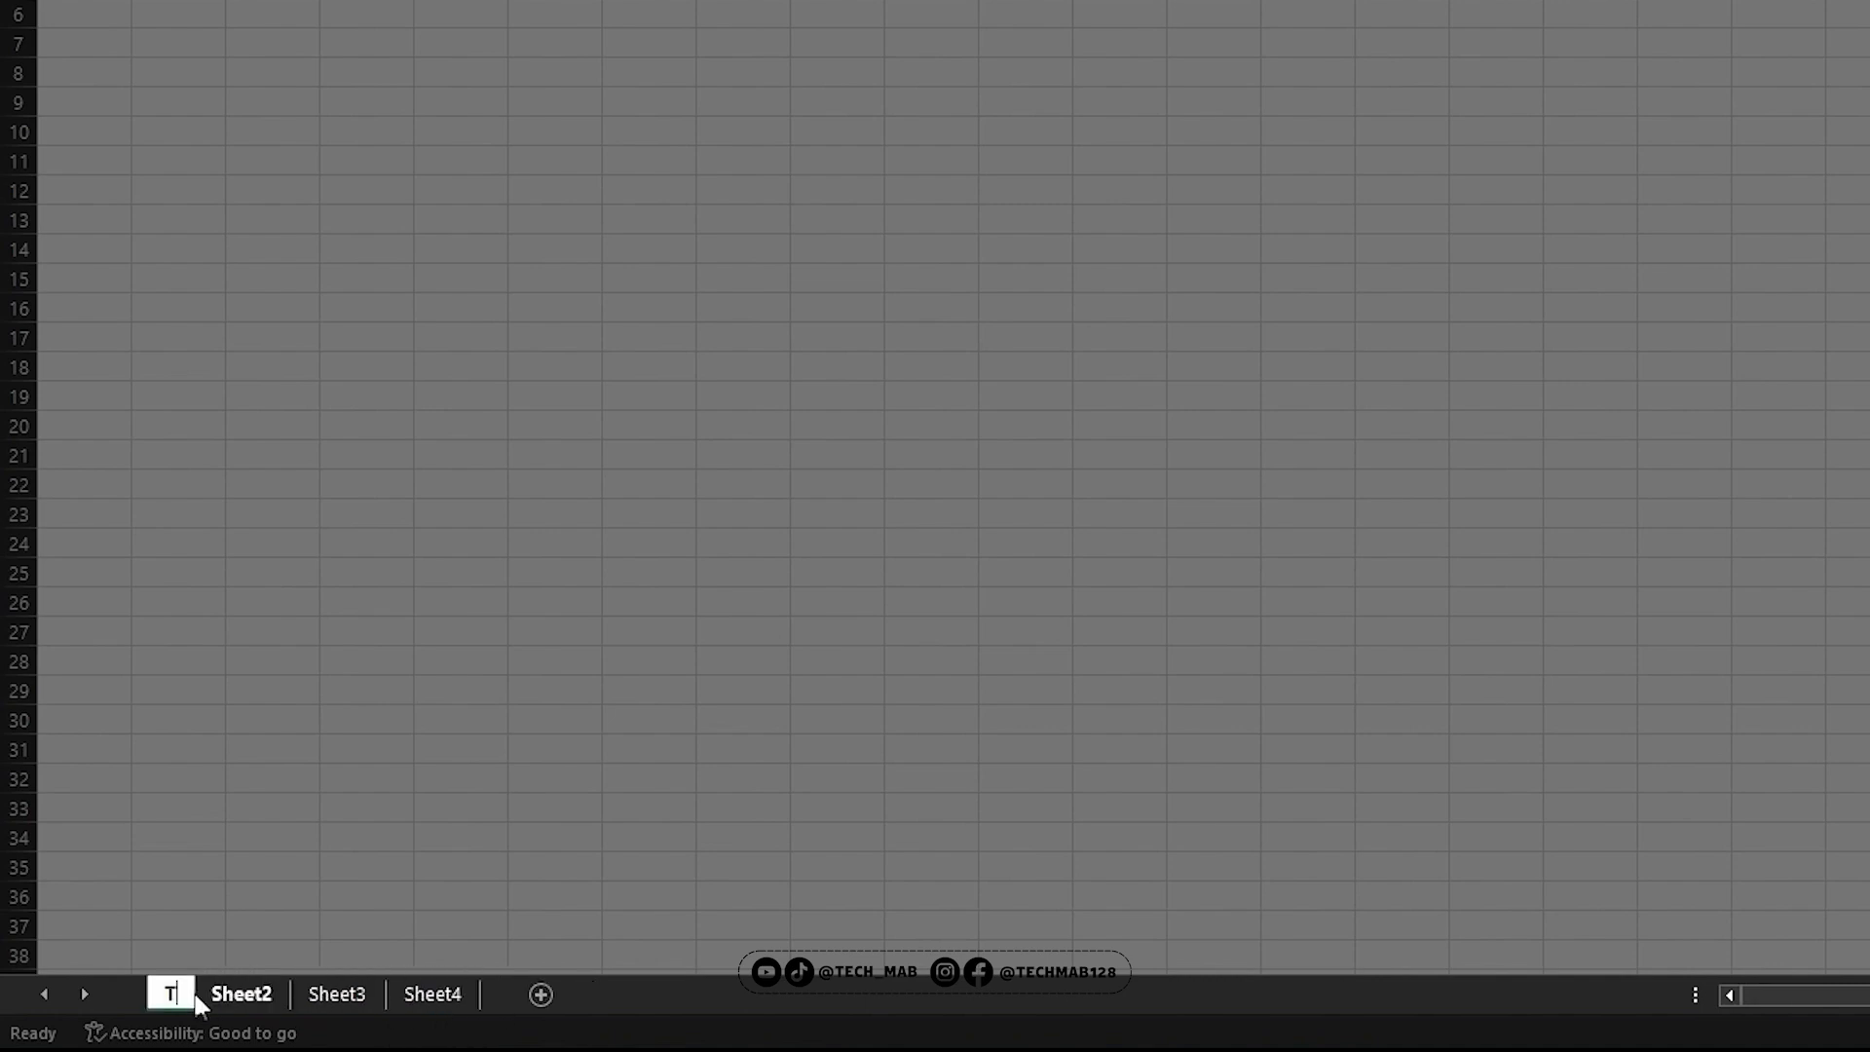
{"action": "key", "text": "Return"}
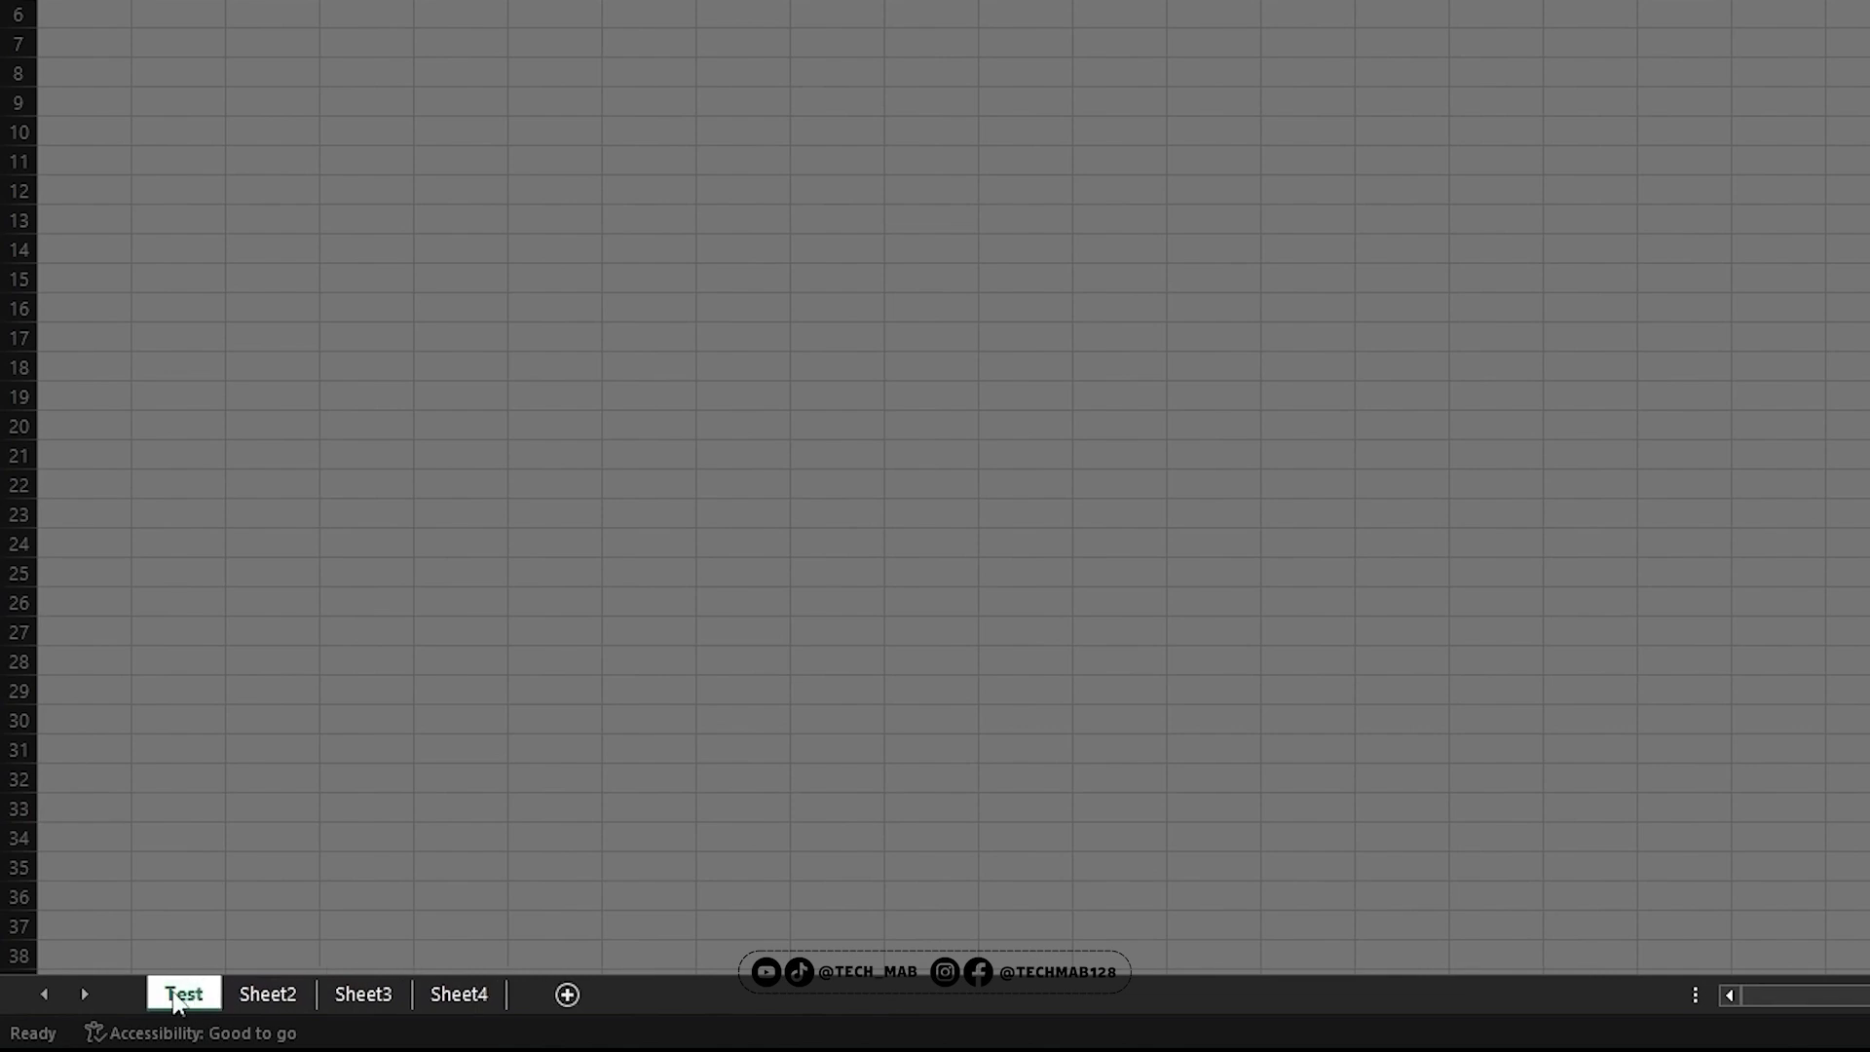
{"action": "left_click", "coordinate": [268, 994]}
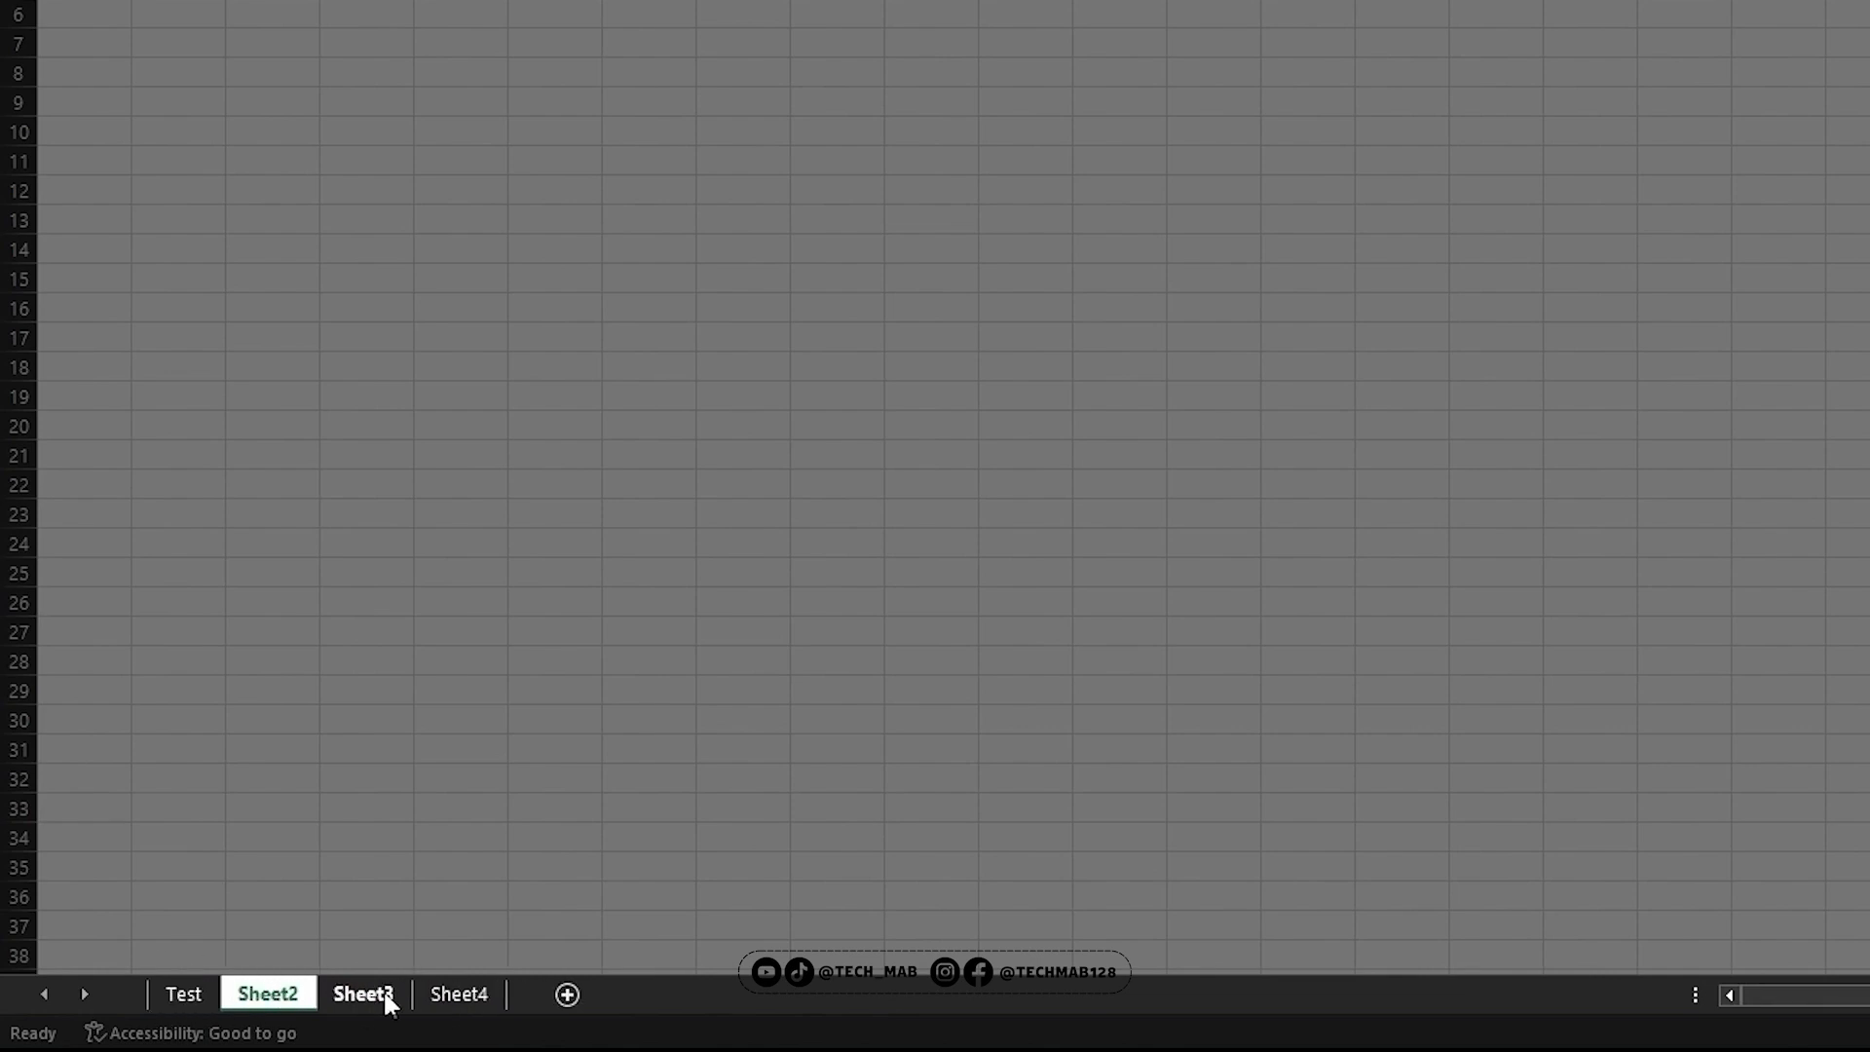
{"action": "left_click", "coordinate": [187, 994]}
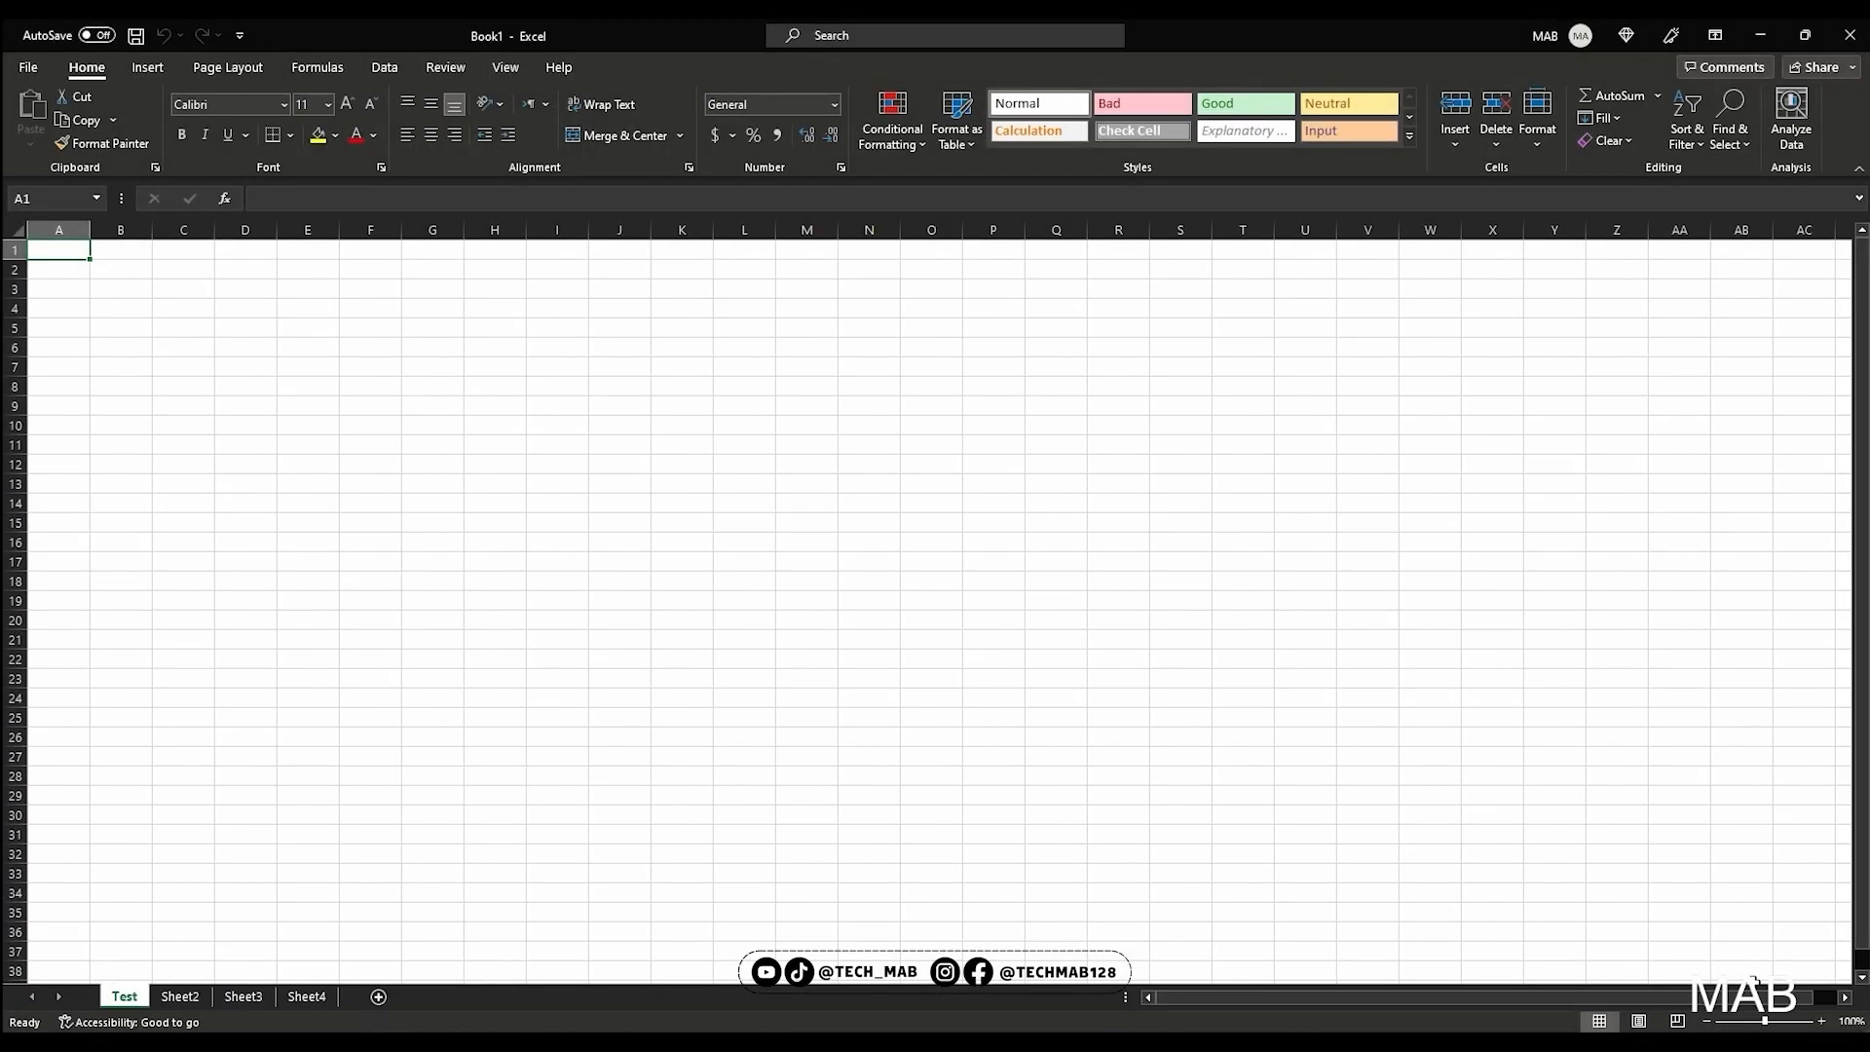
Zoom the Test sheet in to 200% and compare it with Sheet2 before returning to Test
{"action": "left_click", "coordinate": [1820, 1021]}
{"action": "left_click", "coordinate": [1820, 1022]}
{"action": "left_click", "coordinate": [1820, 1022]}
{"action": "left_click", "coordinate": [1820, 1022]}
{"action": "left_click", "coordinate": [1820, 1022]}
{"action": "left_click", "coordinate": [1820, 1022]}
{"action": "left_click", "coordinate": [1820, 1022]}
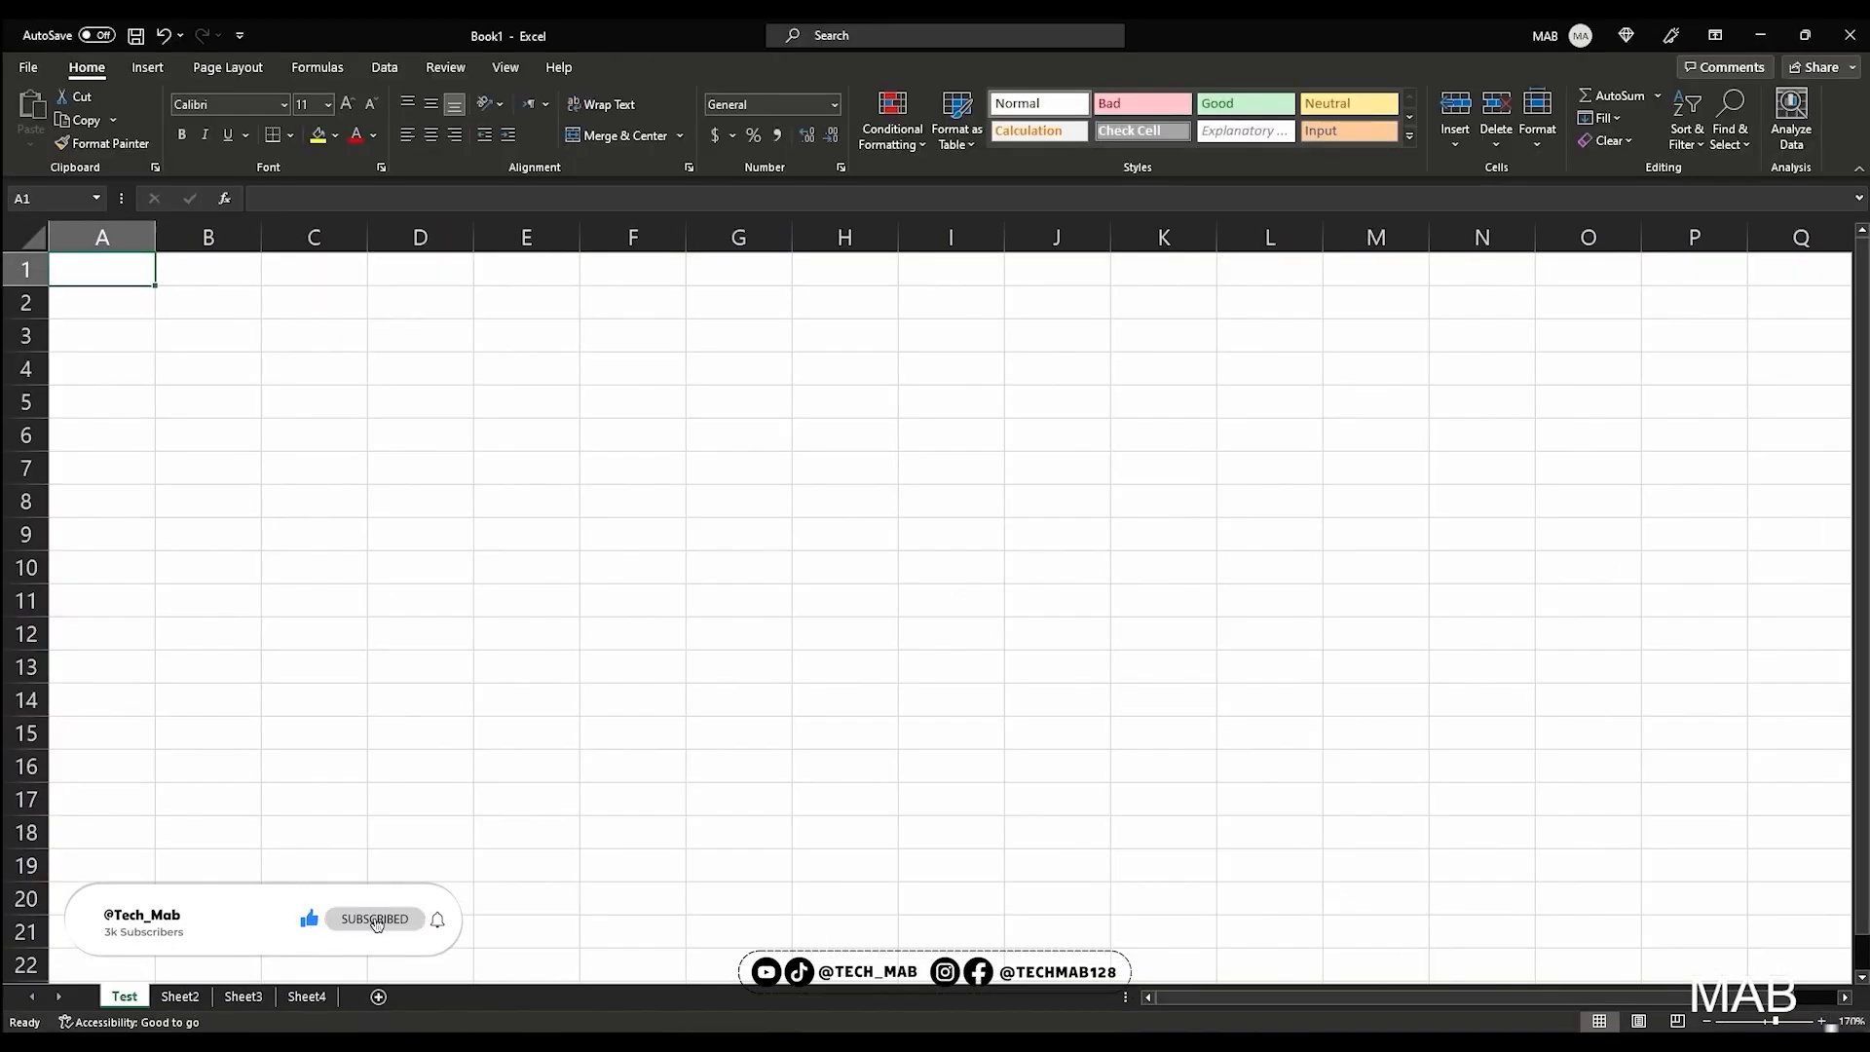
{"action": "left_click", "coordinate": [1793, 997]}
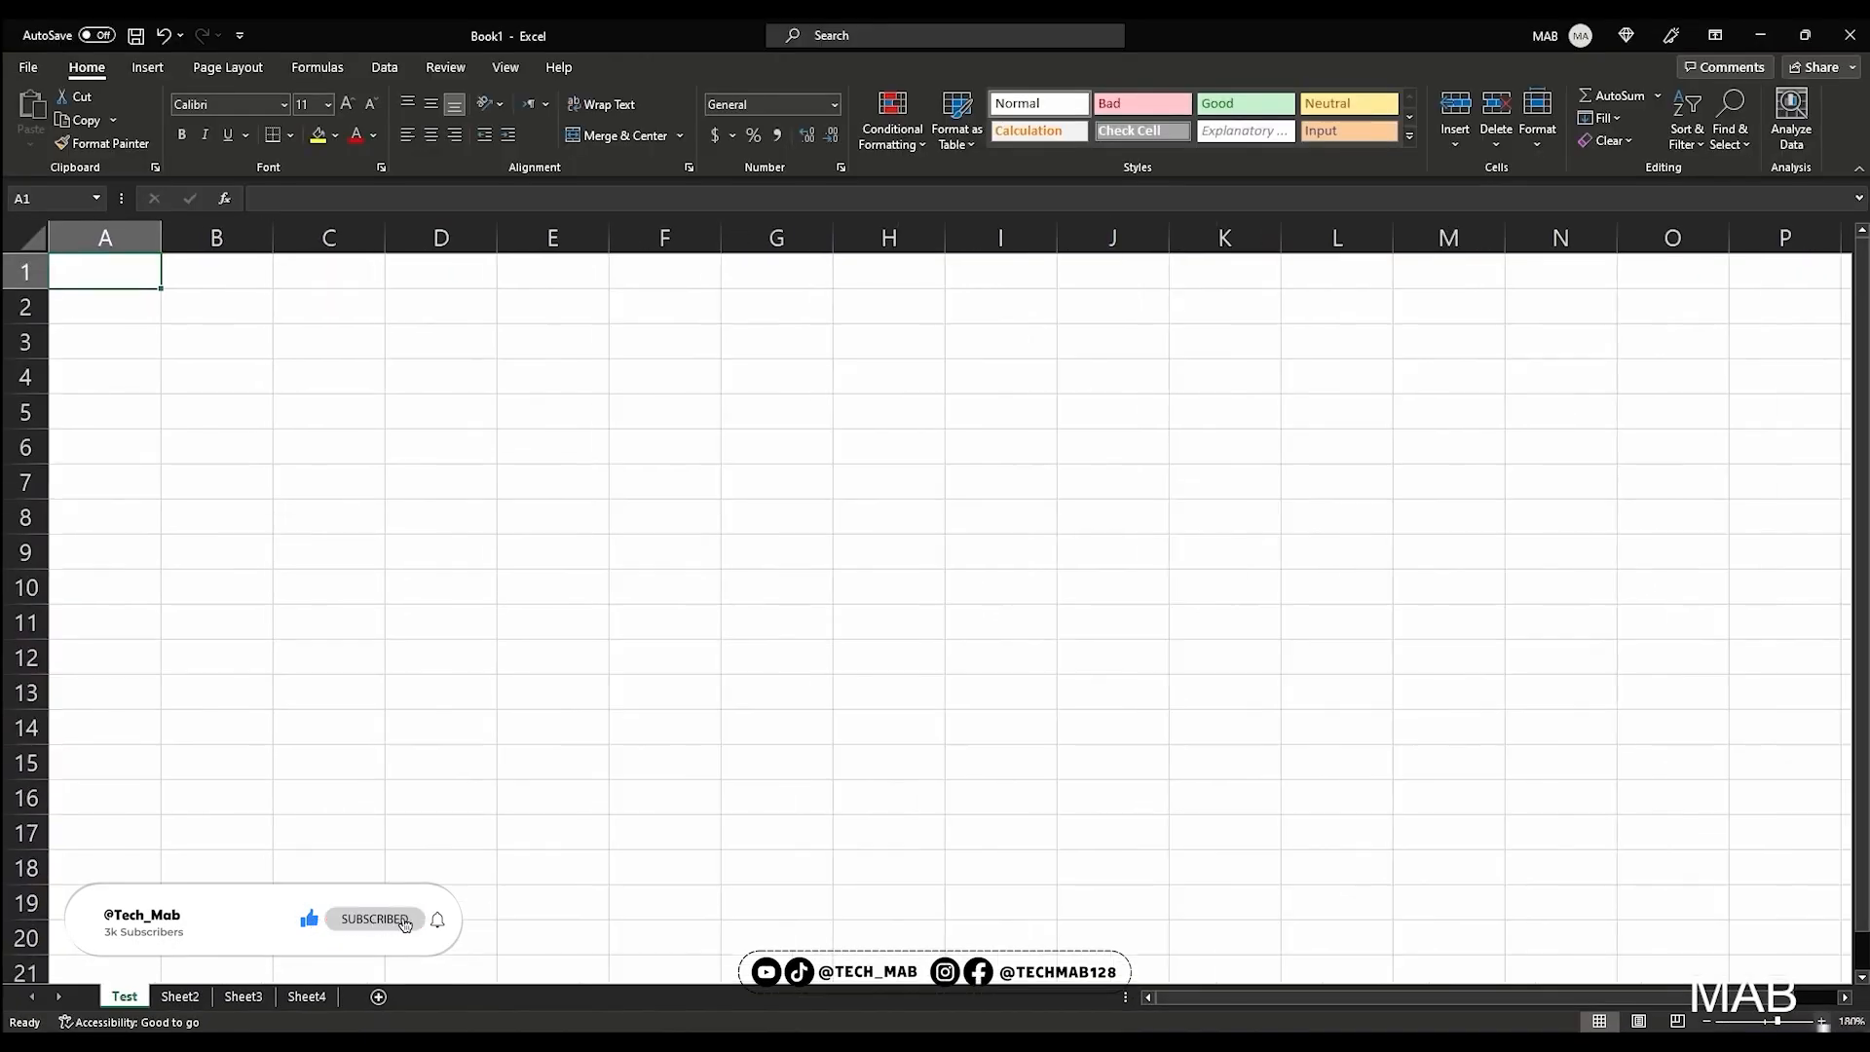
{"action": "left_click", "coordinate": [1793, 998]}
{"action": "left_click", "coordinate": [1792, 997]}
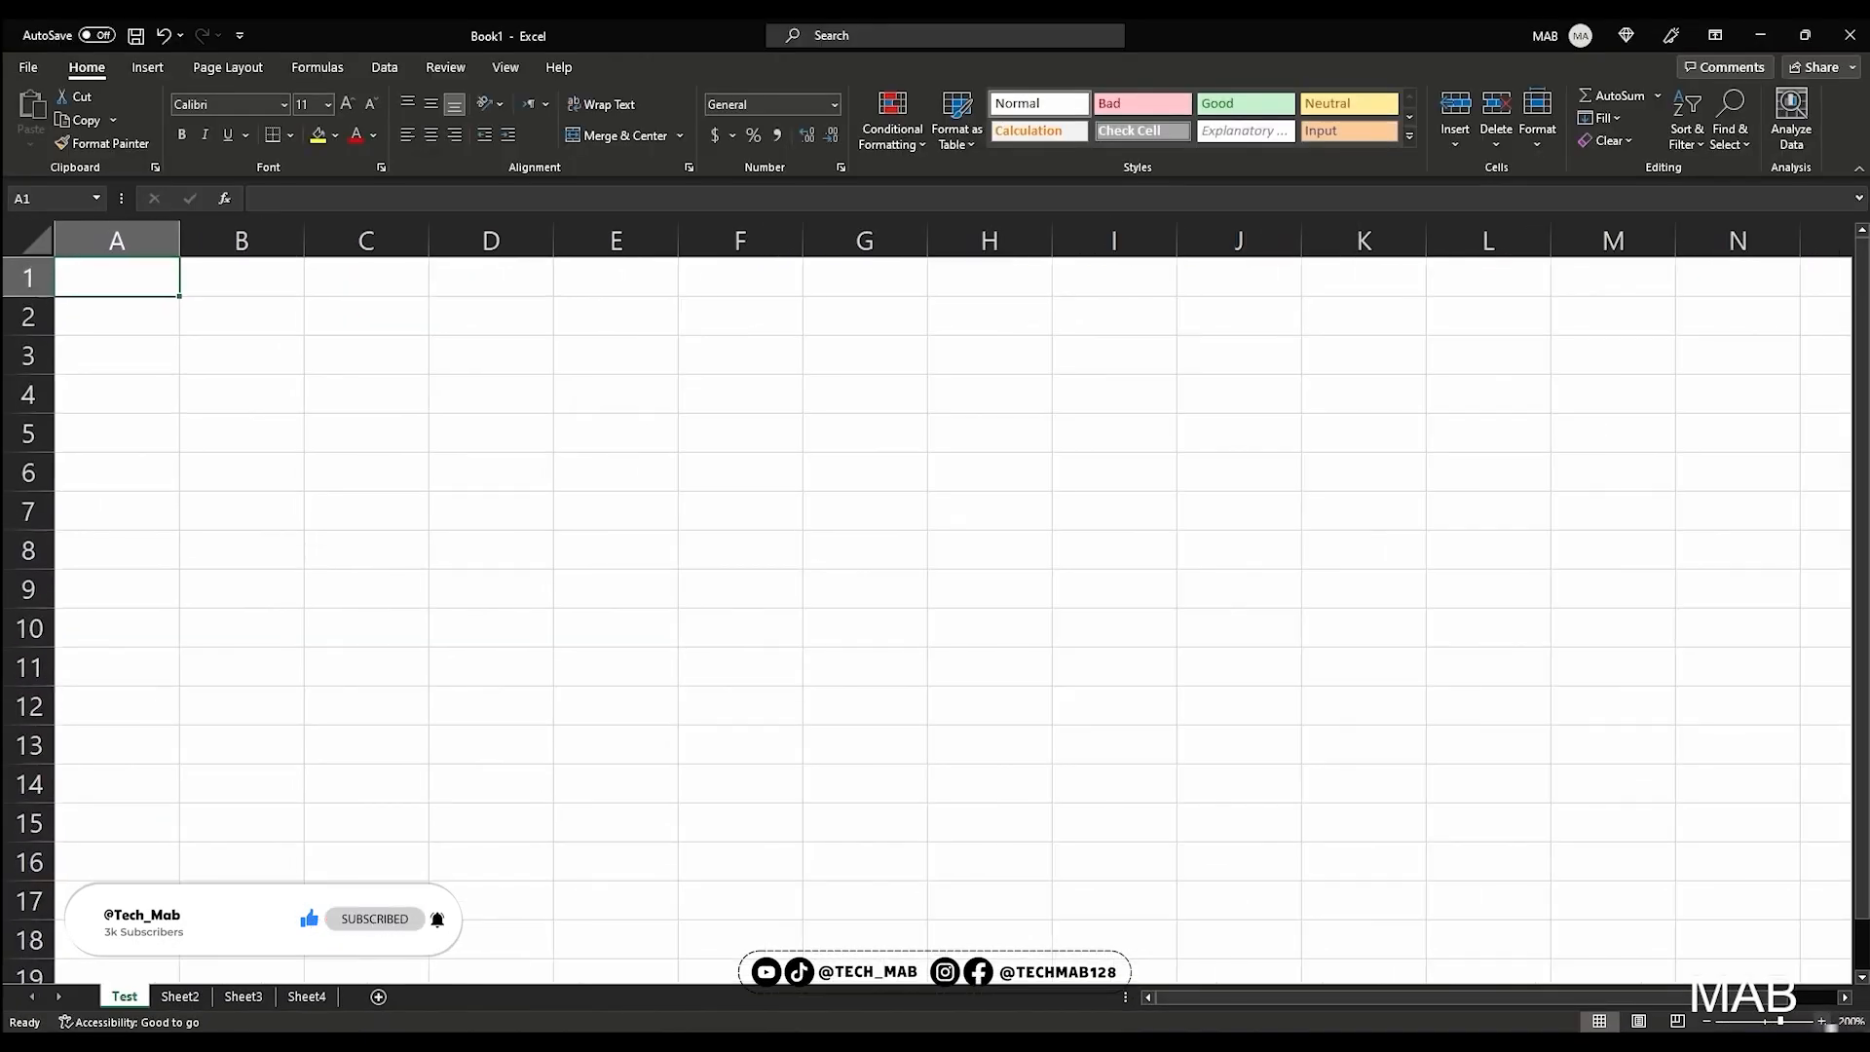
{"action": "left_click", "coordinate": [185, 996]}
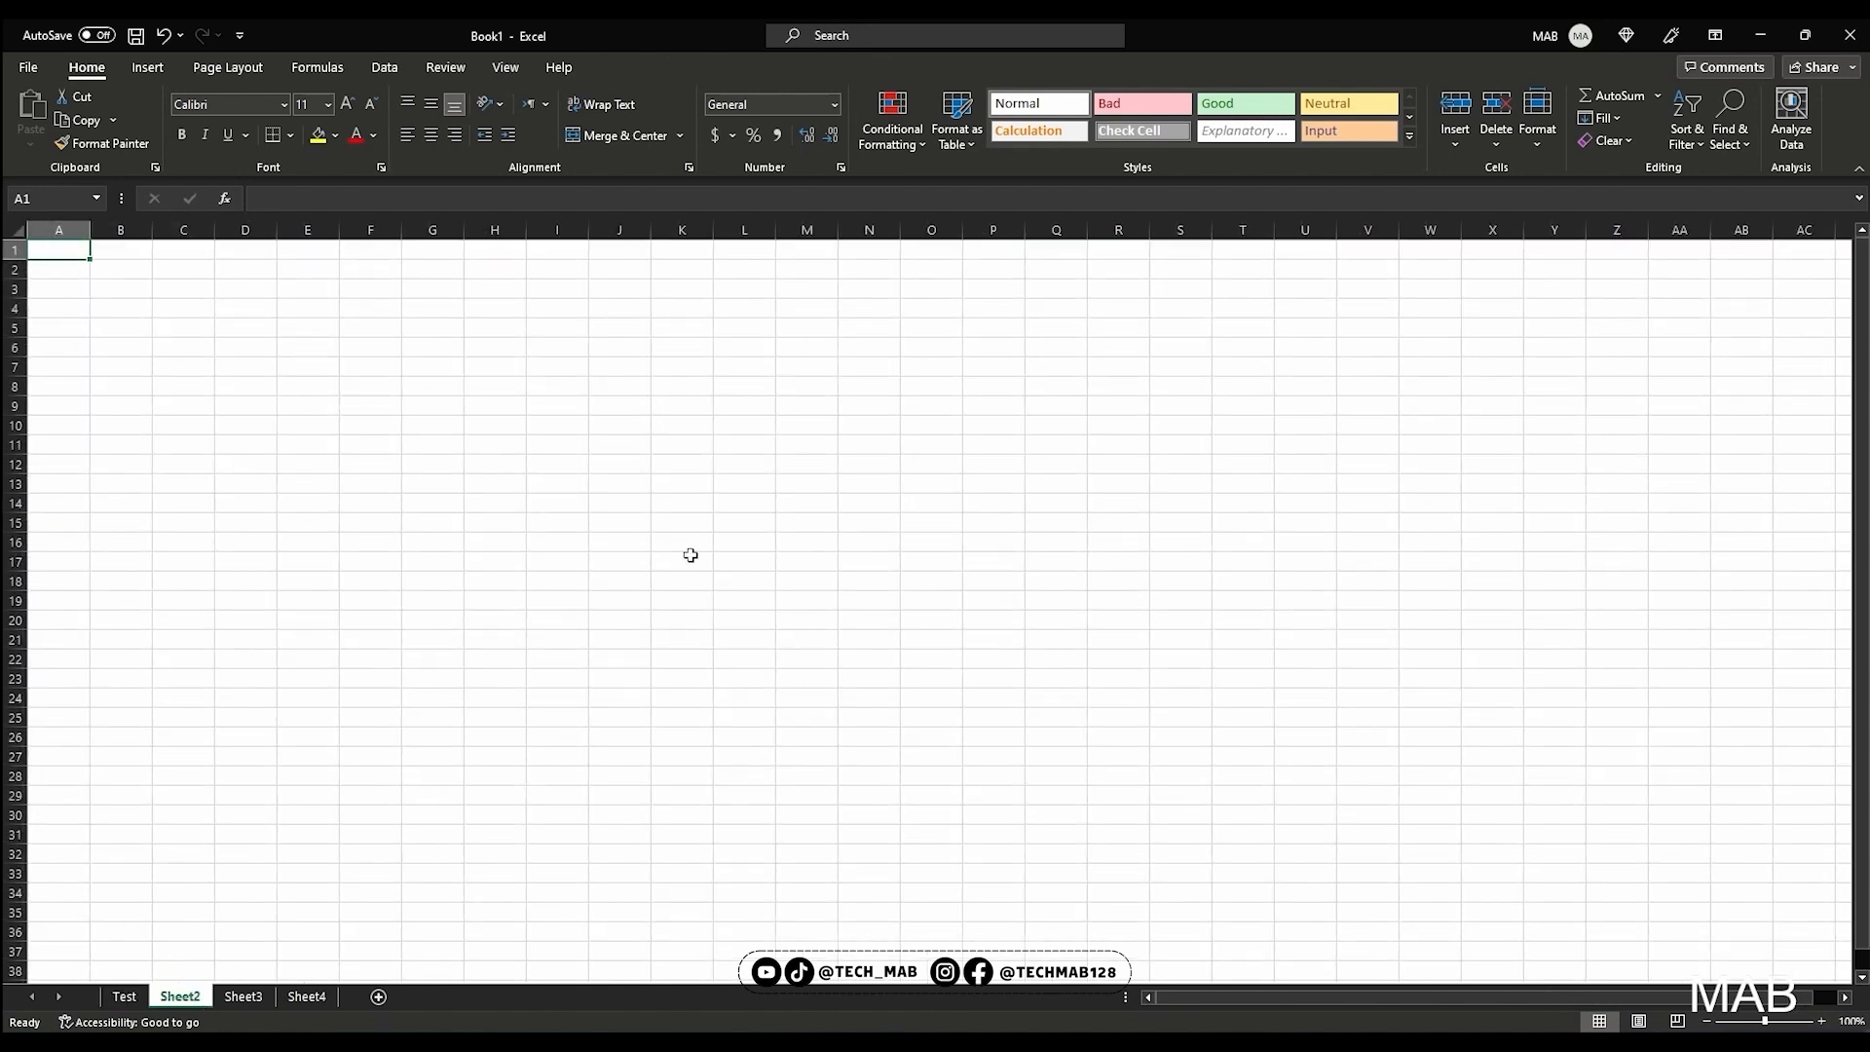
{"action": "left_click", "coordinate": [126, 997]}
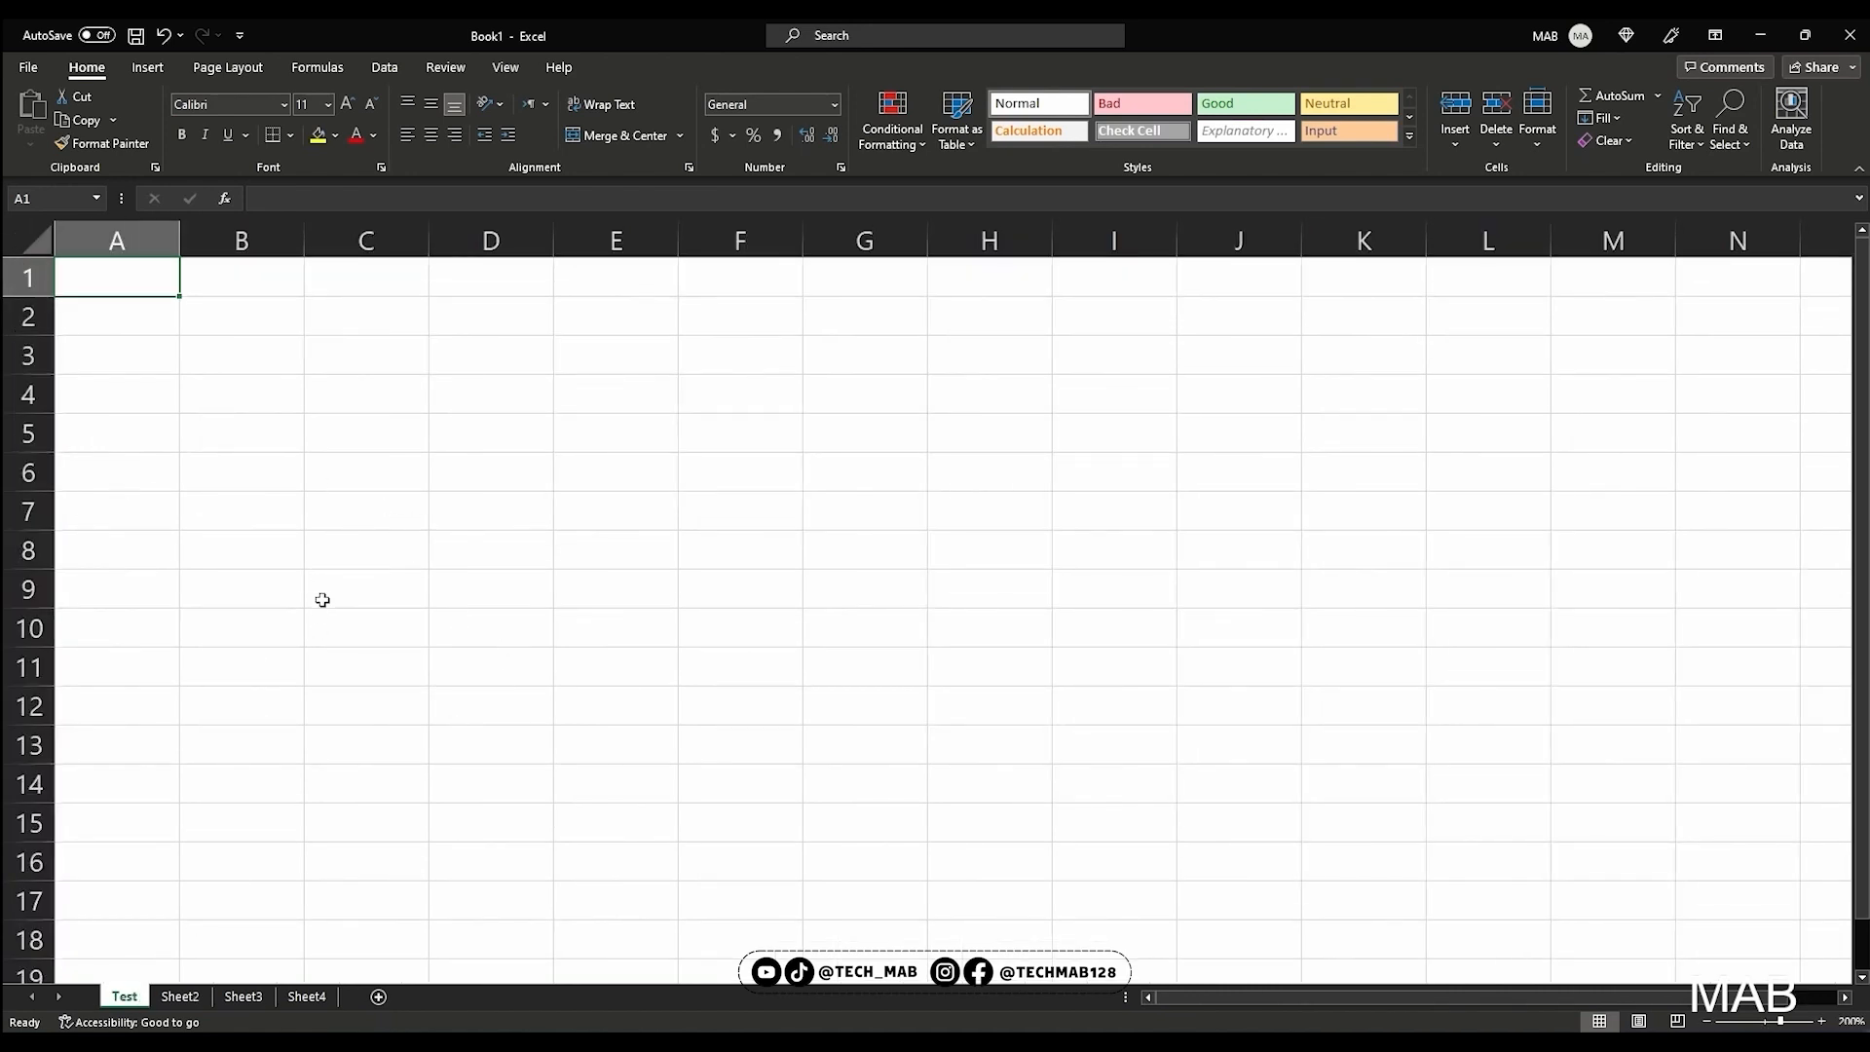
Select row 1, column B and row 3 of the Test sheet in turn, finishing with cell B2 selected
{"action": "left_click", "coordinate": [154, 224]}
{"action": "key", "text": "shift+space"}
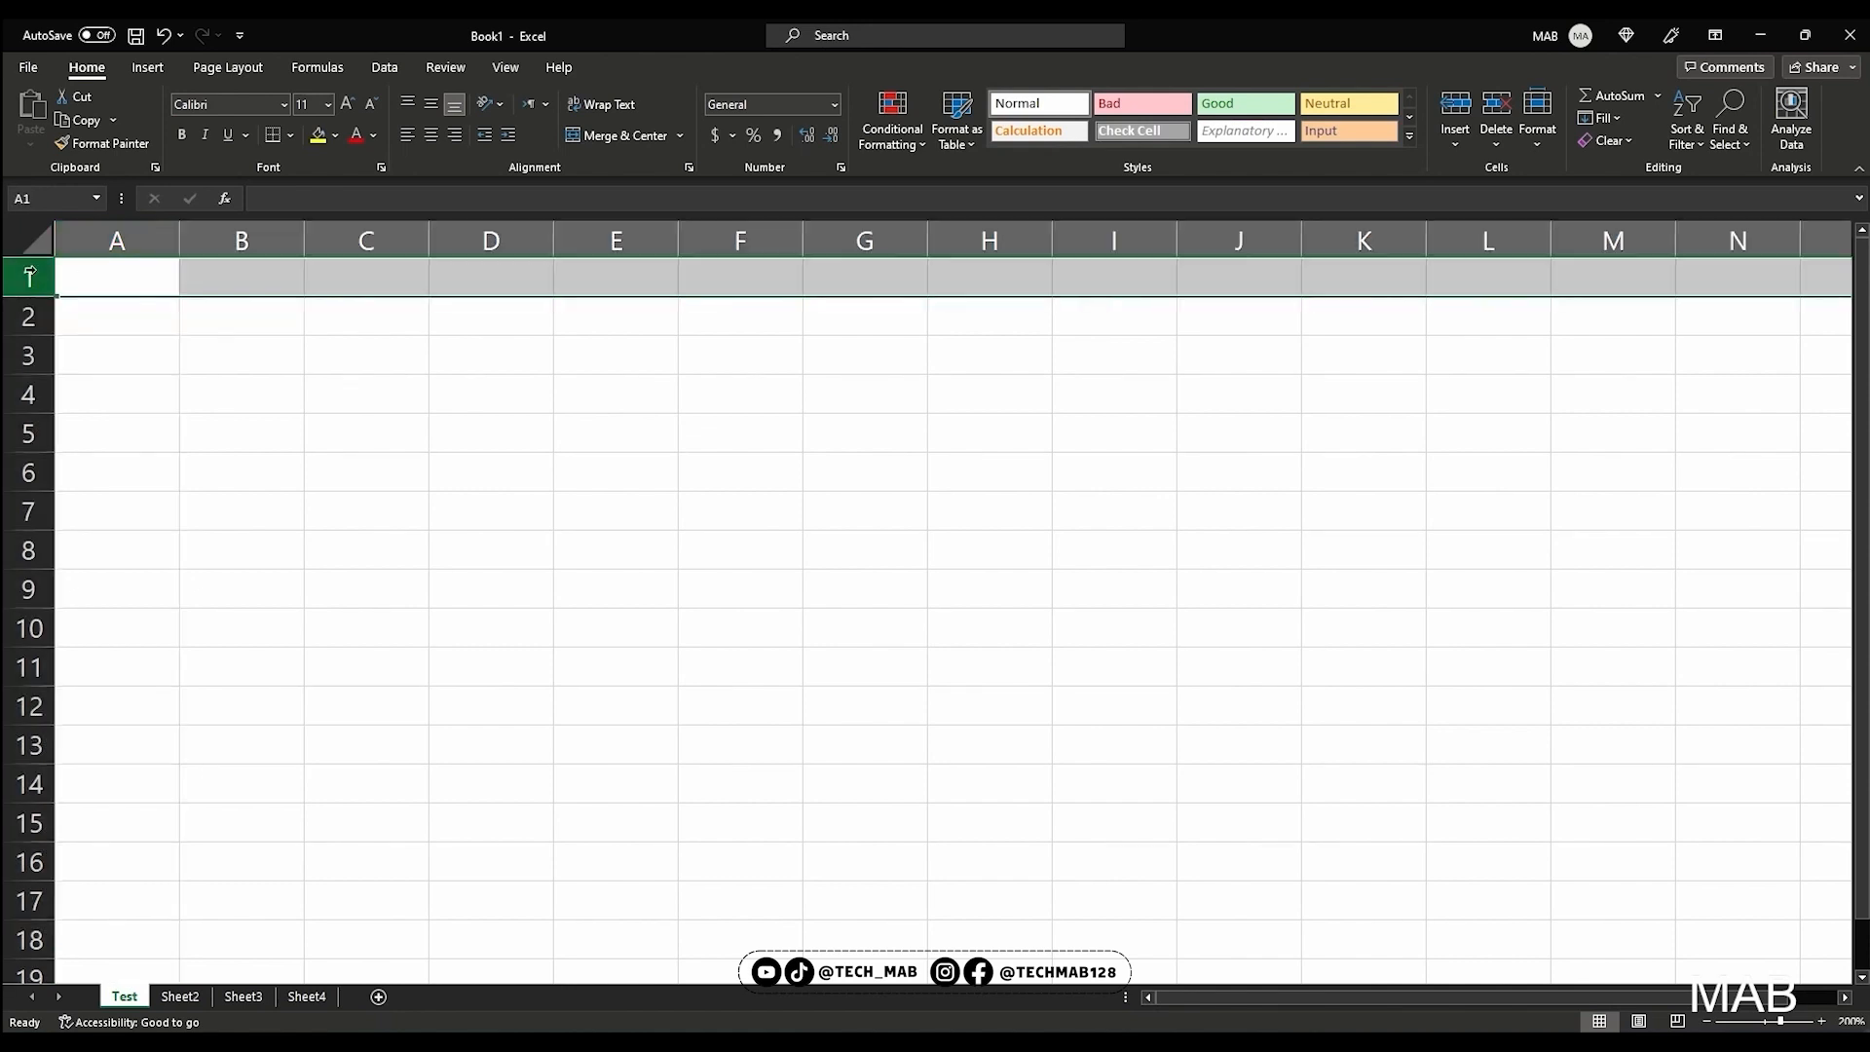
{"action": "key", "text": "ctrl+space"}
{"action": "left_click", "coordinate": [208, 220]}
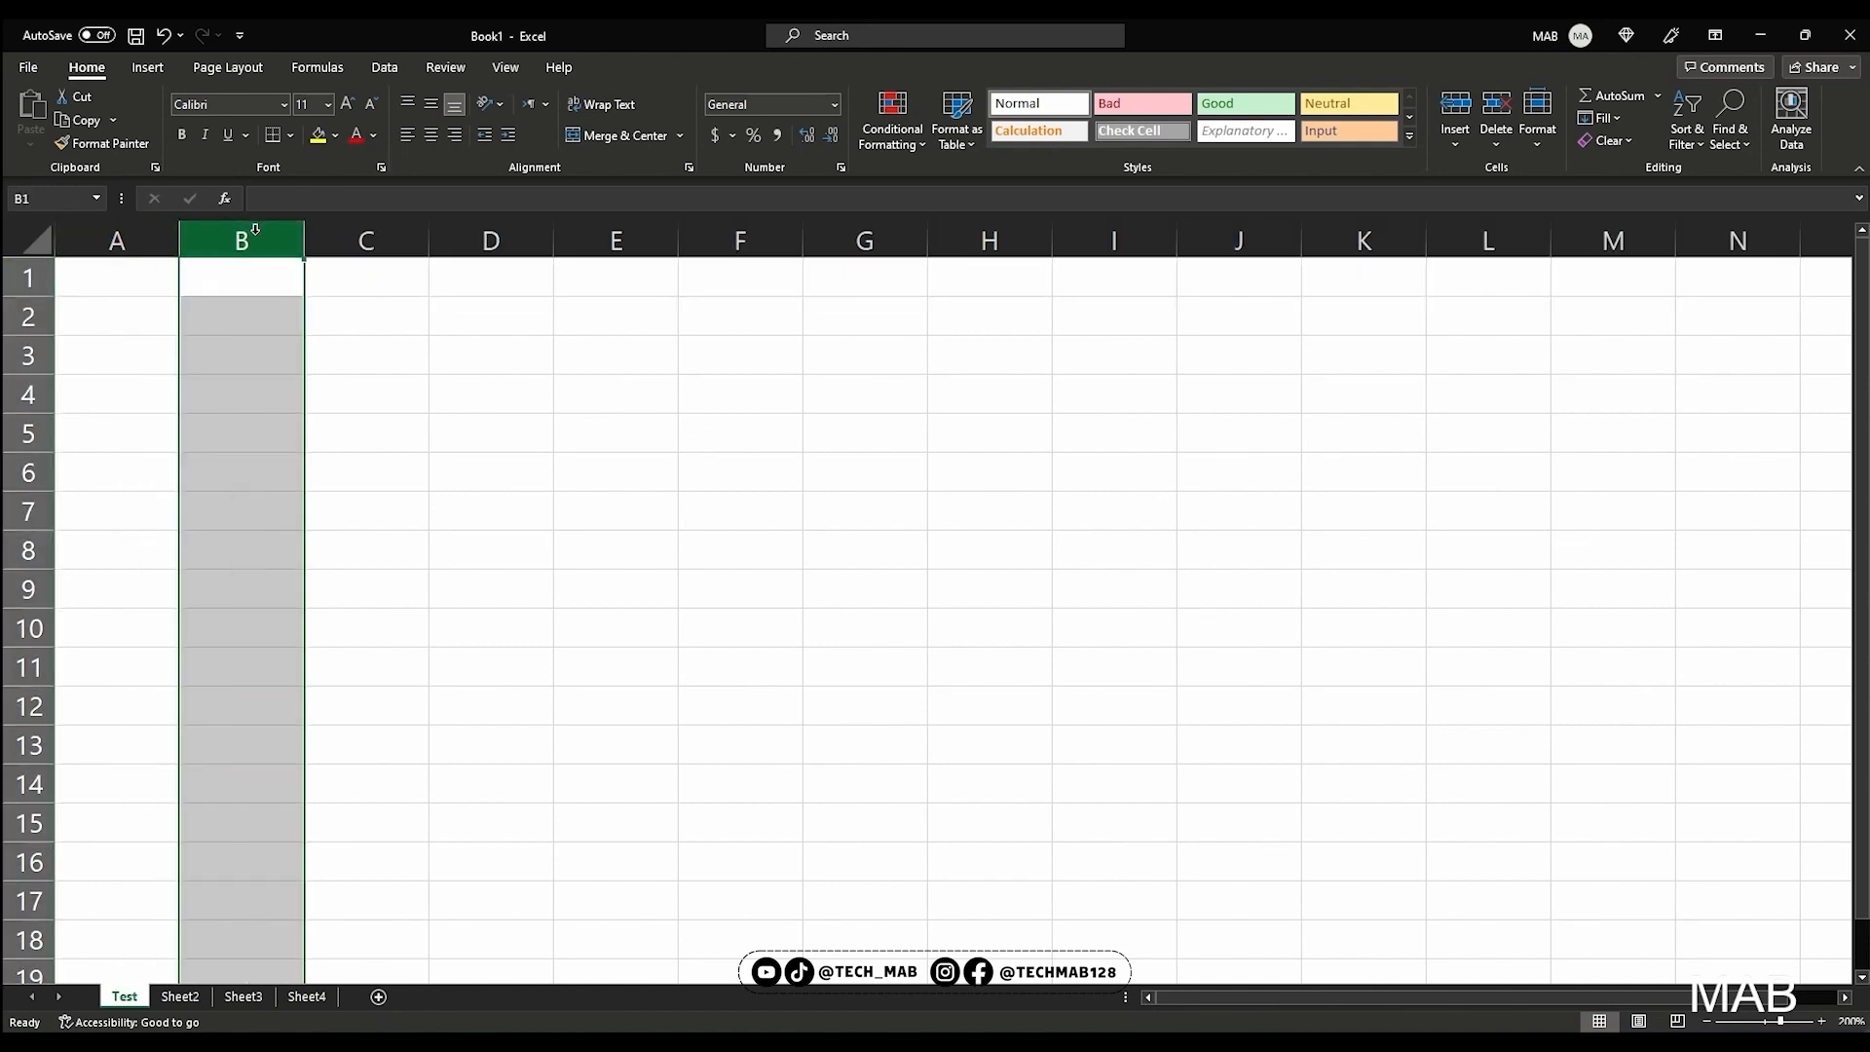
{"action": "left_click", "coordinate": [28, 316]}
{"action": "left_click", "coordinate": [28, 356]}
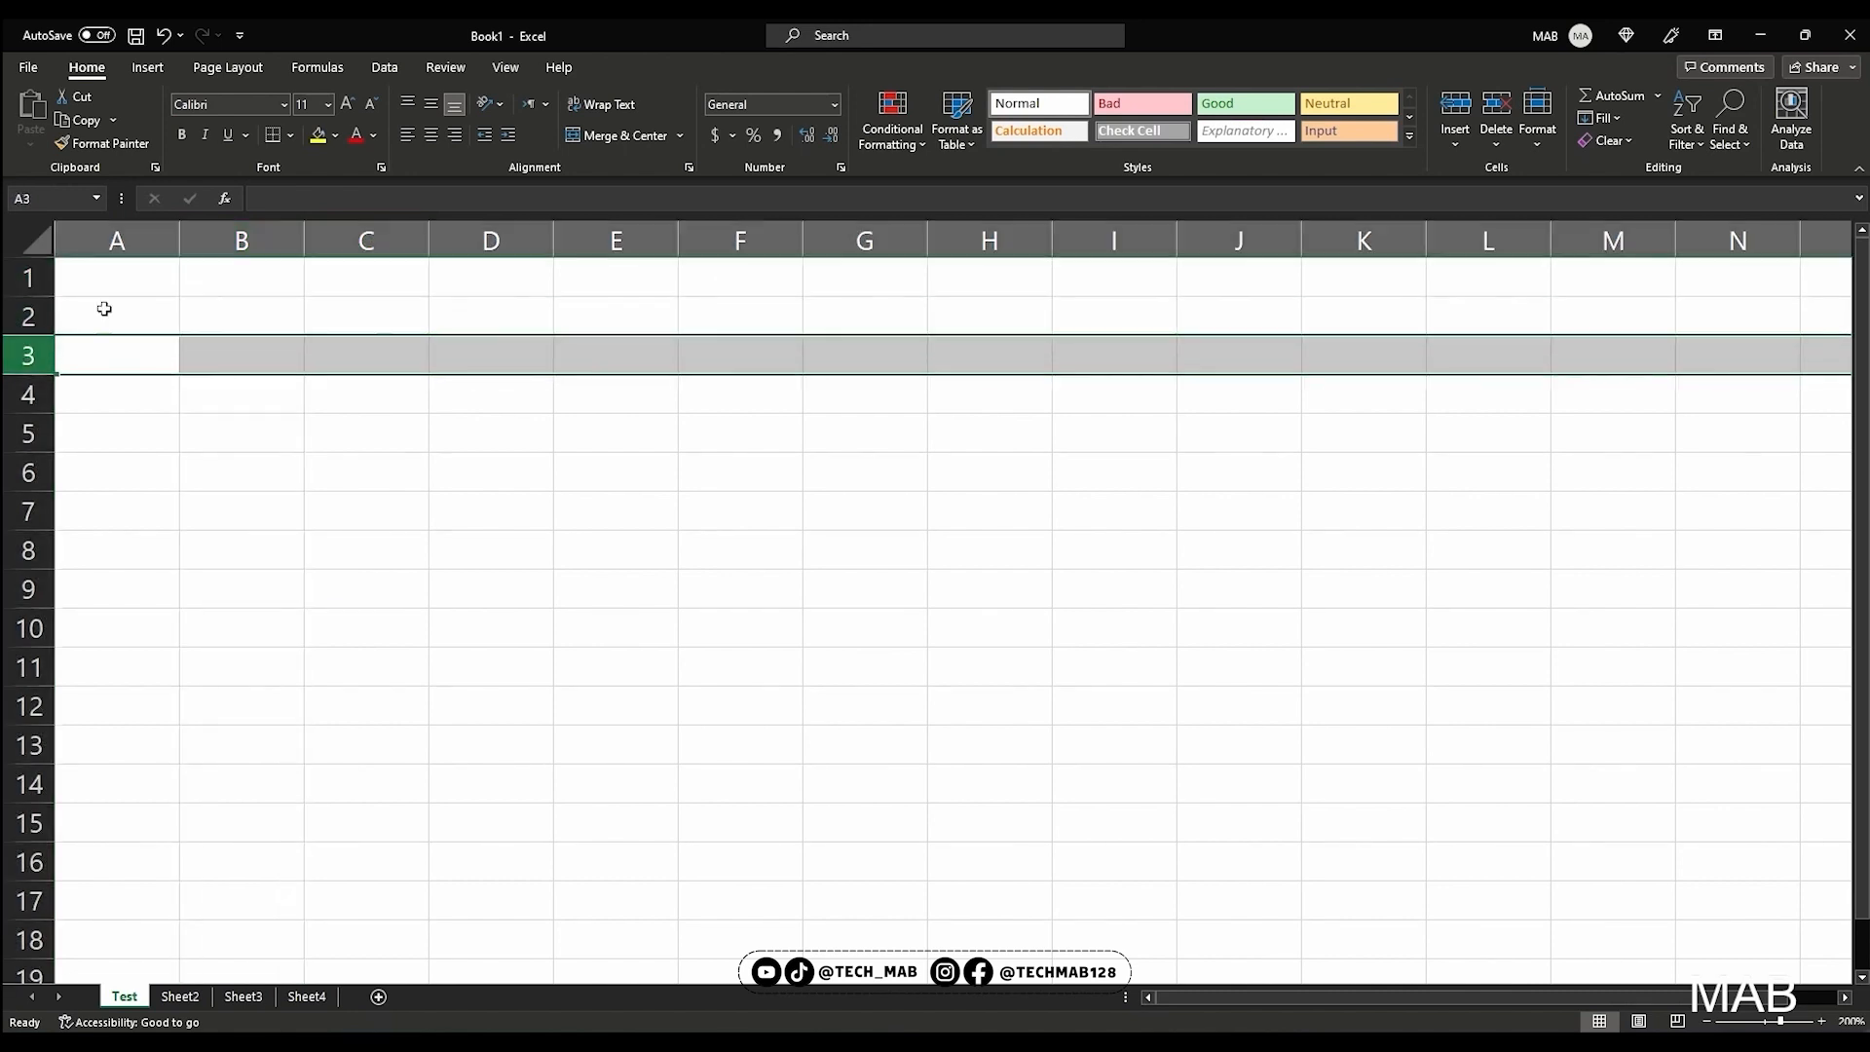
{"action": "left_click", "coordinate": [200, 280]}
{"action": "left_click", "coordinate": [234, 324]}
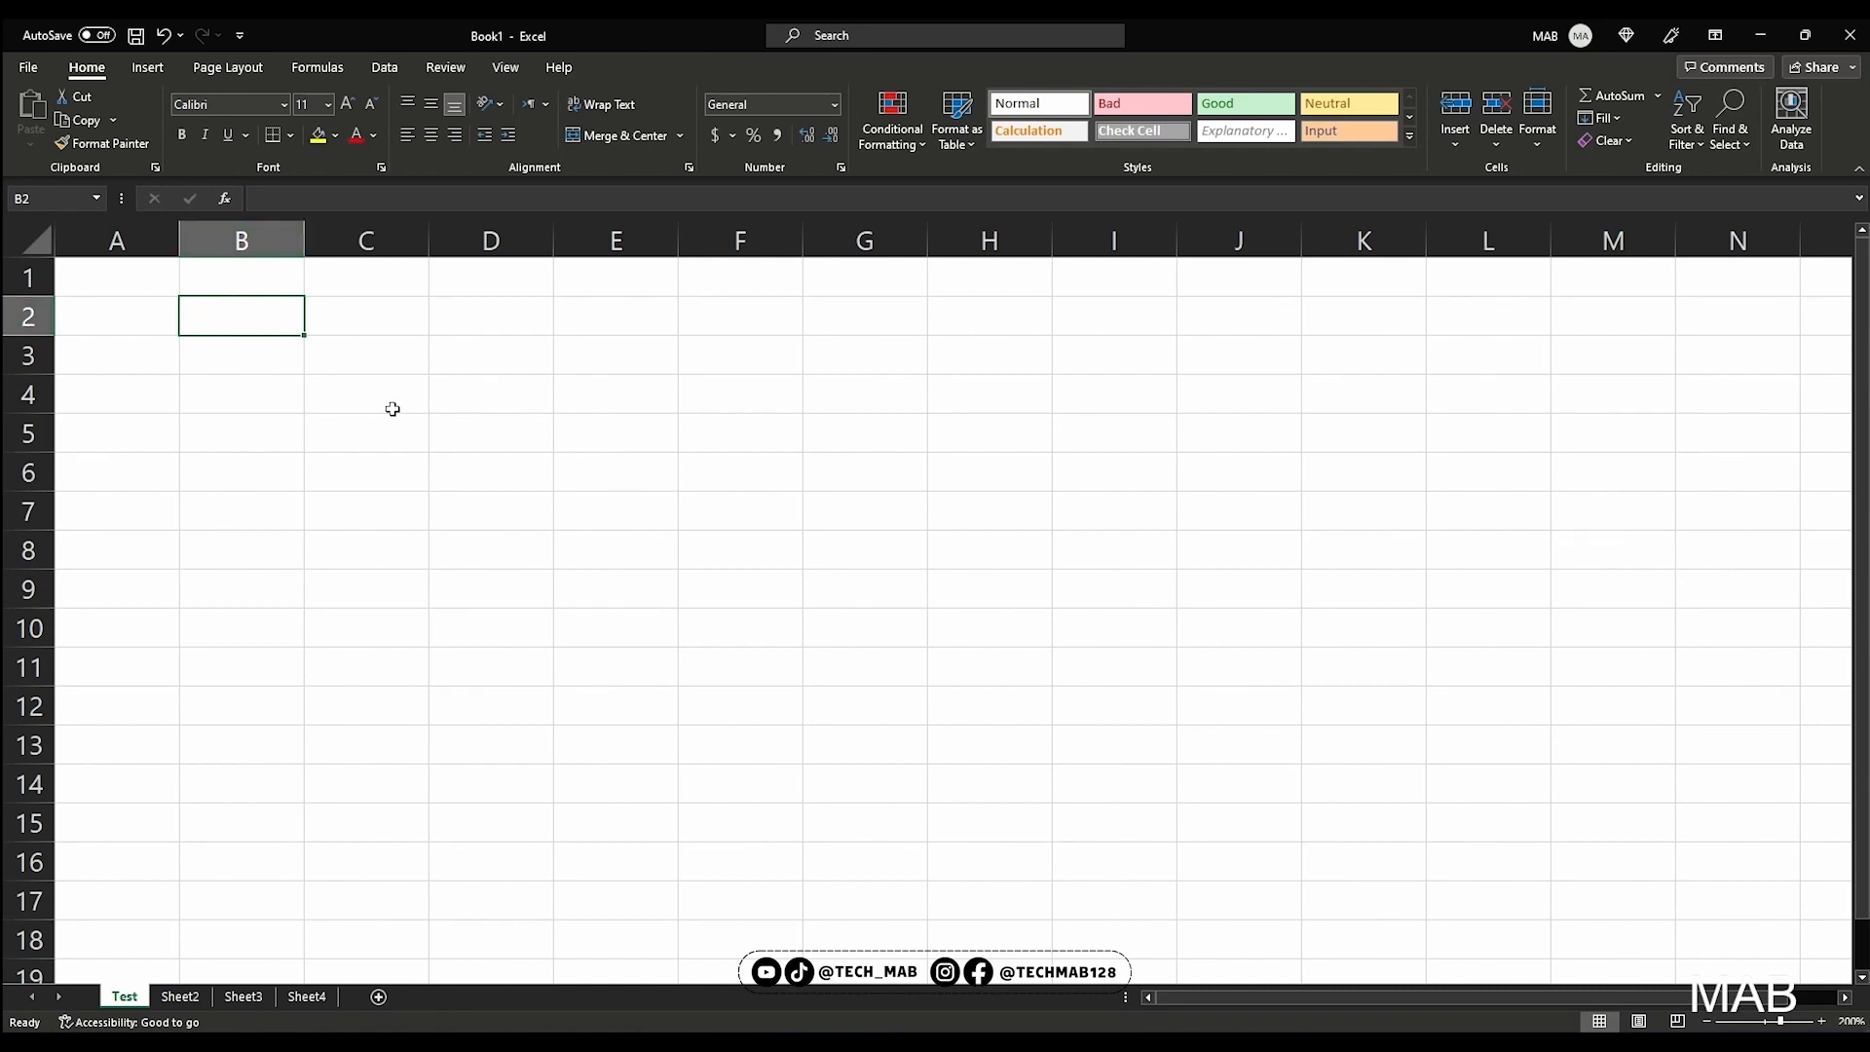
Select the range B3:D6 and enter its reference, B3:D6, in cell B3 with an equals sign added
{"action": "left_click", "coordinate": [485, 469]}
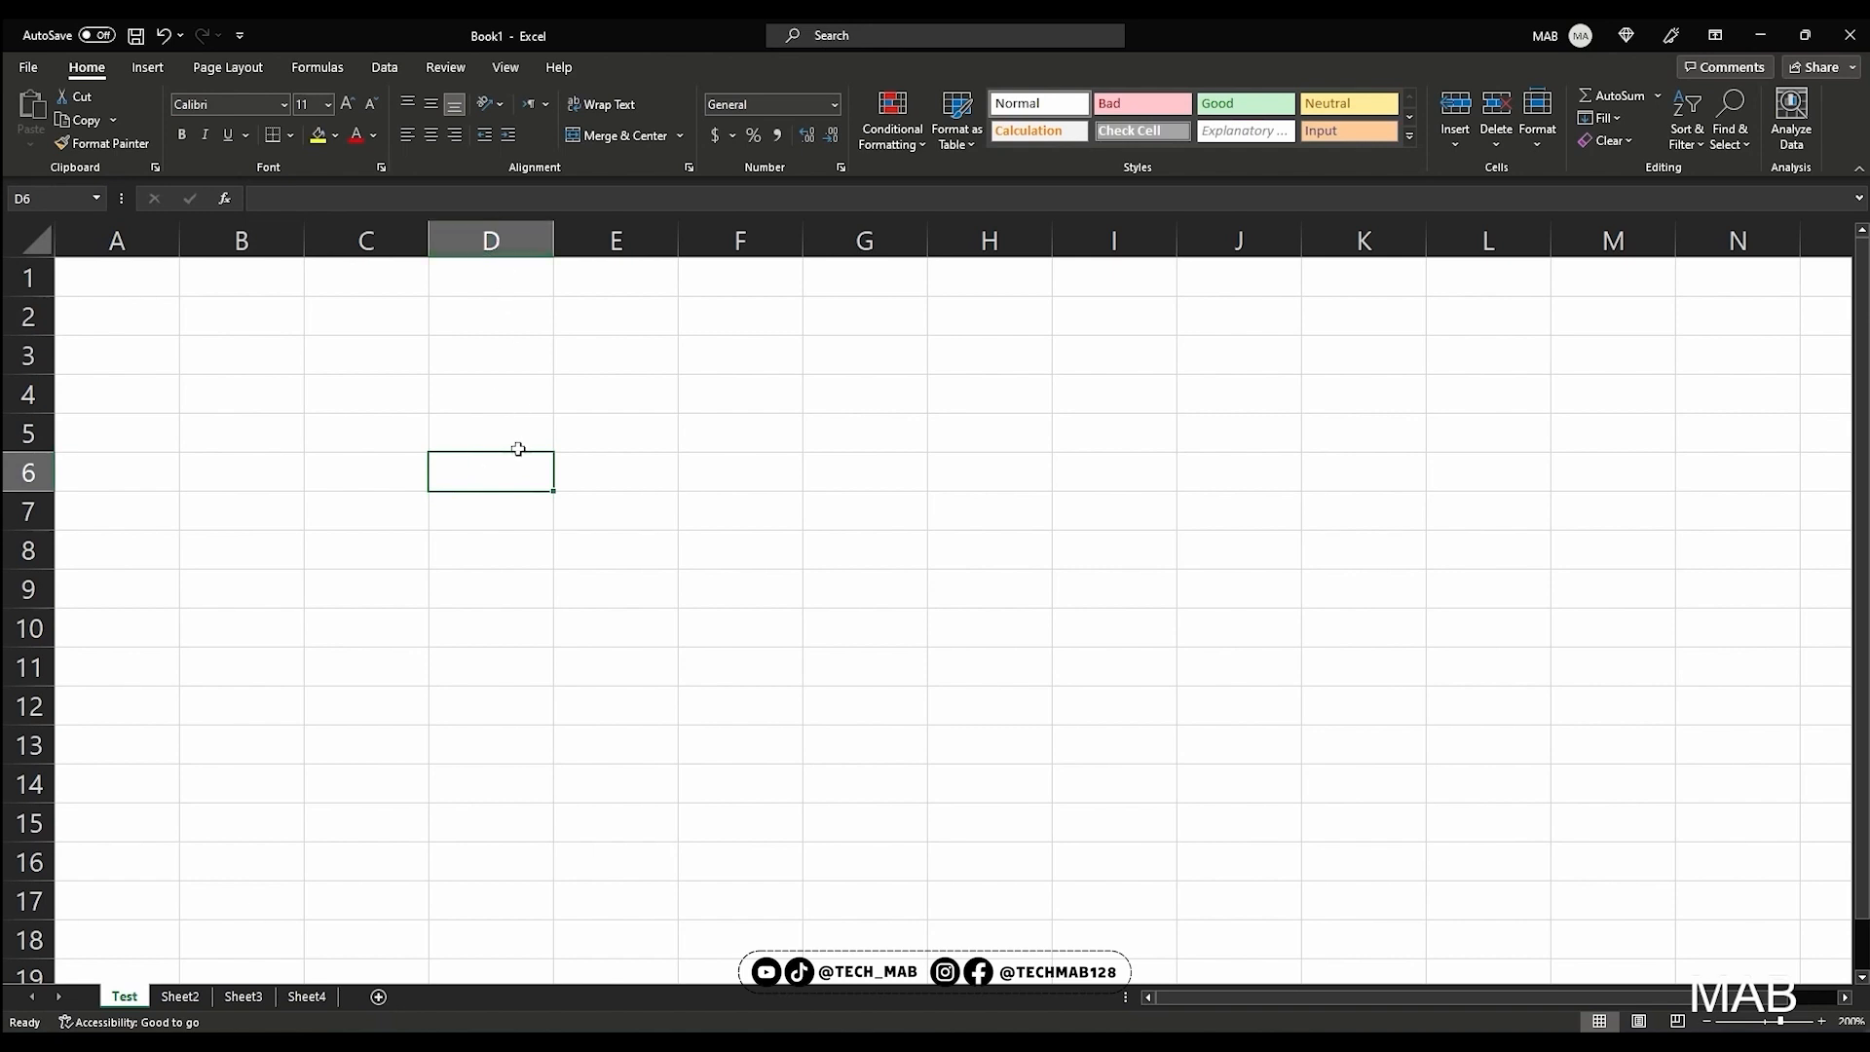
{"action": "left_click_drag", "start_coordinate": [256, 358], "coordinate": [543, 475]}
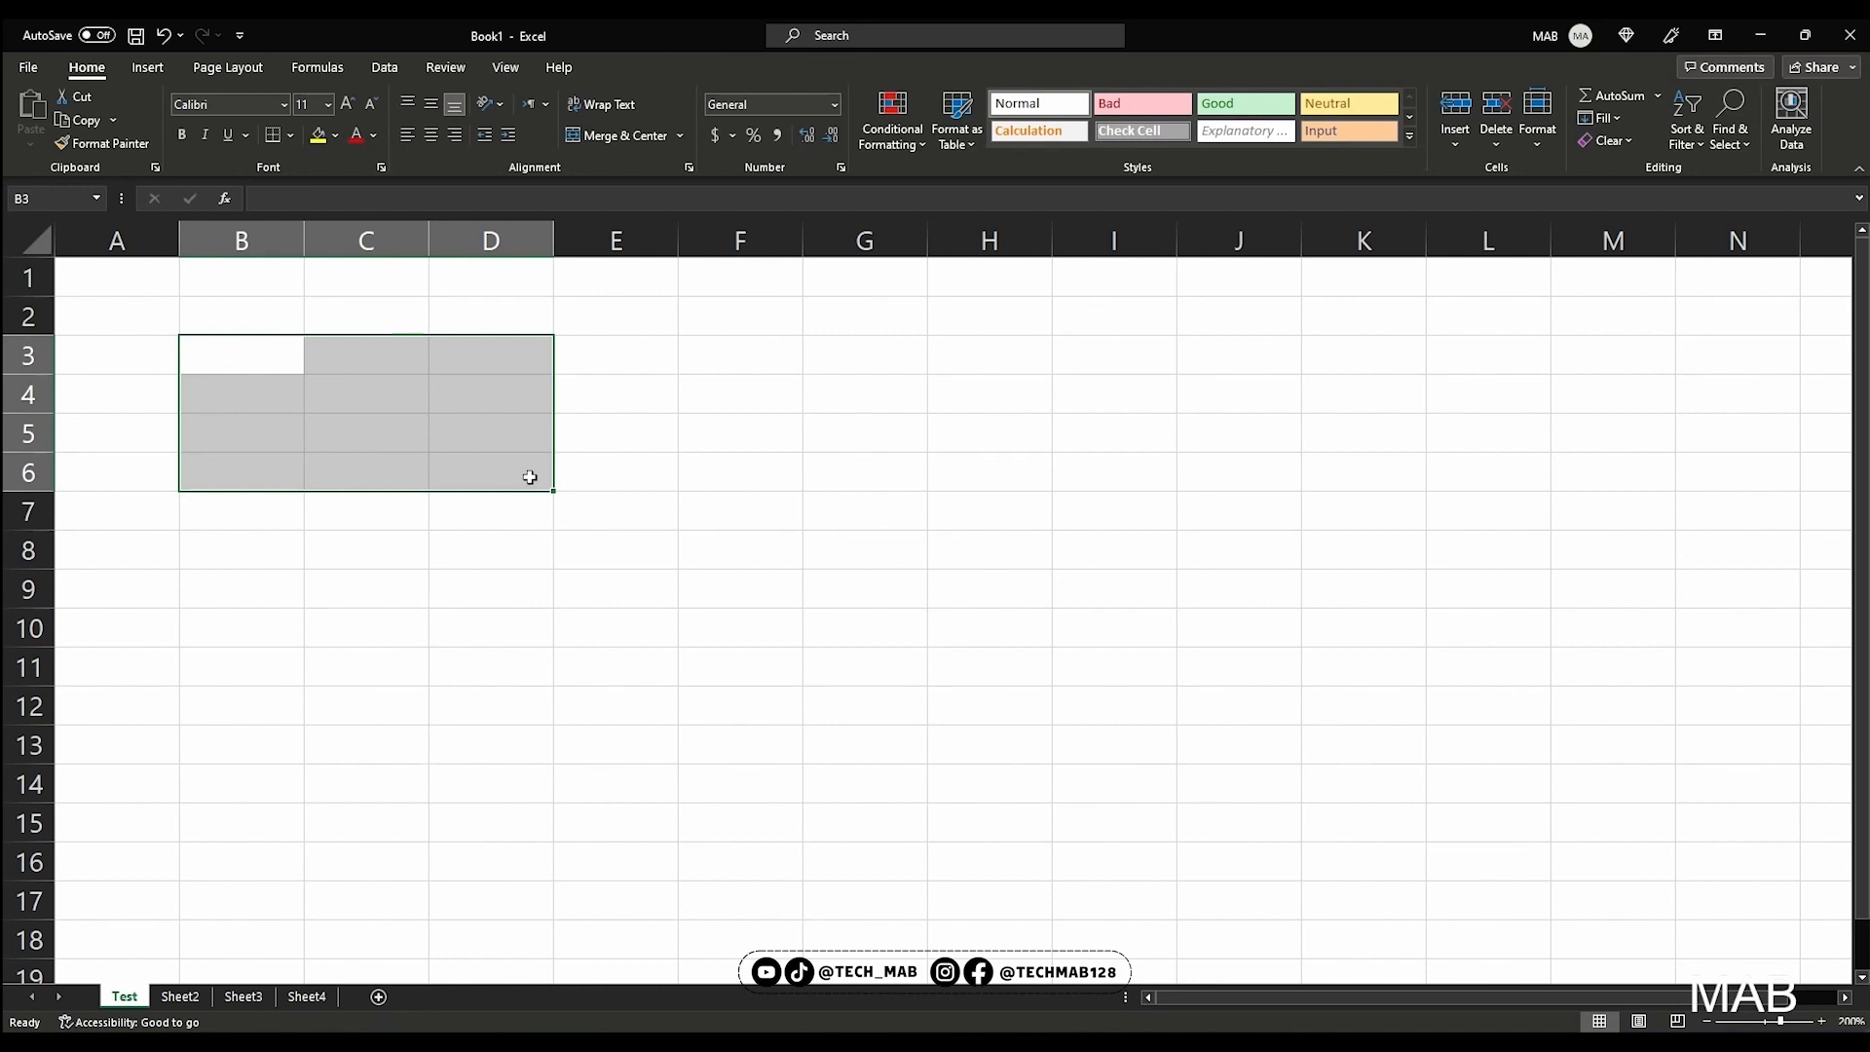
{"action": "left_click", "coordinate": [327, 199]}
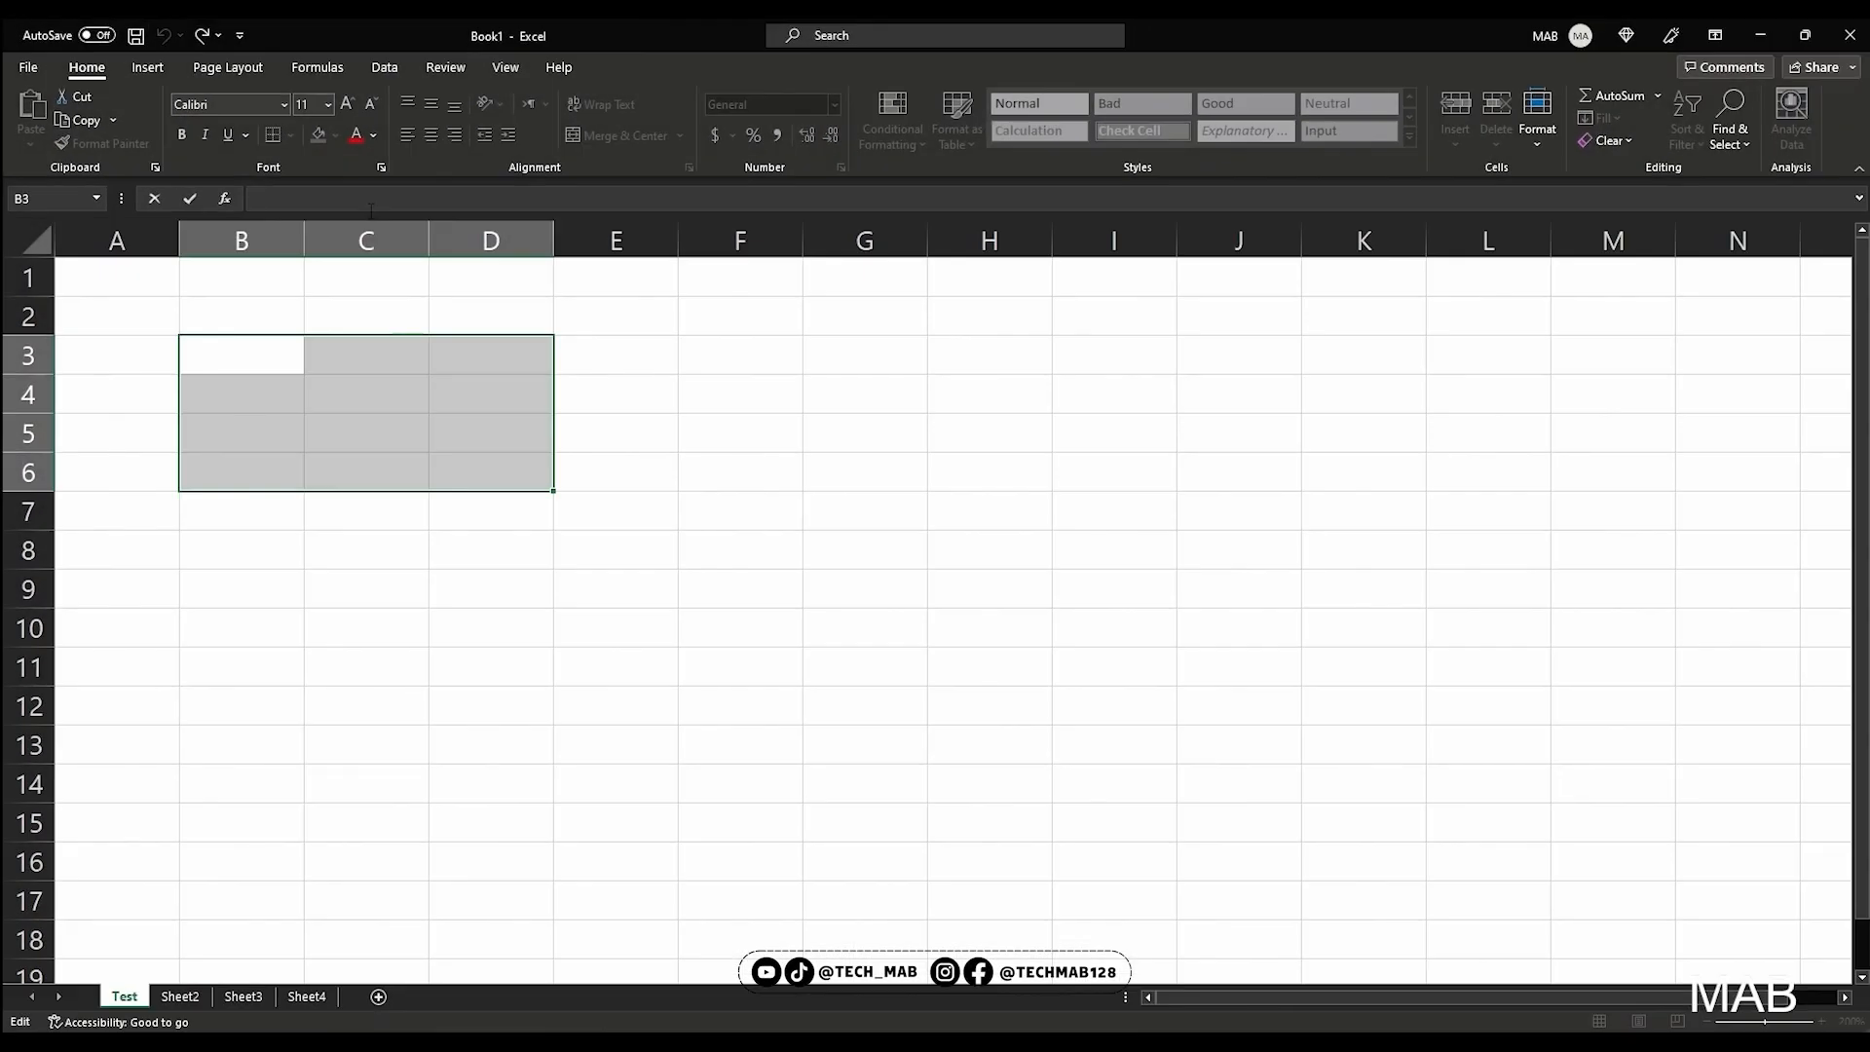
{"action": "type", "text": "B3:D6"}
{"action": "left_click", "coordinate": [288, 353]}
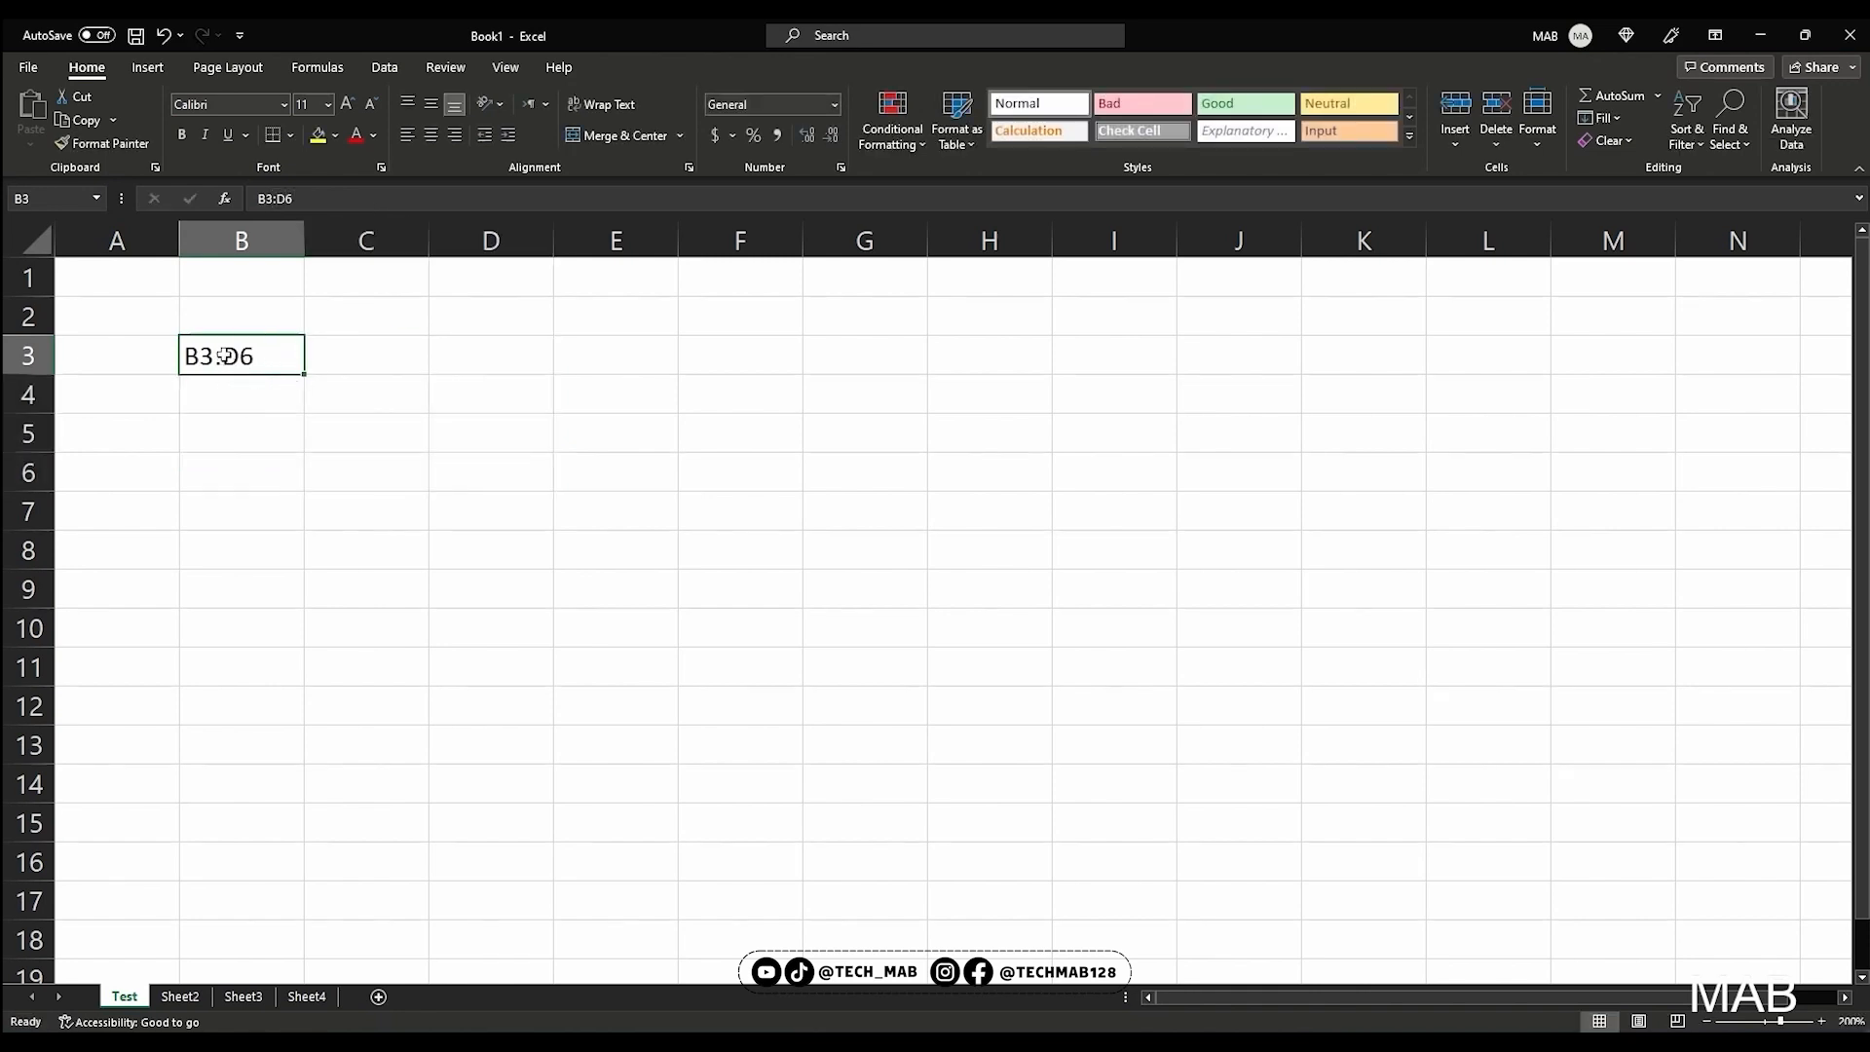
{"action": "left_click", "coordinate": [259, 199]}
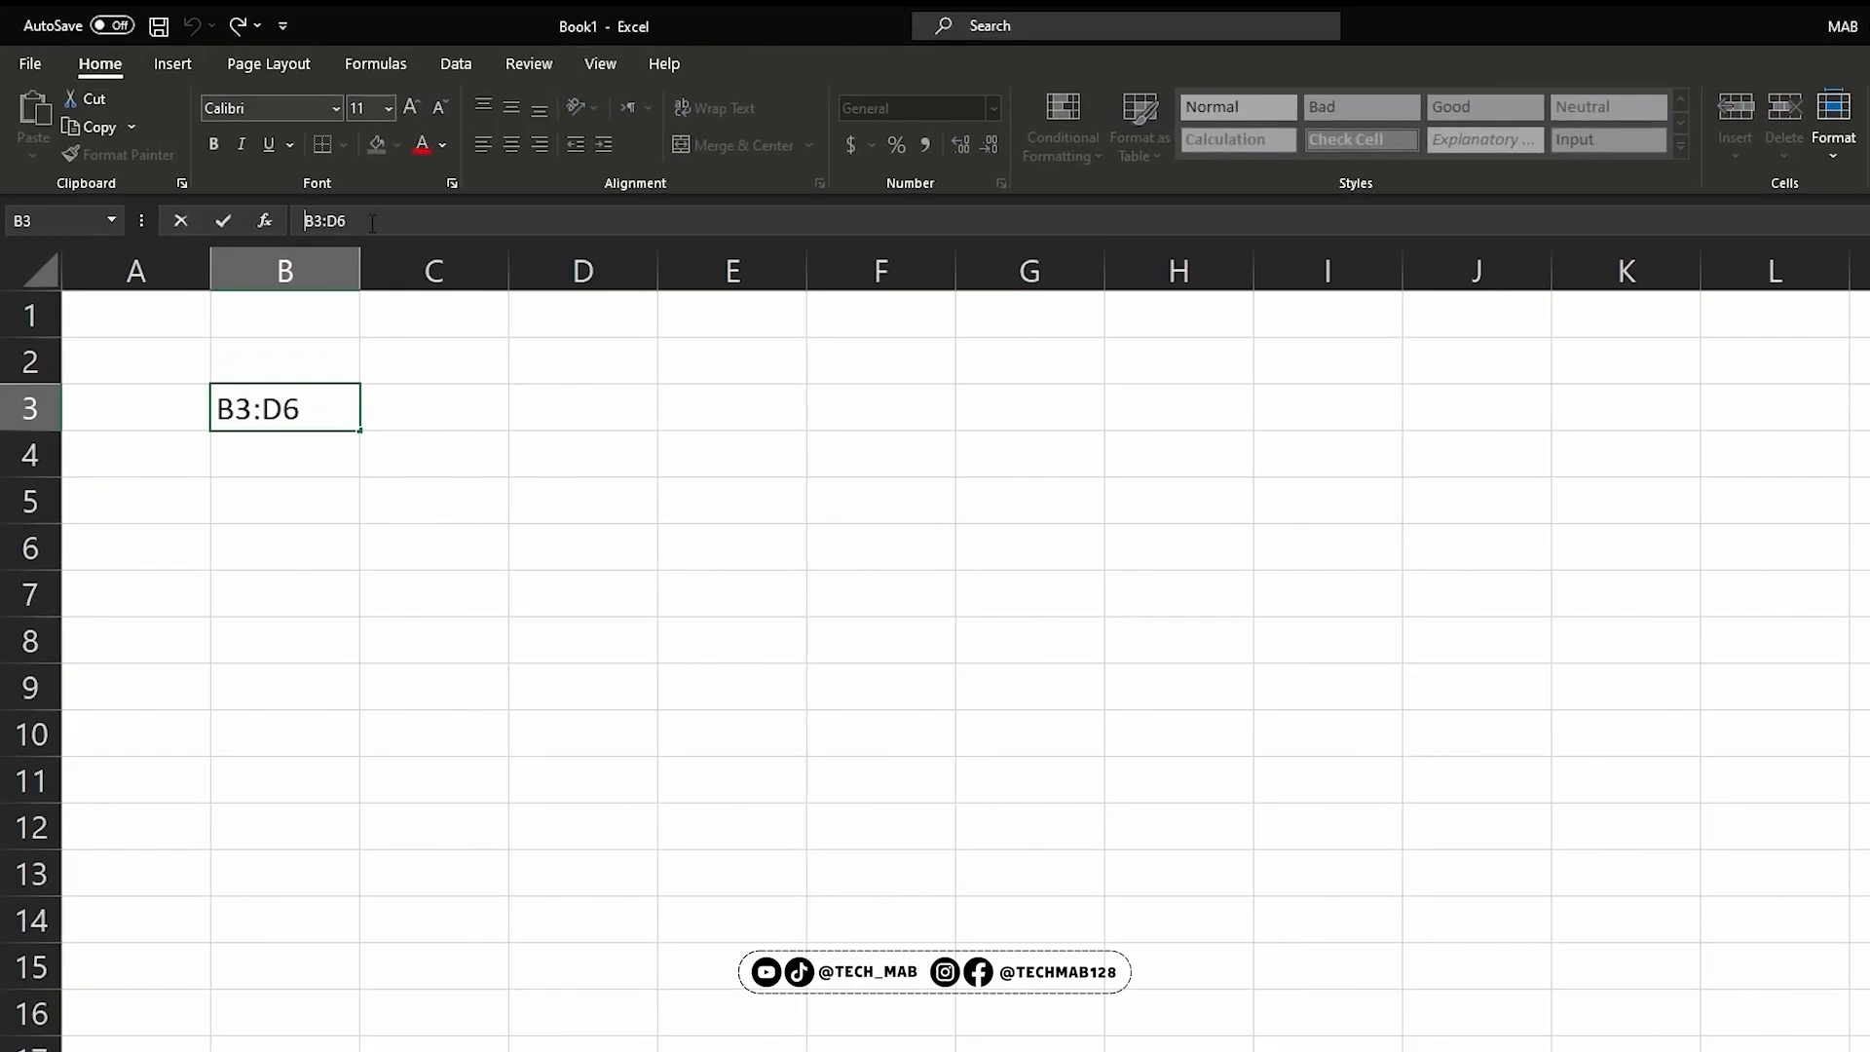
{"action": "type", "text": "="}
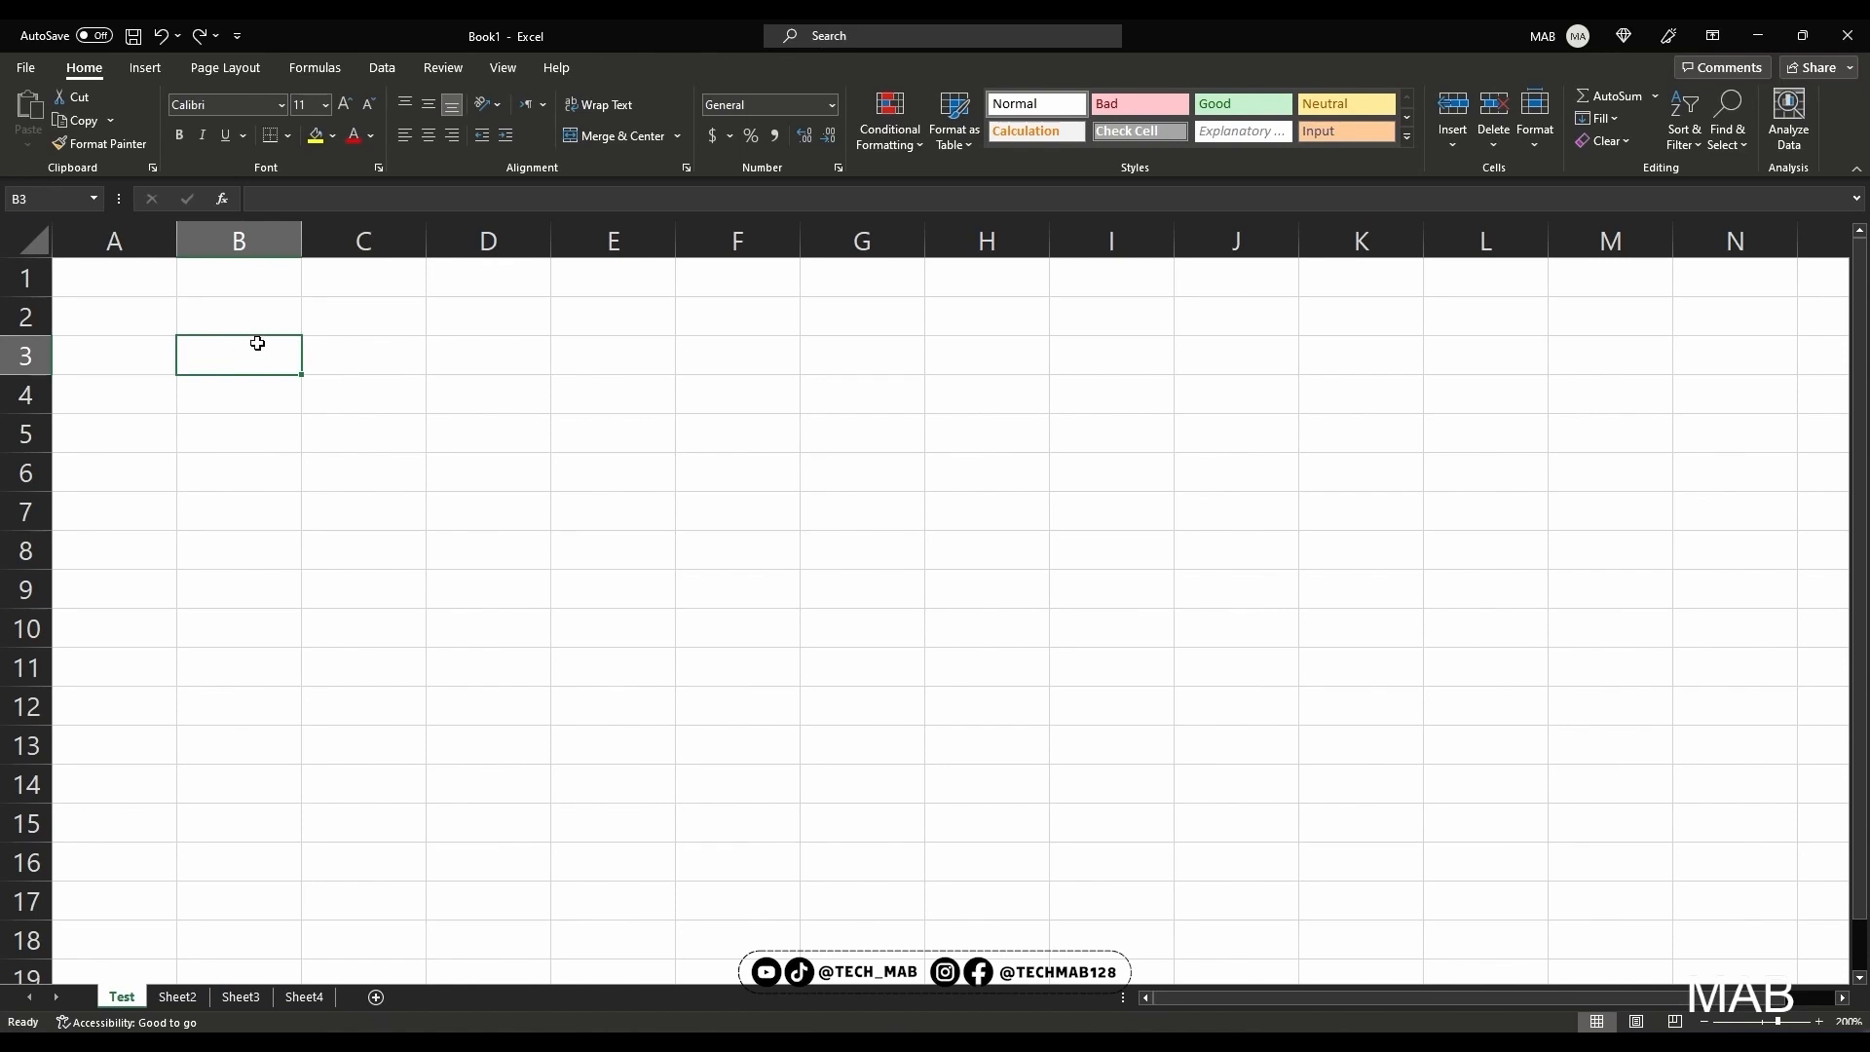
Enter the text test in cell B3
{"action": "type", "text": "te"}
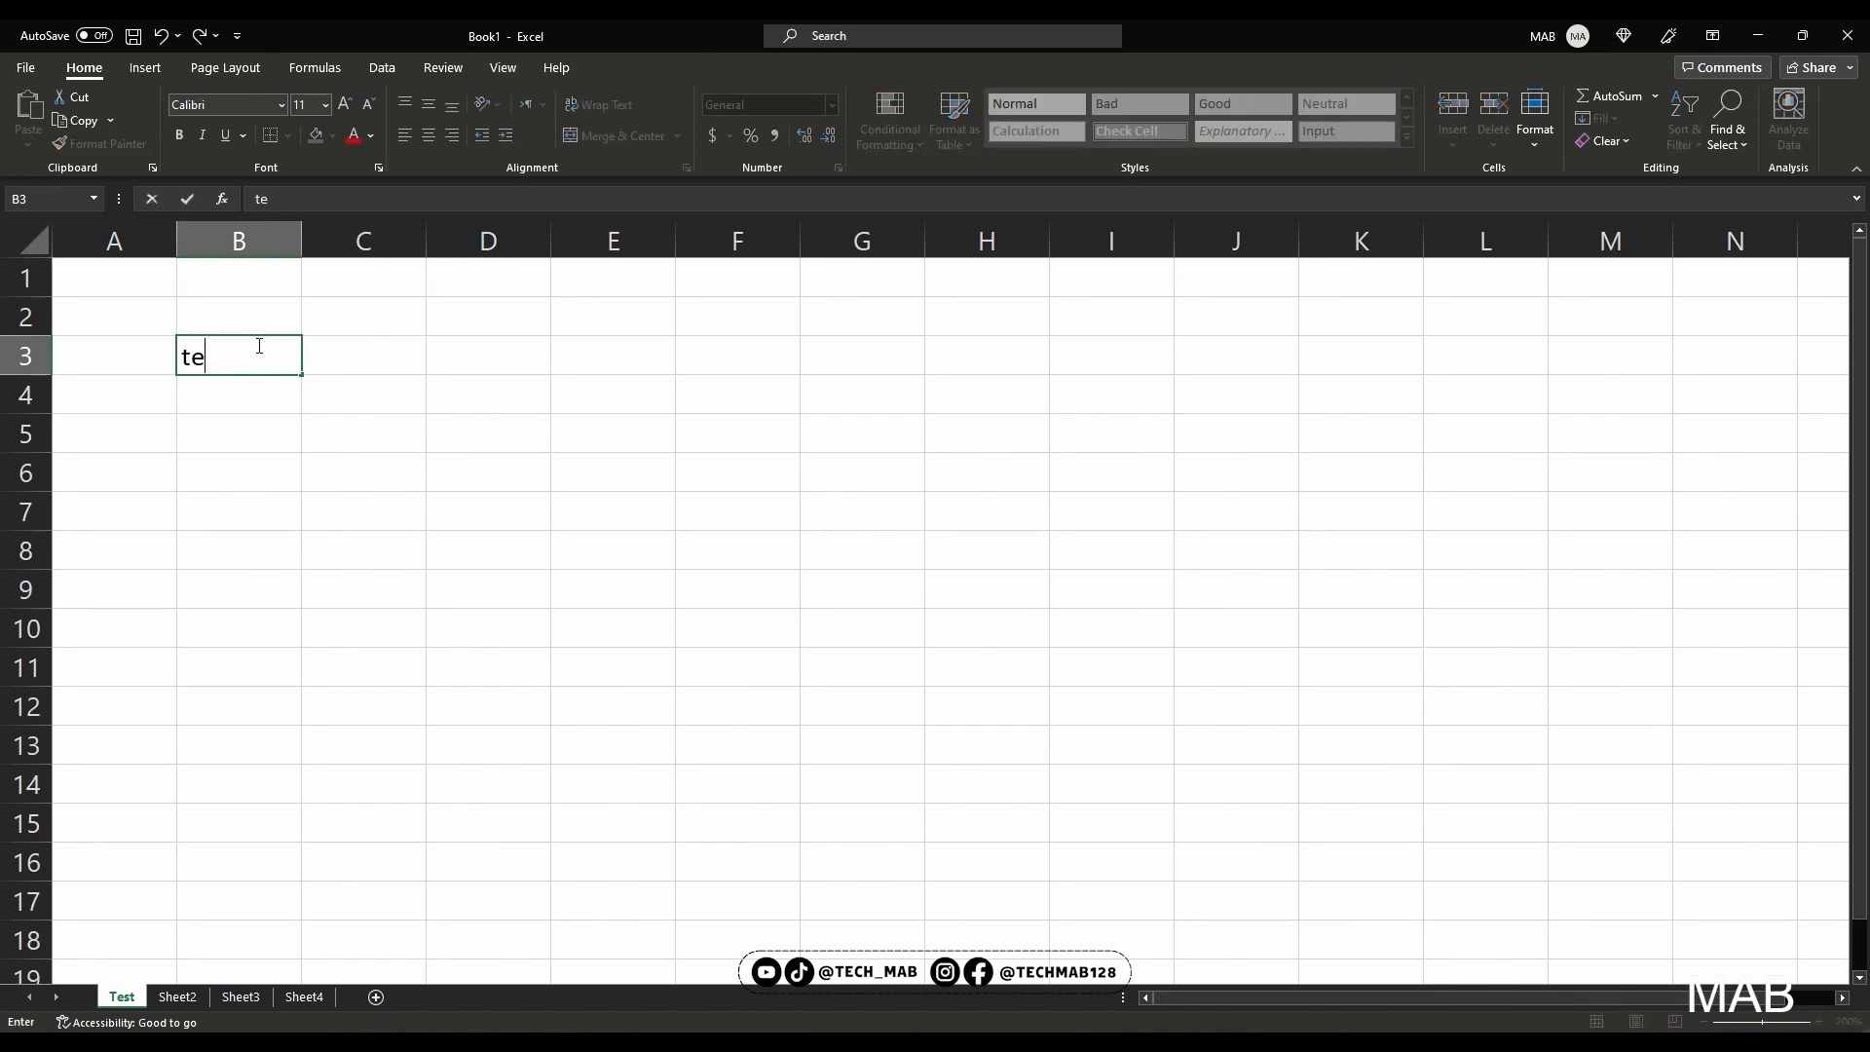
{"action": "type", "text": "st"}
{"action": "key", "text": "Return"}
Replace the content of cell B3 with cell, and edit the text so that it reads cells
{"action": "left_click", "coordinate": [258, 345]}
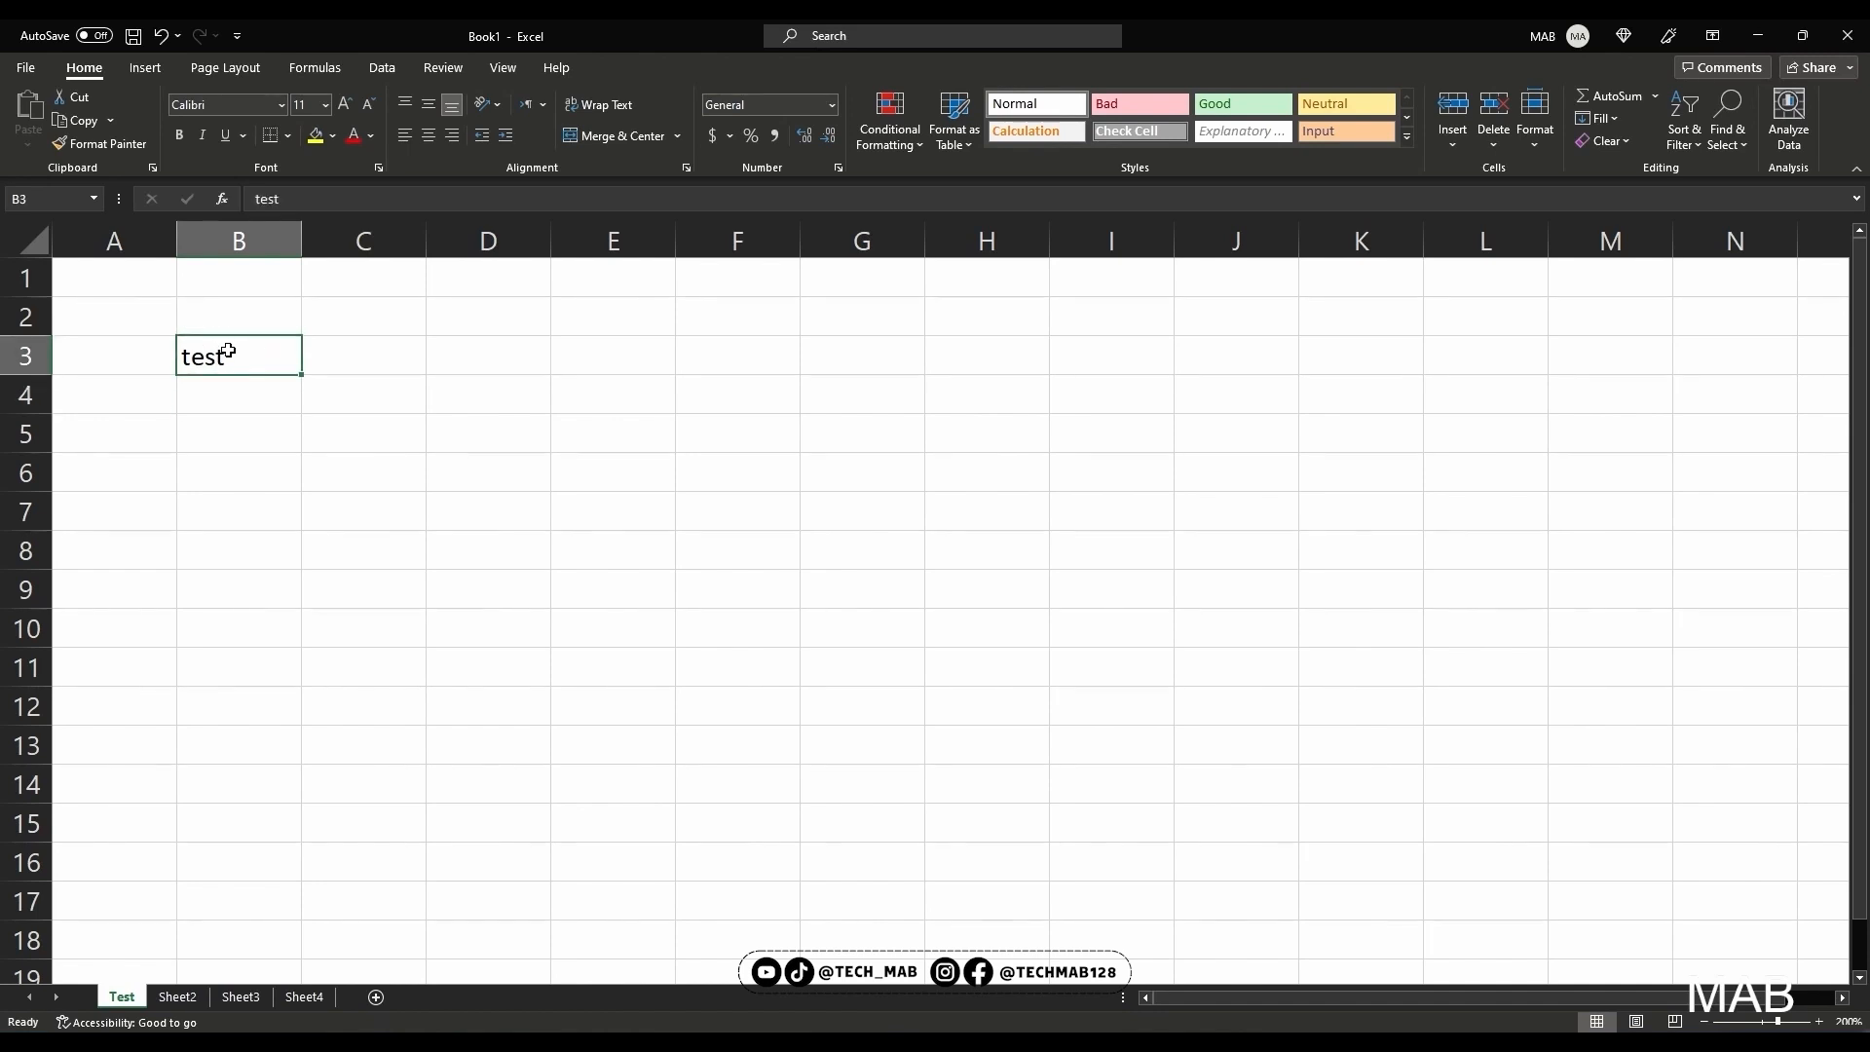
{"action": "type", "text": "cell"}
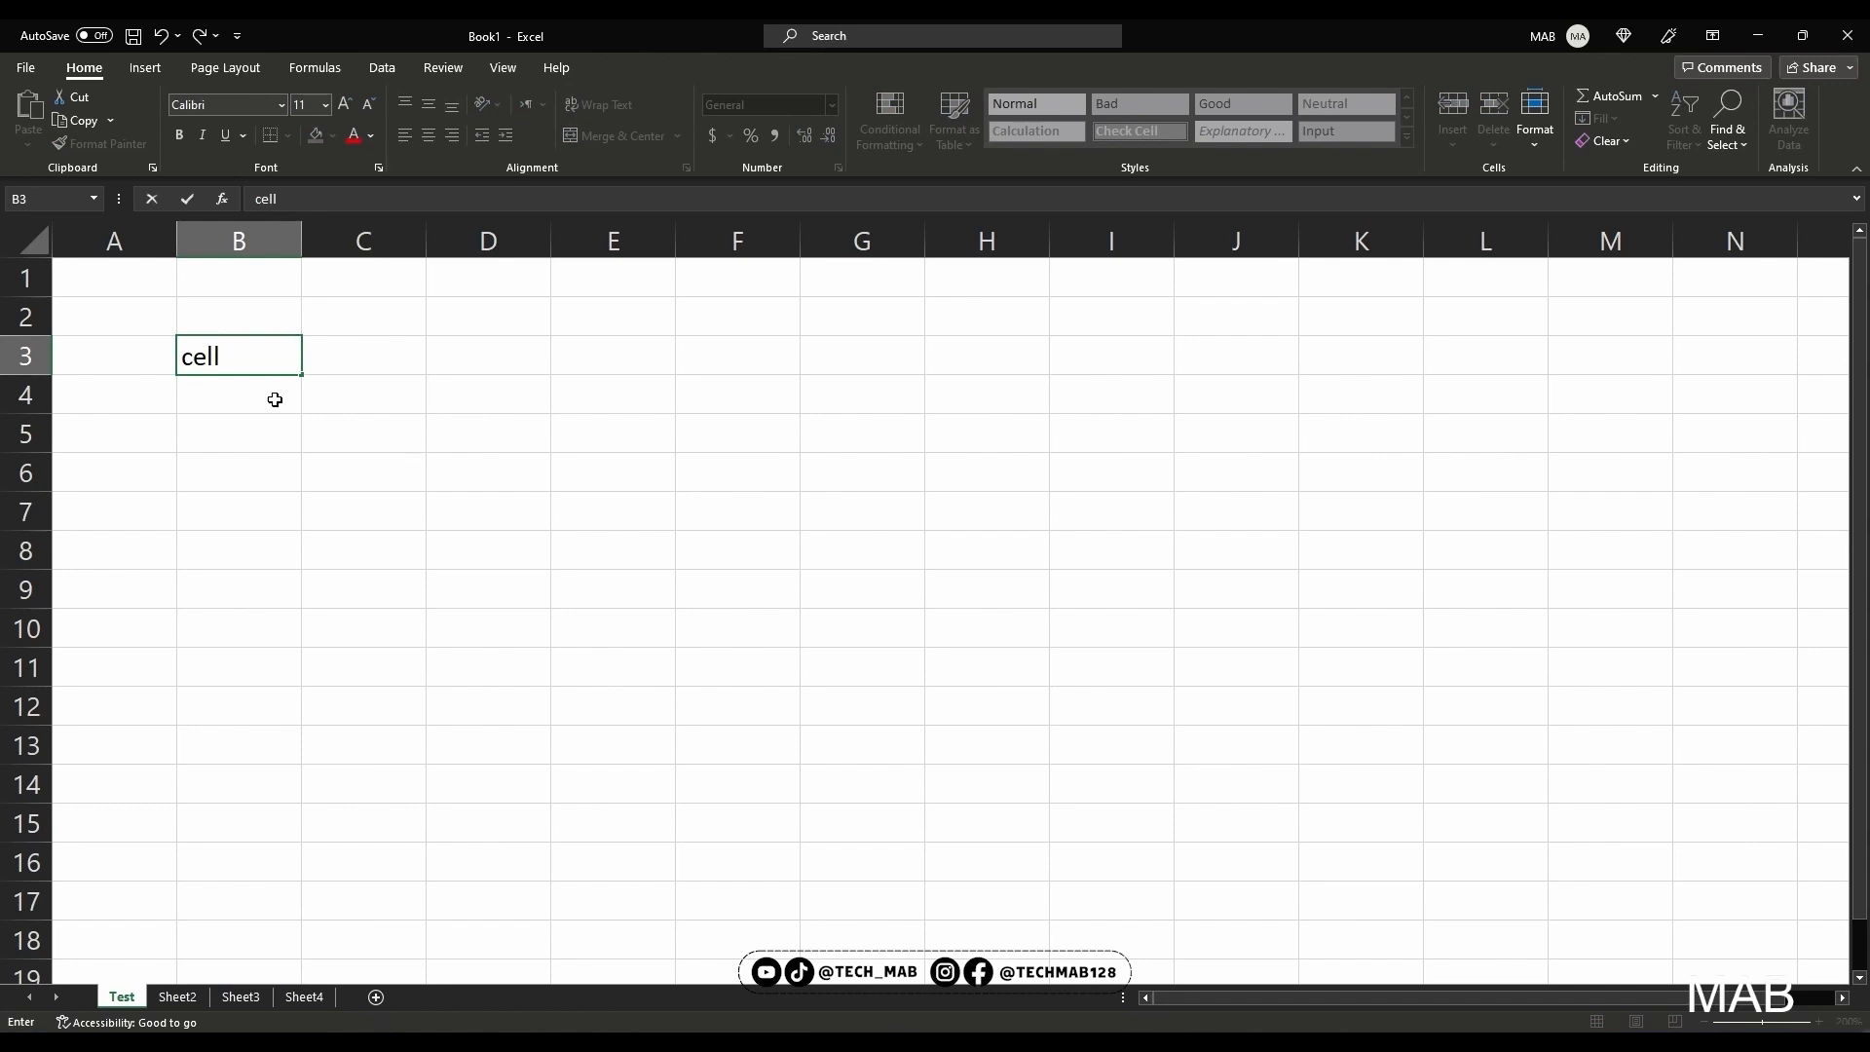
{"action": "key", "text": "Return"}
{"action": "double_click", "coordinate": [239, 356]}
{"action": "type", "text": "s"}
{"action": "key", "text": "Return"}
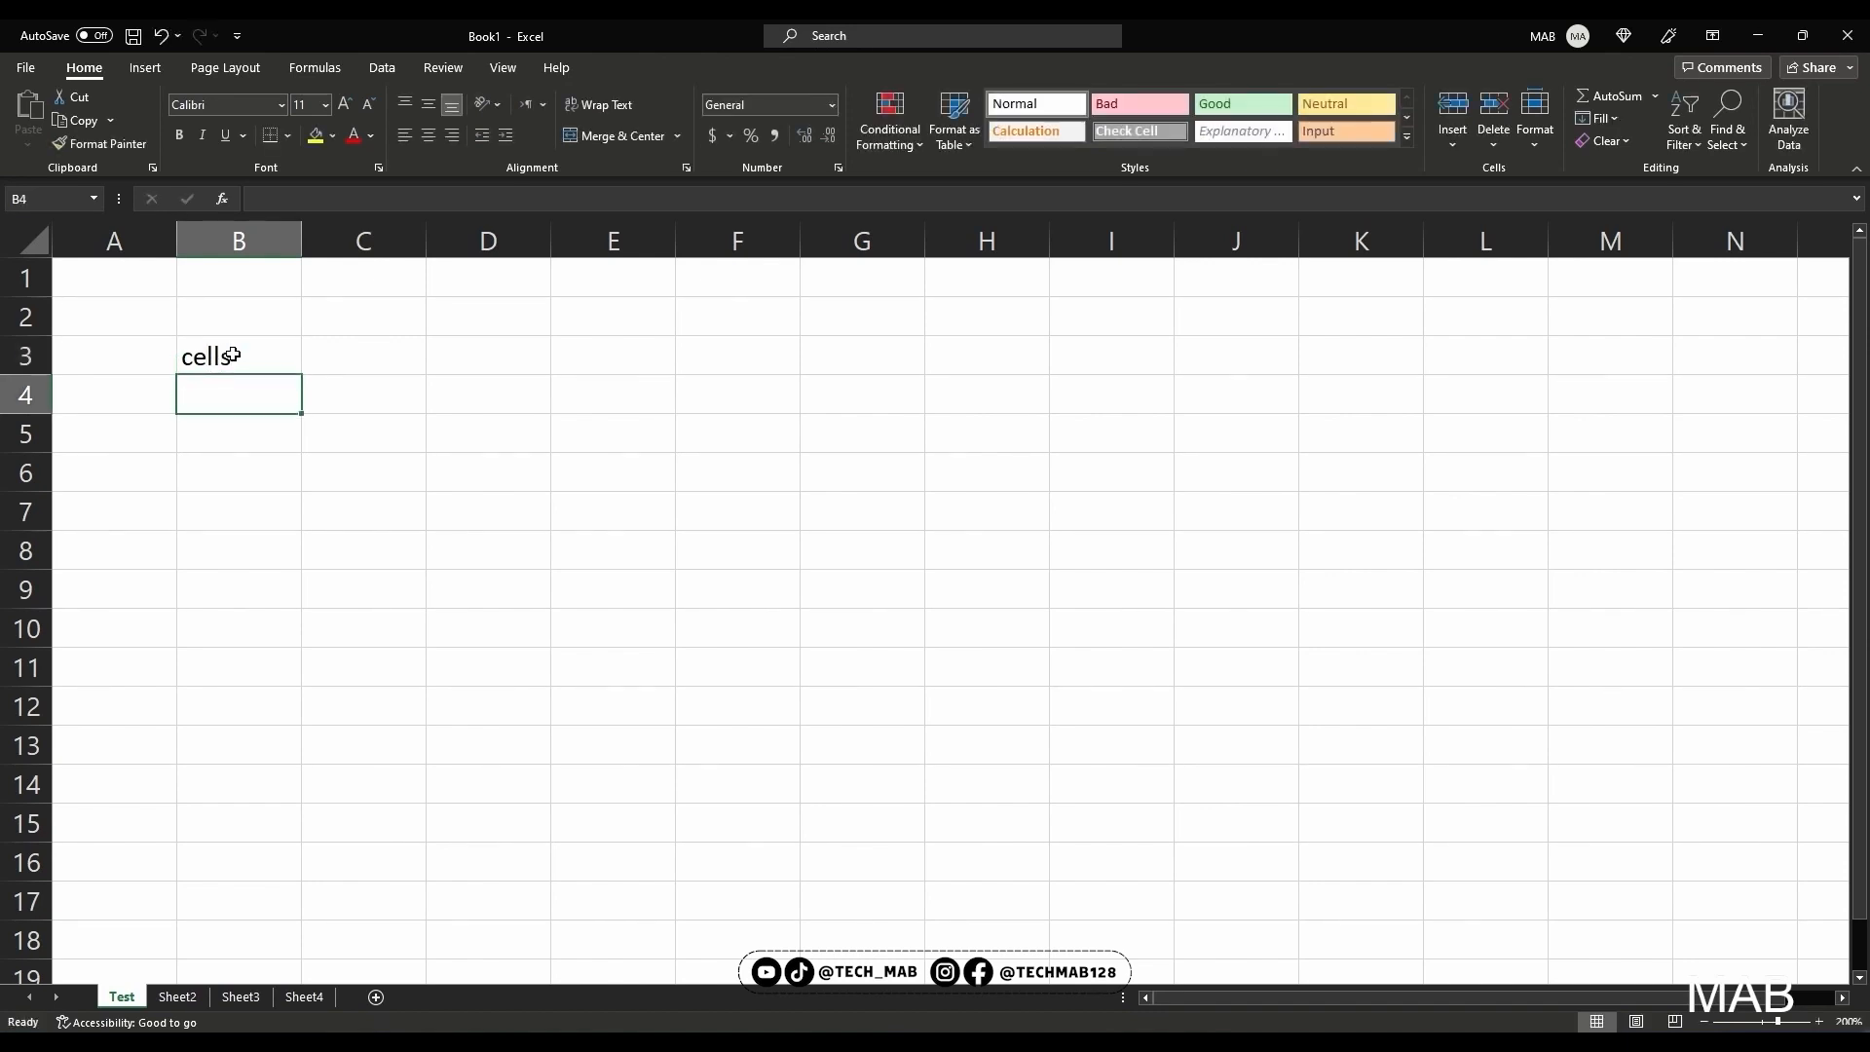
Widen column B, and auto-fit its width to the text in cell B3
{"action": "left_click", "coordinate": [239, 357]}
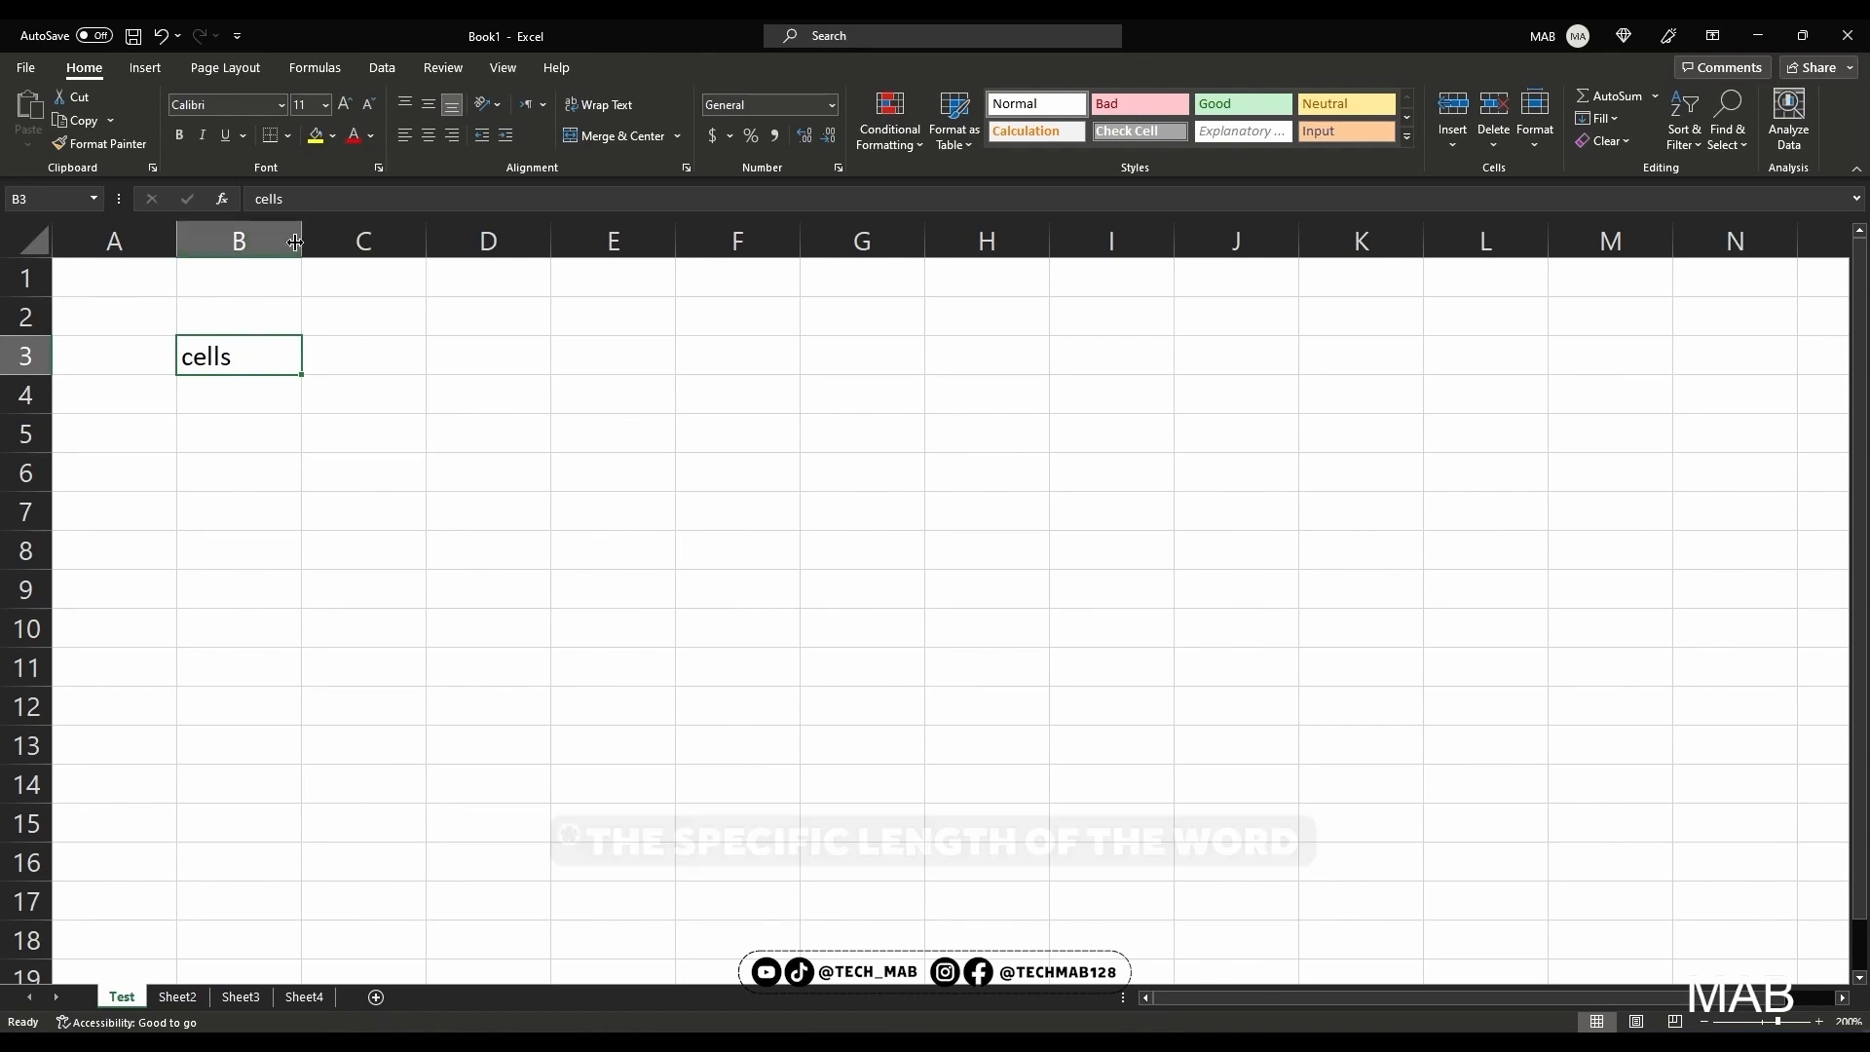
{"action": "left_click_drag", "start_coordinate": [301, 240], "coordinate": [348, 256]}
{"action": "double_click", "coordinate": [203, 239]}
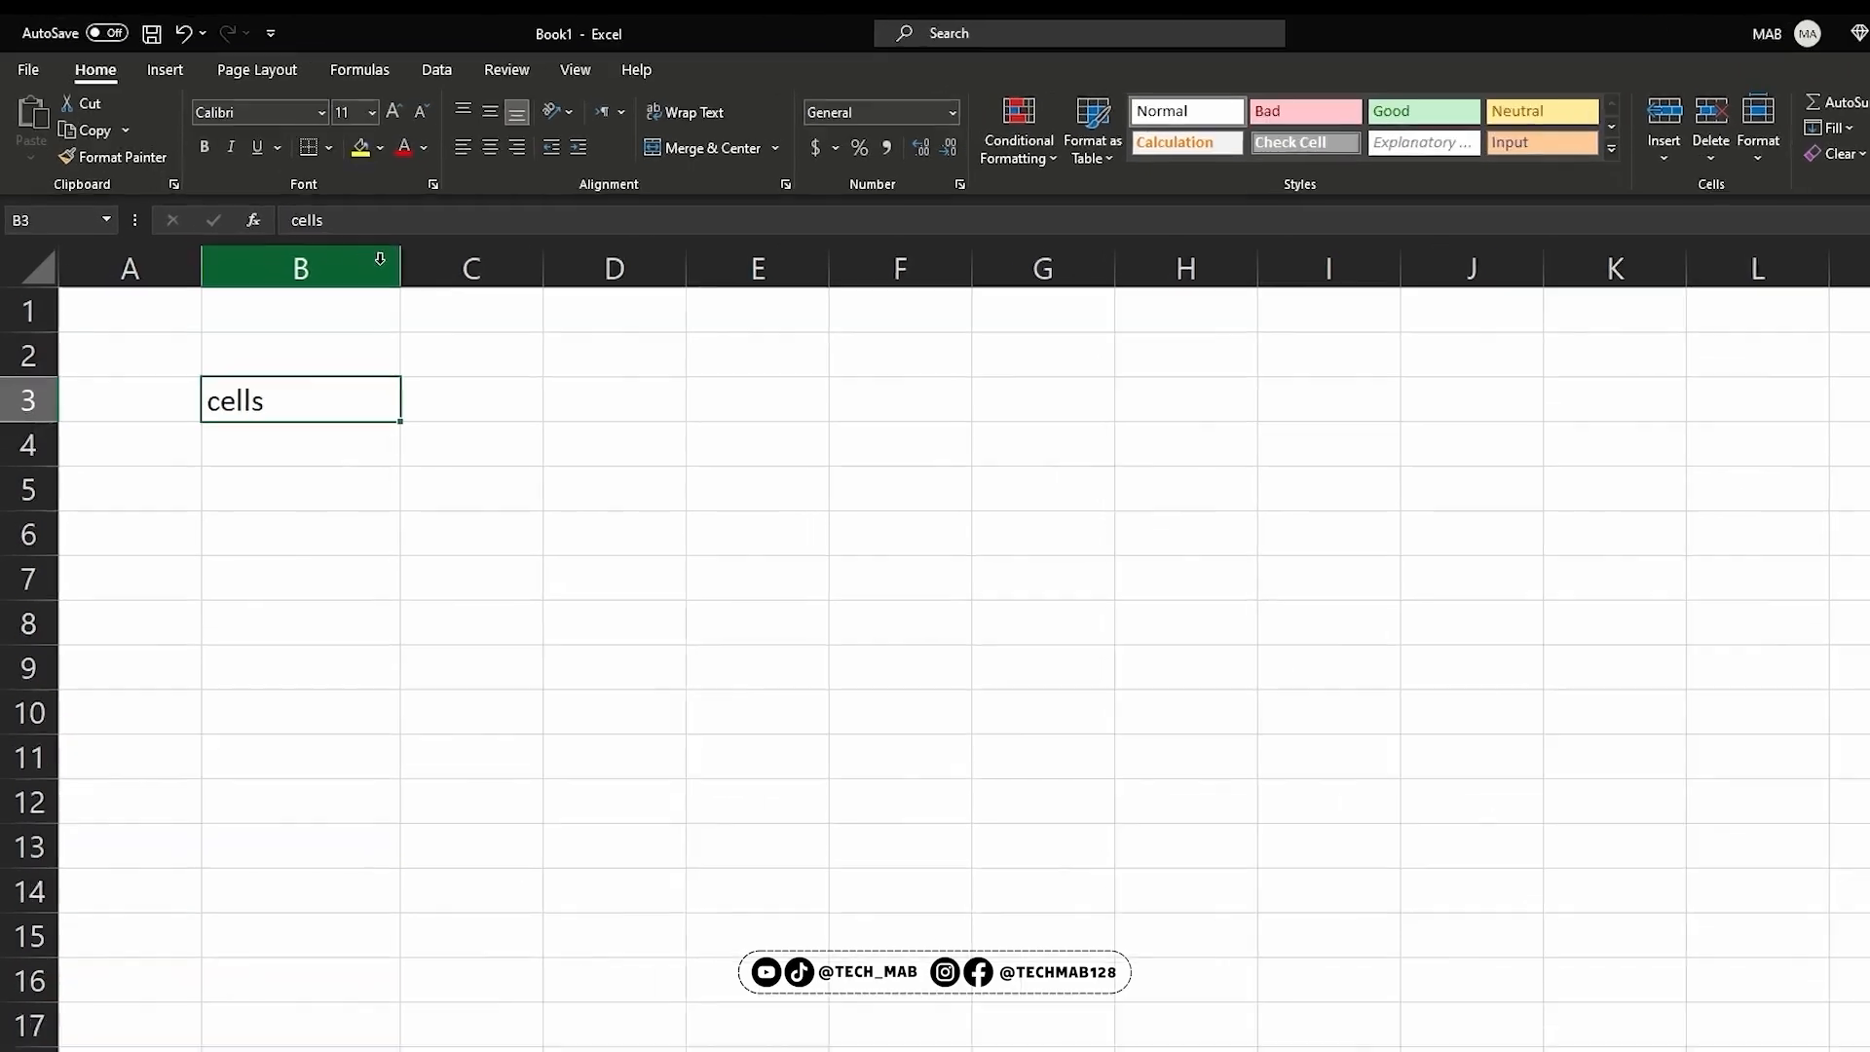
{"action": "left_click", "coordinate": [306, 231]}
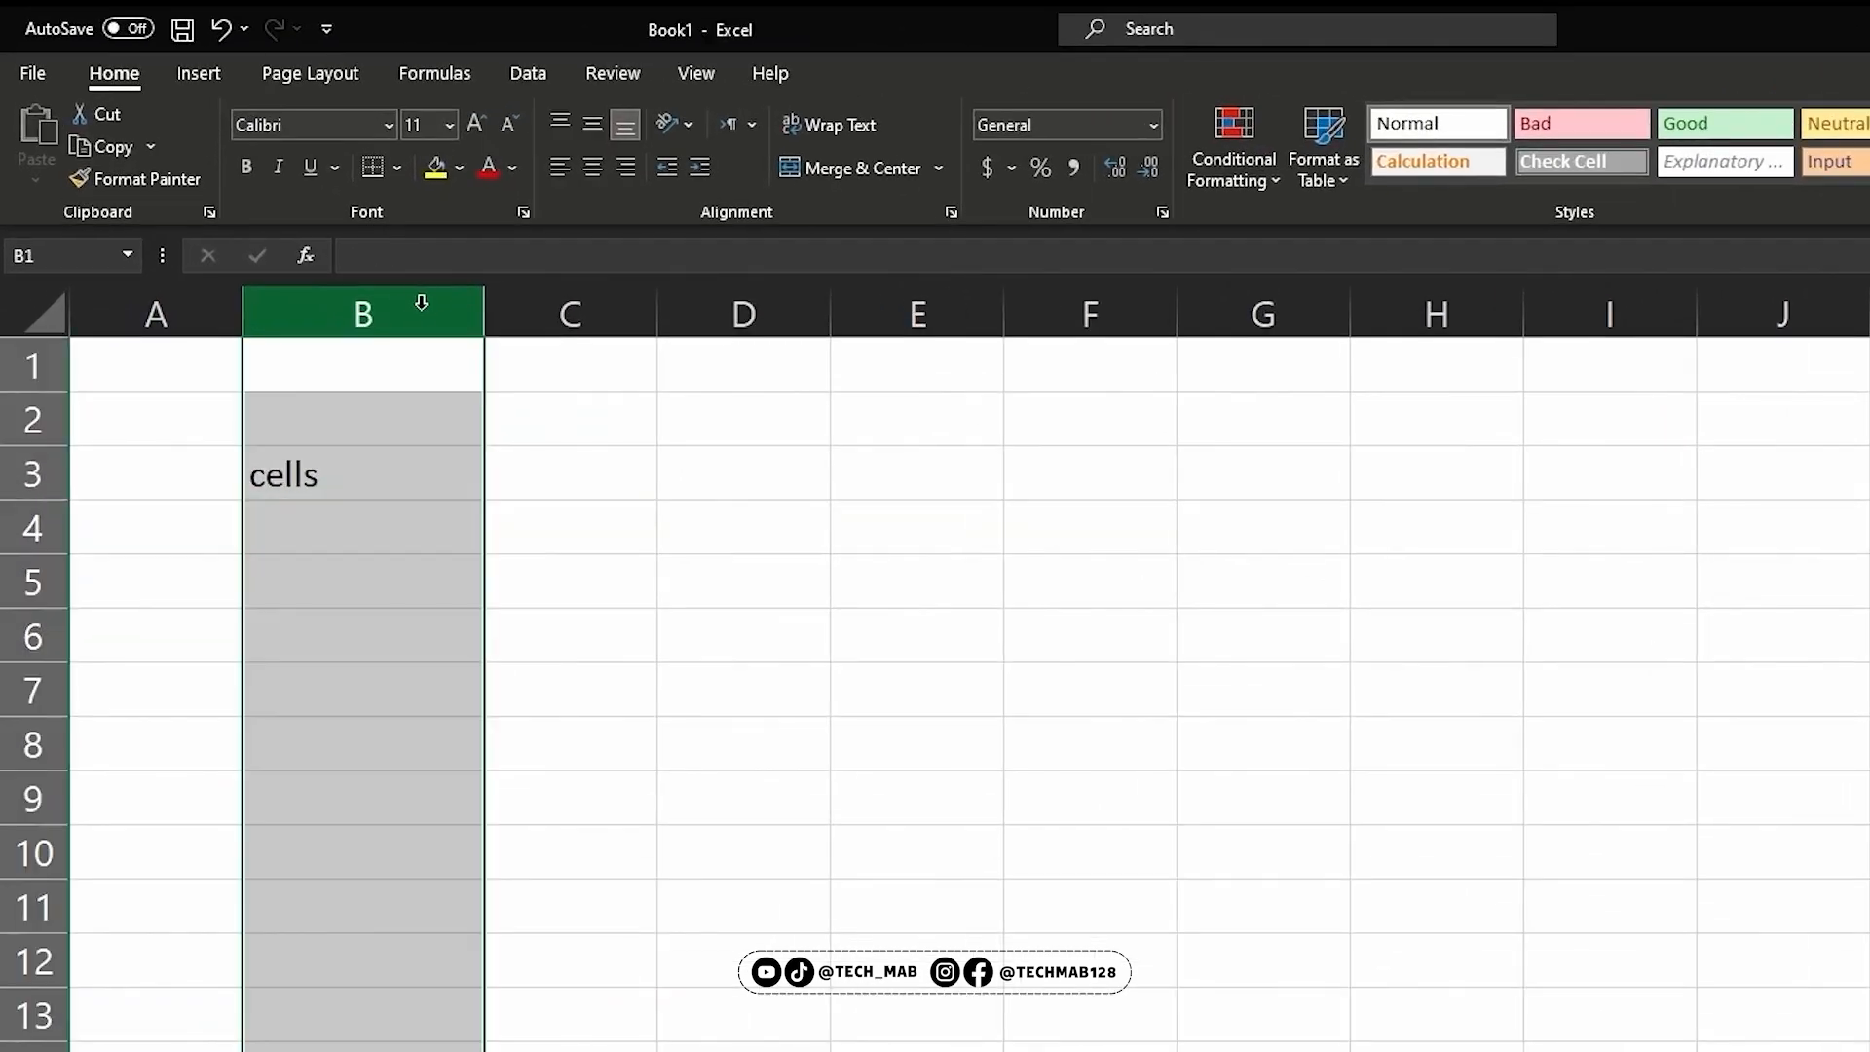
{"action": "double_click", "coordinate": [479, 306]}
{"action": "left_click", "coordinate": [307, 502]}
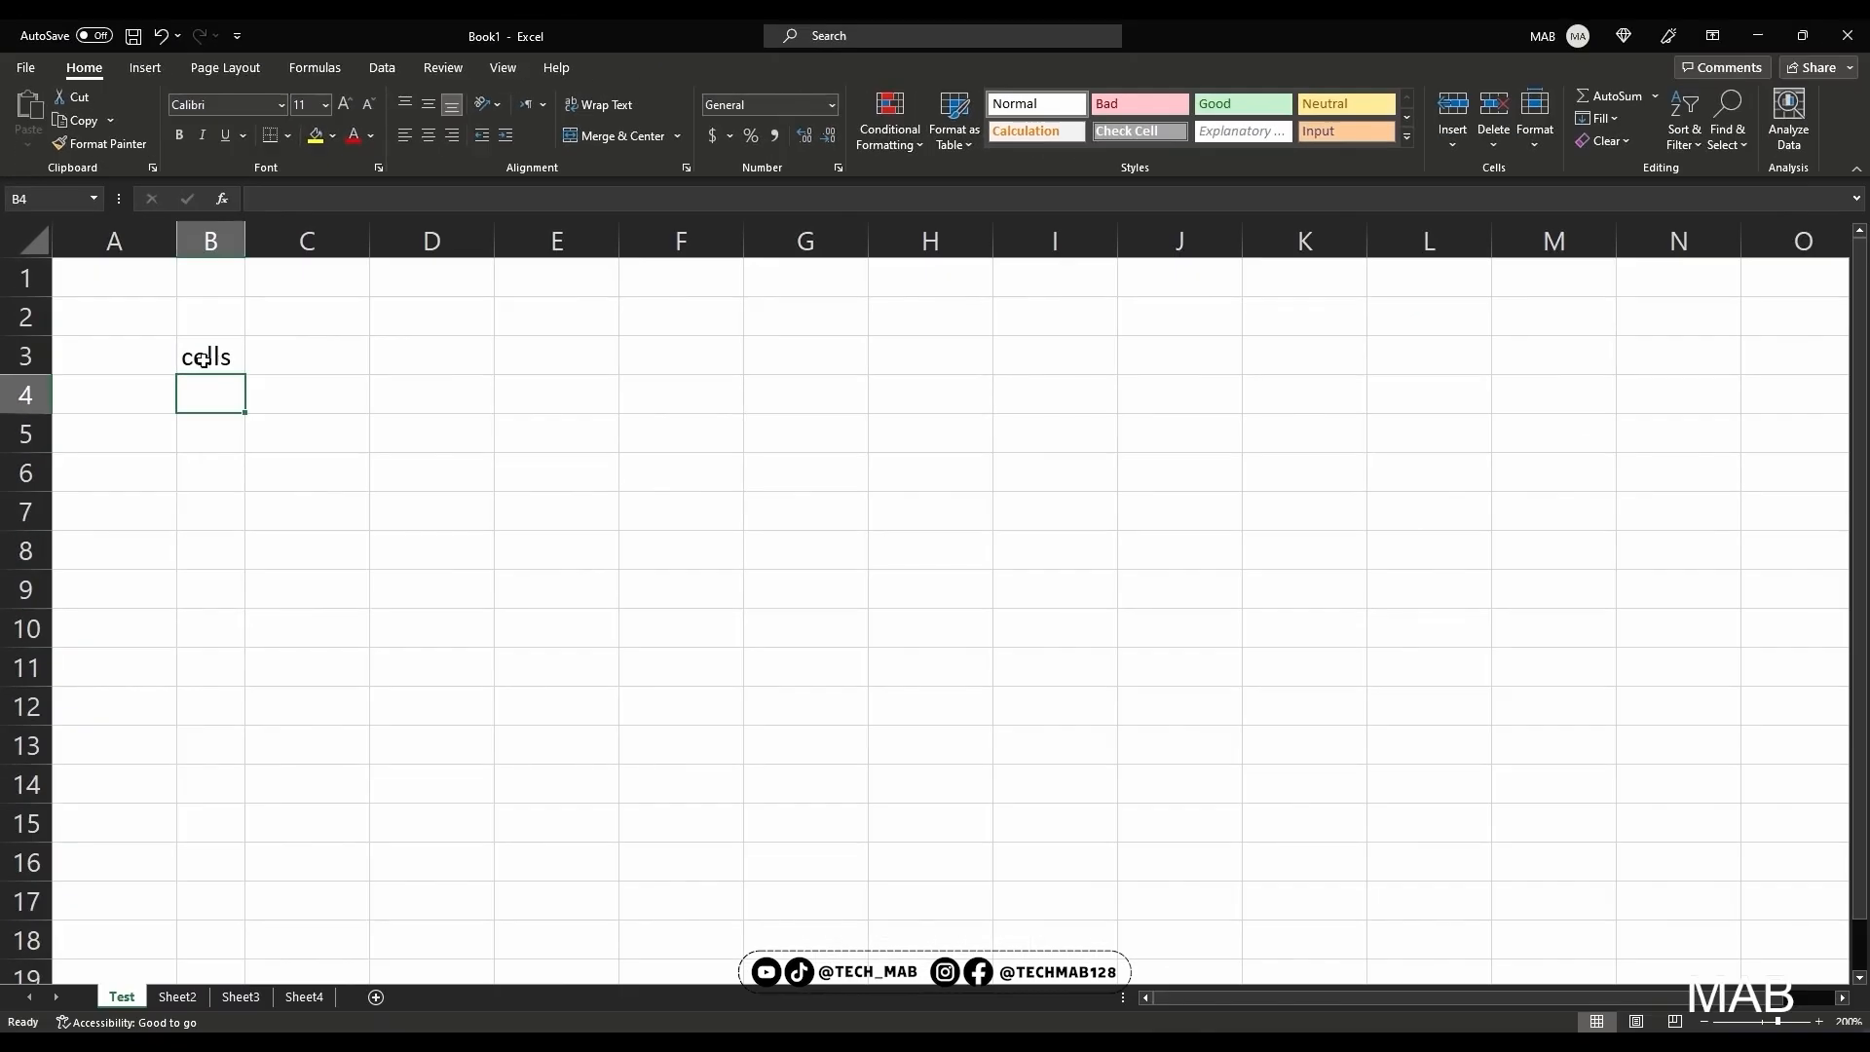
Increase the height of row 3 and auto-fit it back to its content
{"action": "left_click", "coordinate": [216, 355]}
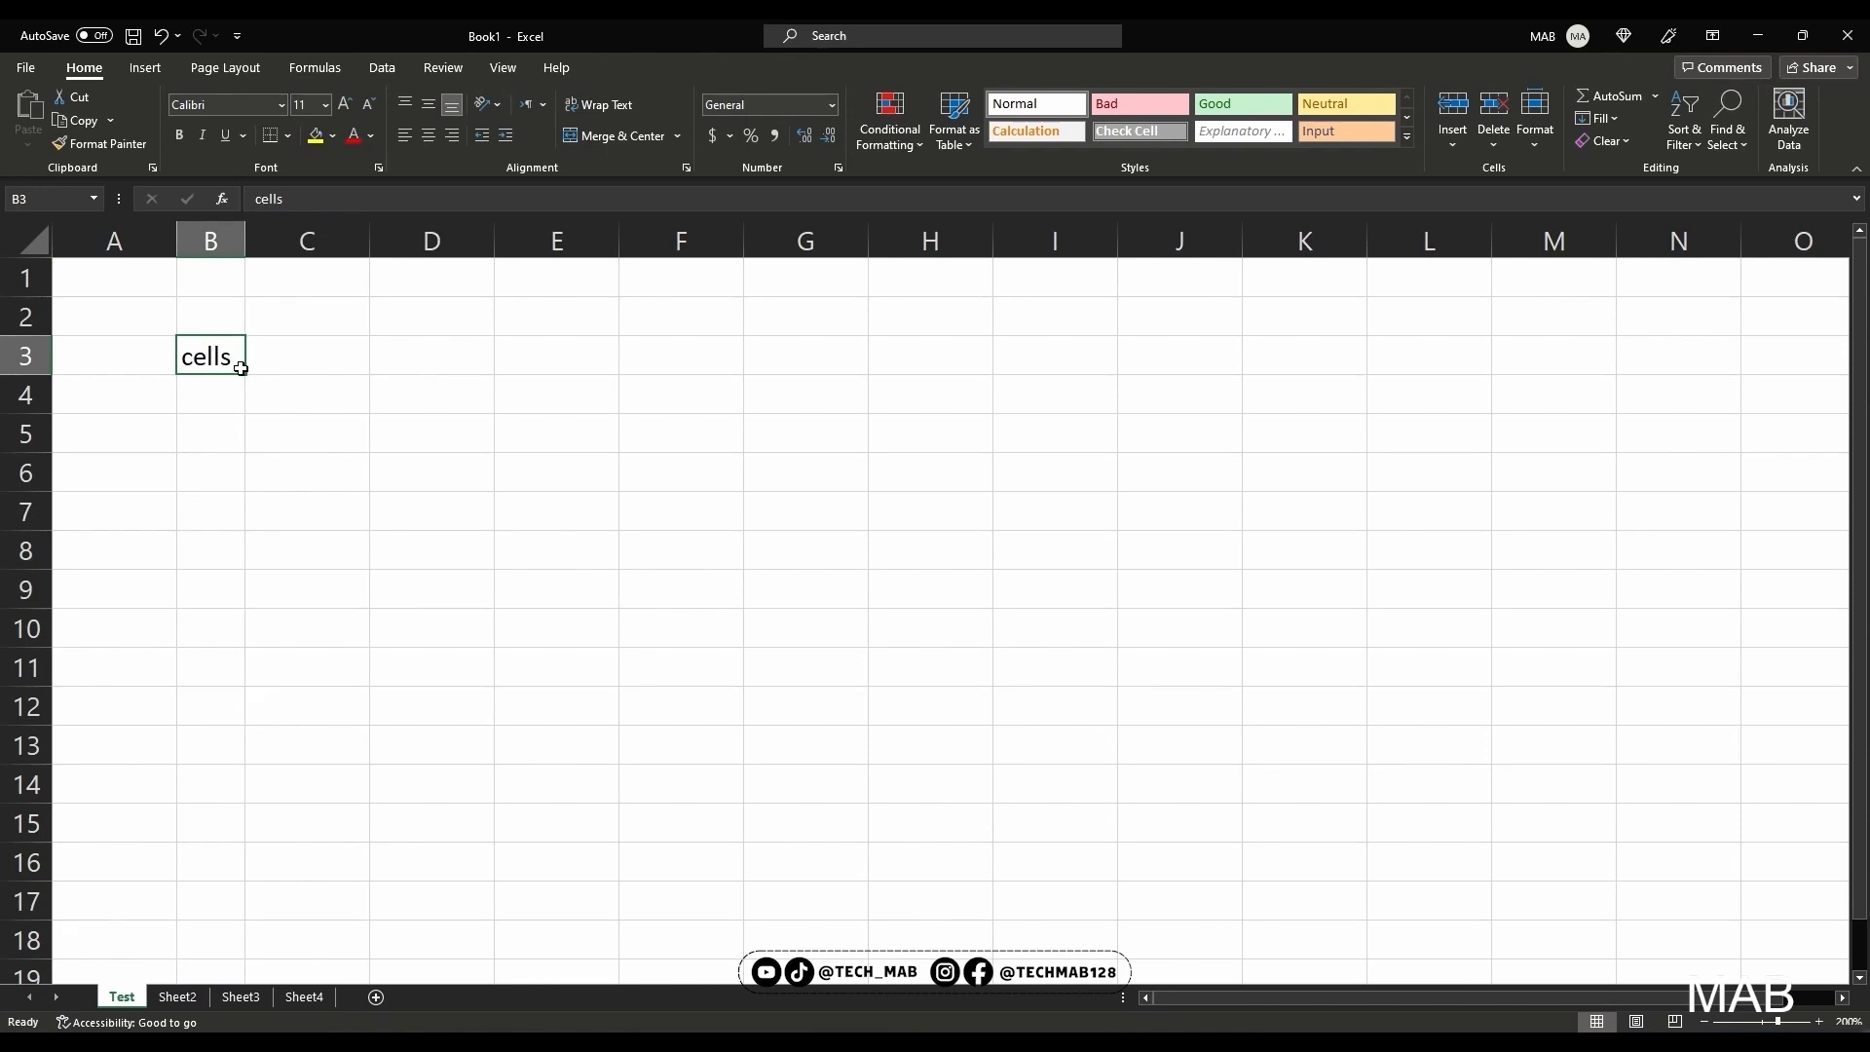
{"action": "left_click_drag", "start_coordinate": [26, 374], "coordinate": [43, 507]}
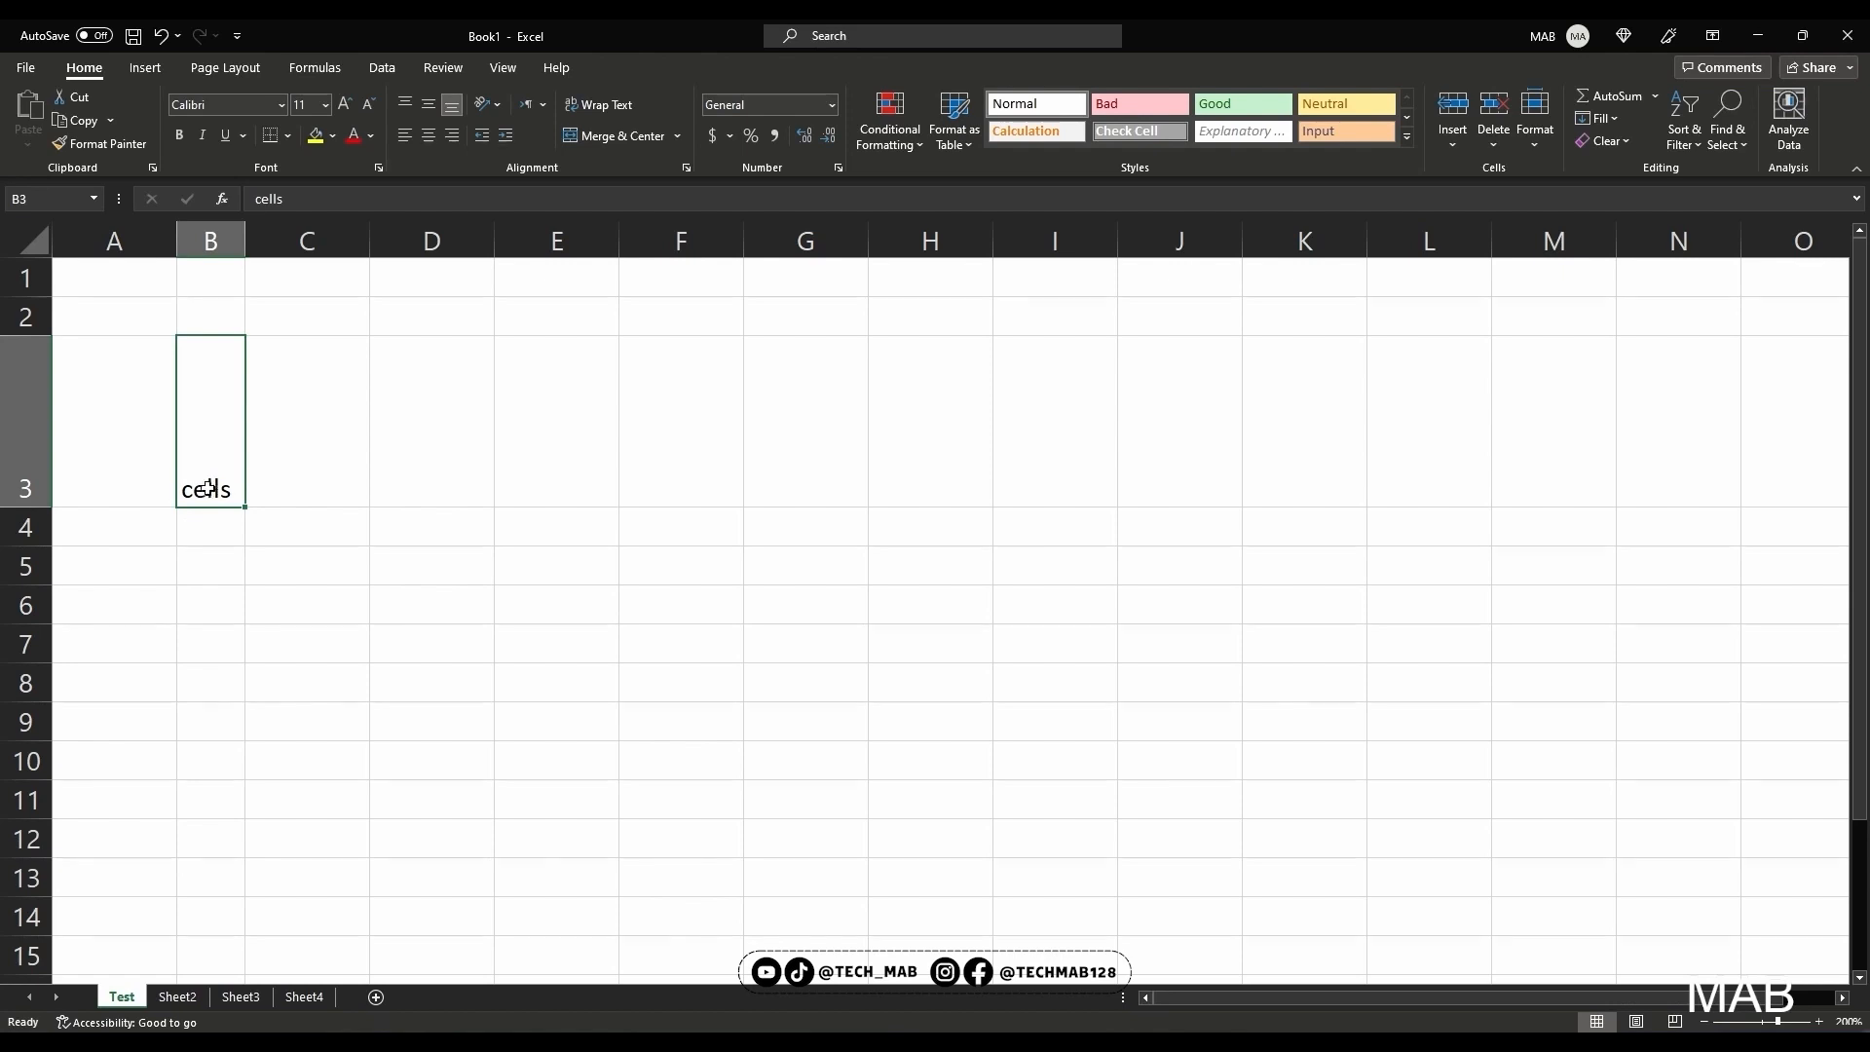
{"action": "double_click", "coordinate": [24, 507]}
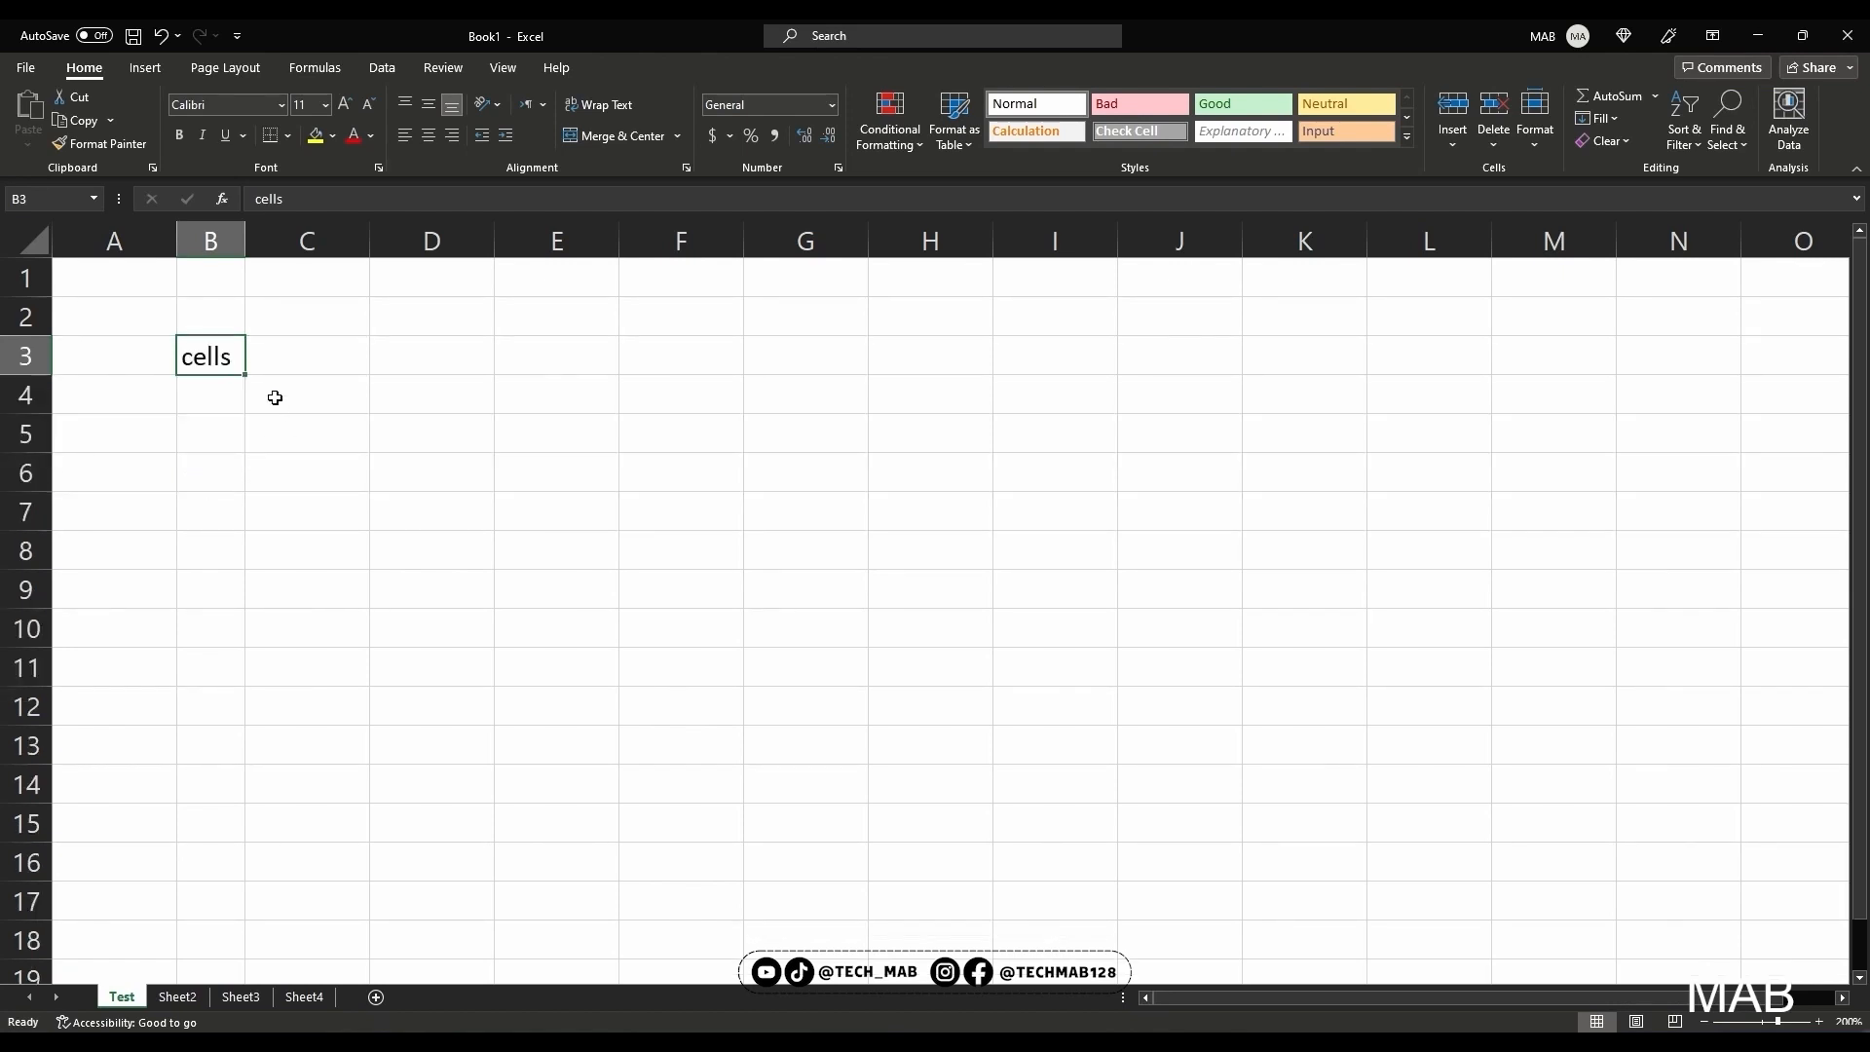
Format the text in cell B3 in red at font size 36, and auto-fit column B to it
{"action": "left_click", "coordinate": [345, 104]}
{"action": "left_click", "coordinate": [345, 104]}
{"action": "left_click", "coordinate": [345, 104]}
{"action": "left_click", "coordinate": [344, 104]}
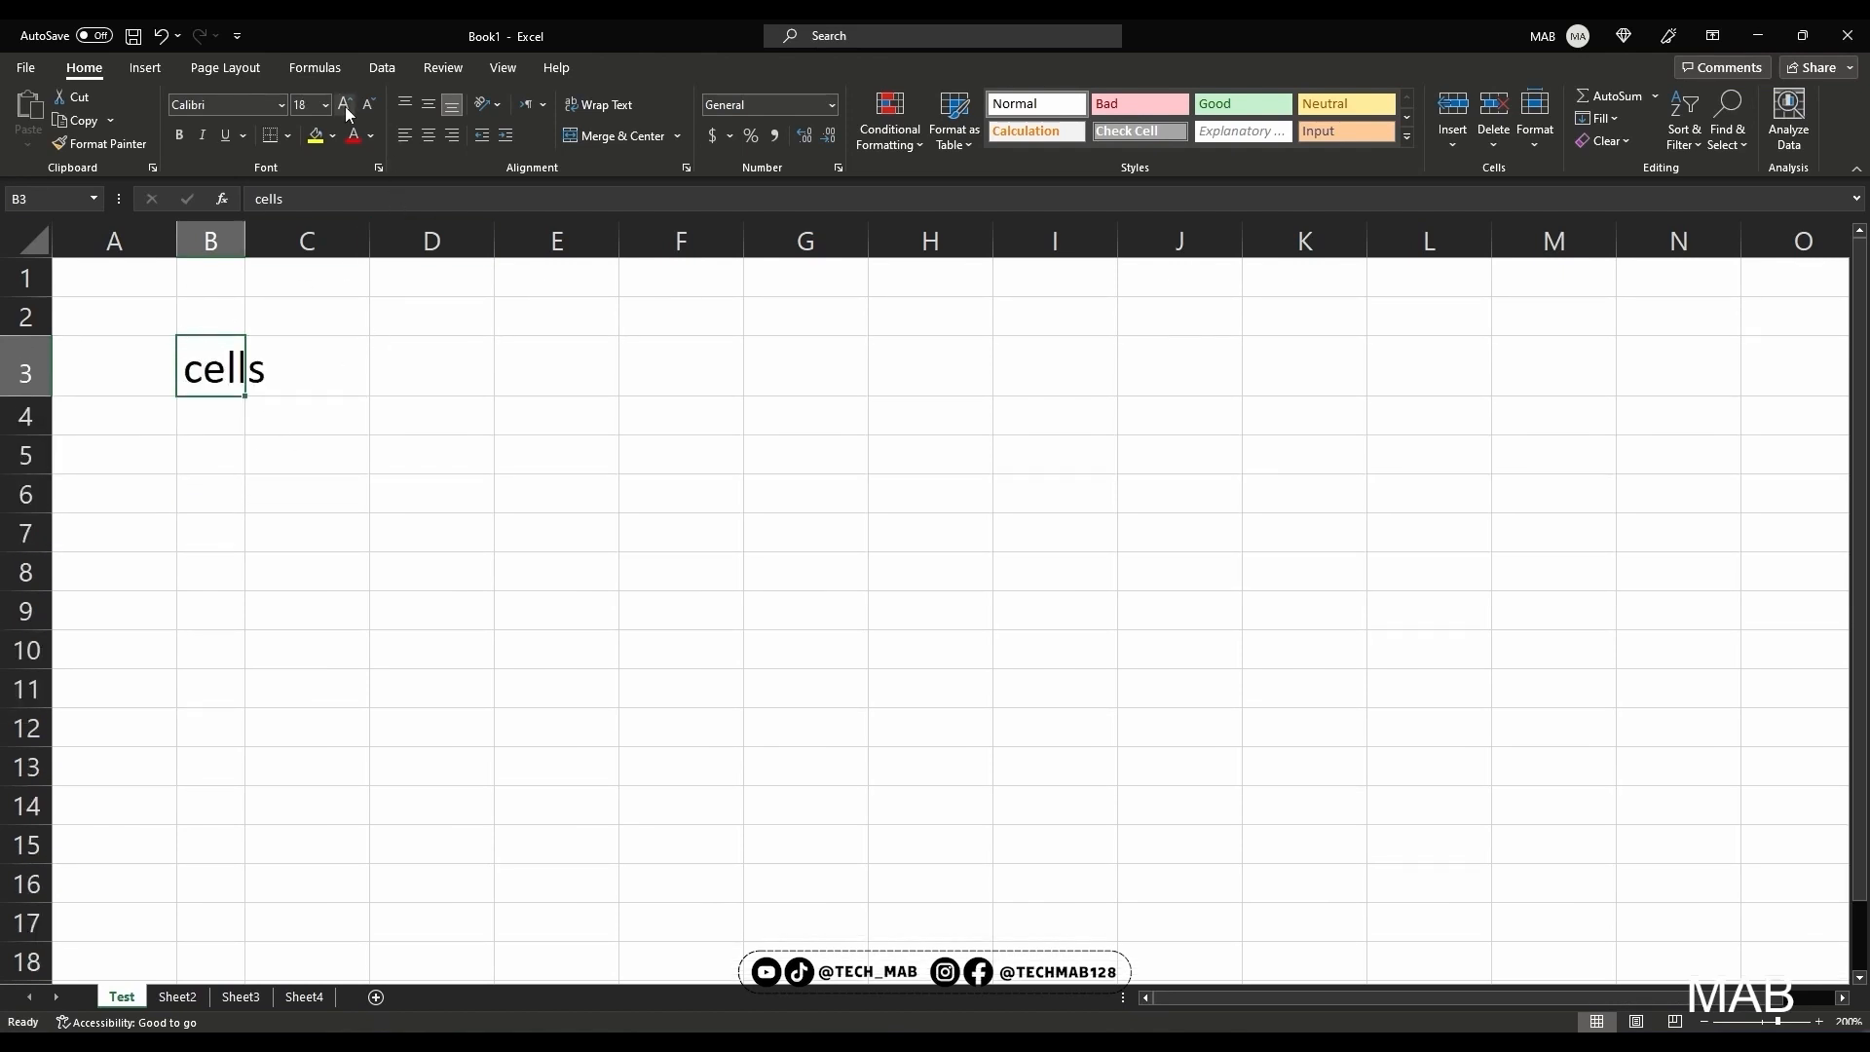
{"action": "left_click", "coordinate": [346, 104]}
{"action": "left_click", "coordinate": [347, 104]}
{"action": "left_click", "coordinate": [347, 105]}
{"action": "left_click", "coordinate": [347, 105]}
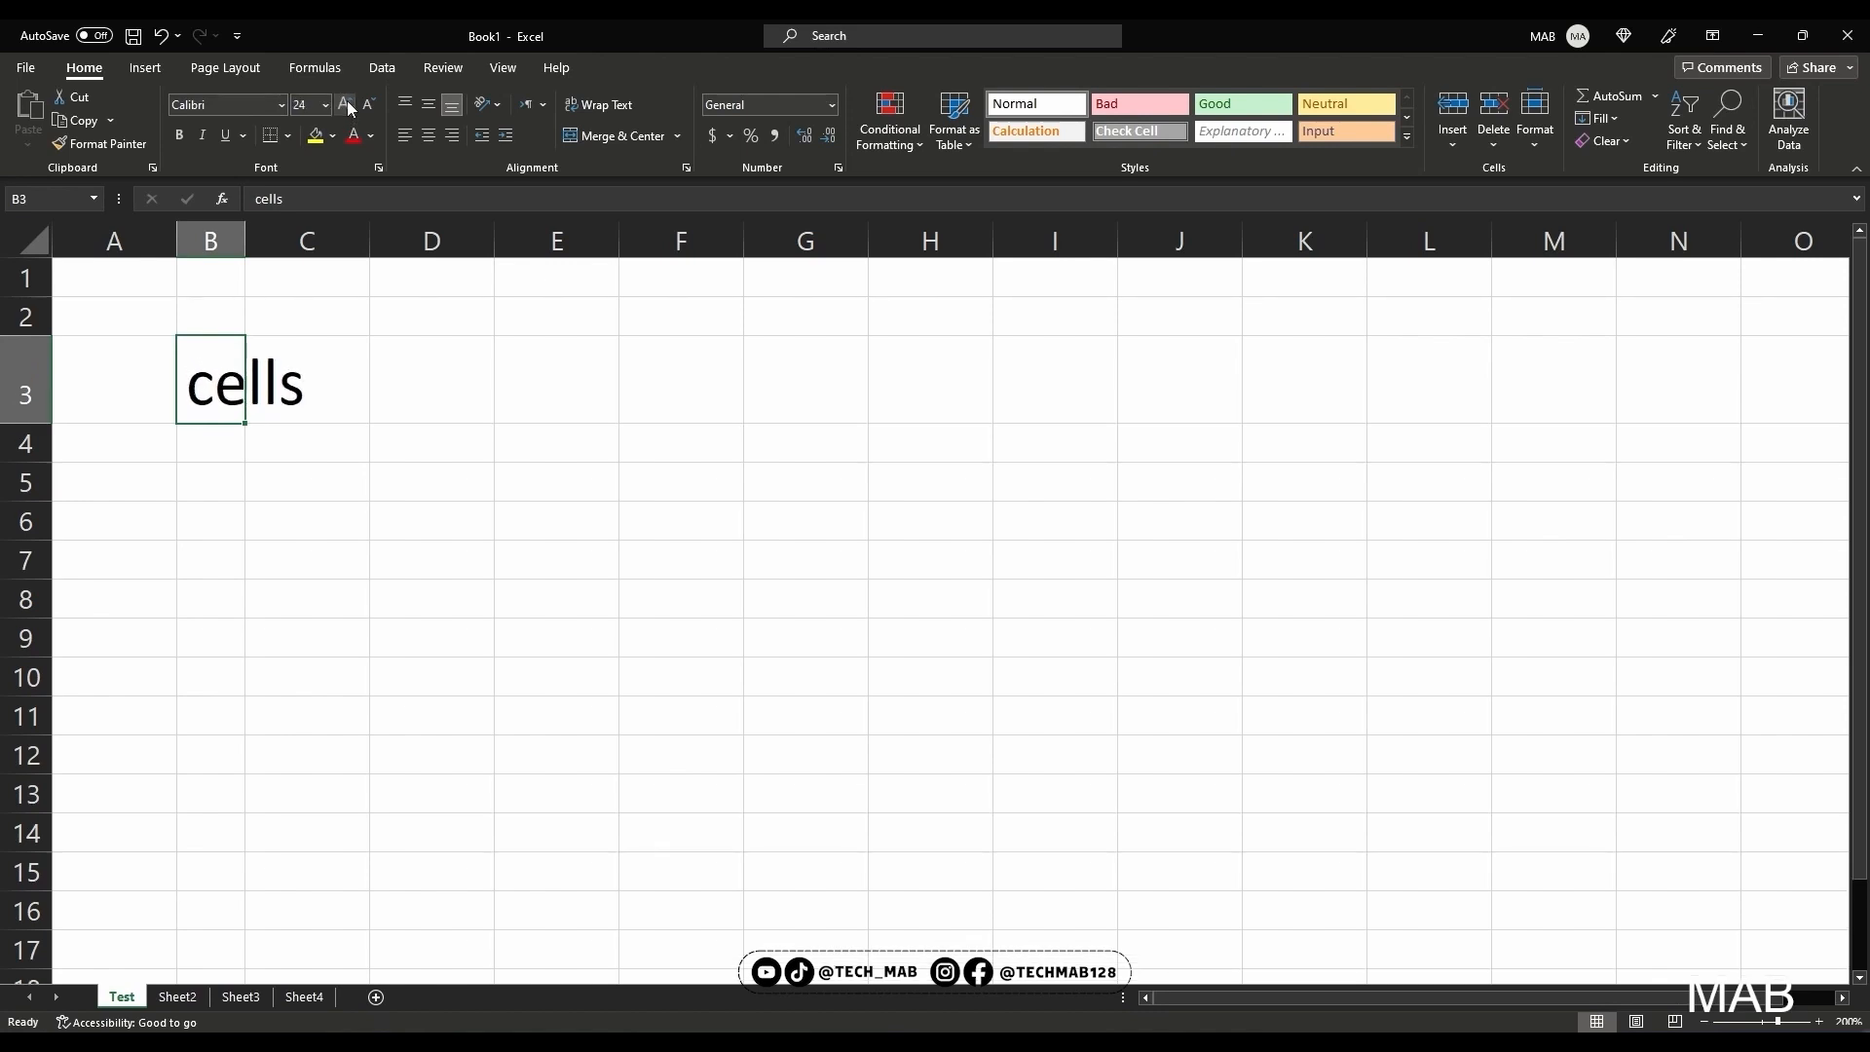
{"action": "left_click", "coordinate": [346, 104]}
{"action": "left_click", "coordinate": [347, 104]}
{"action": "left_click", "coordinate": [346, 105]}
{"action": "left_click", "coordinate": [369, 104]}
{"action": "left_click", "coordinate": [368, 104]}
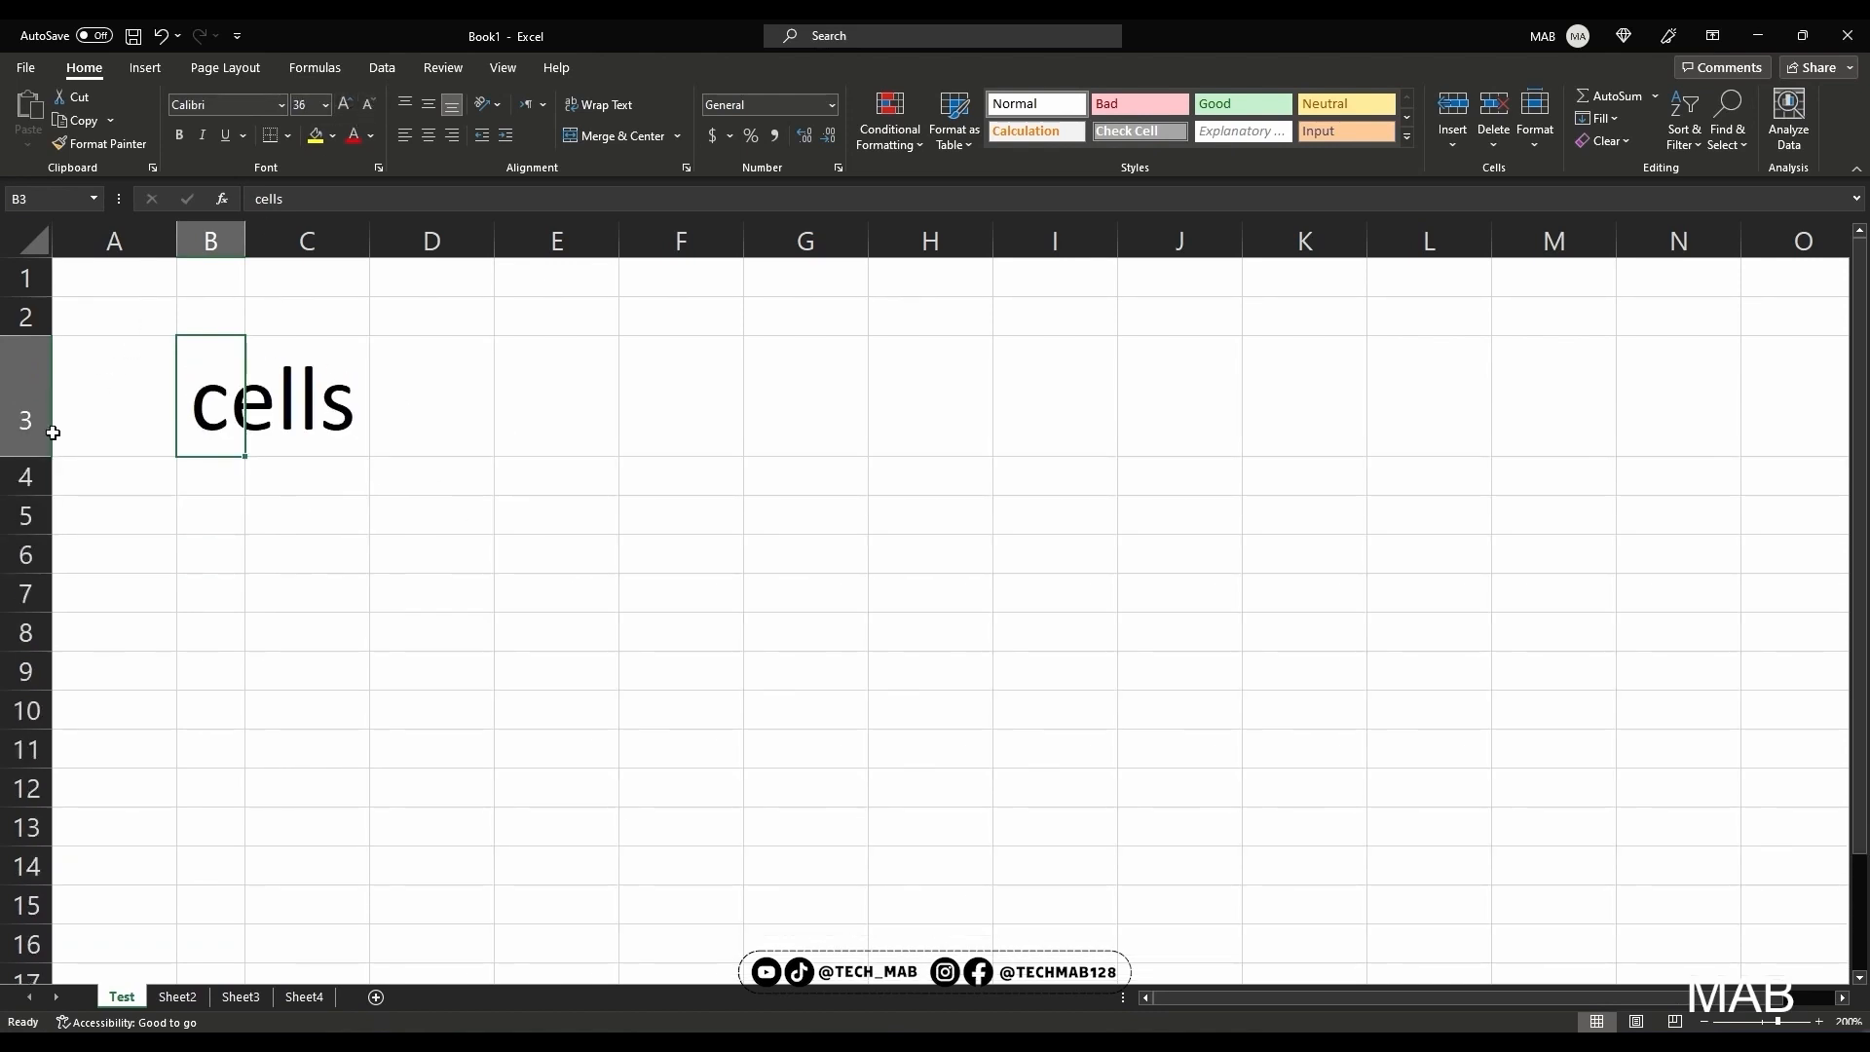
{"action": "double_click", "coordinate": [245, 238]}
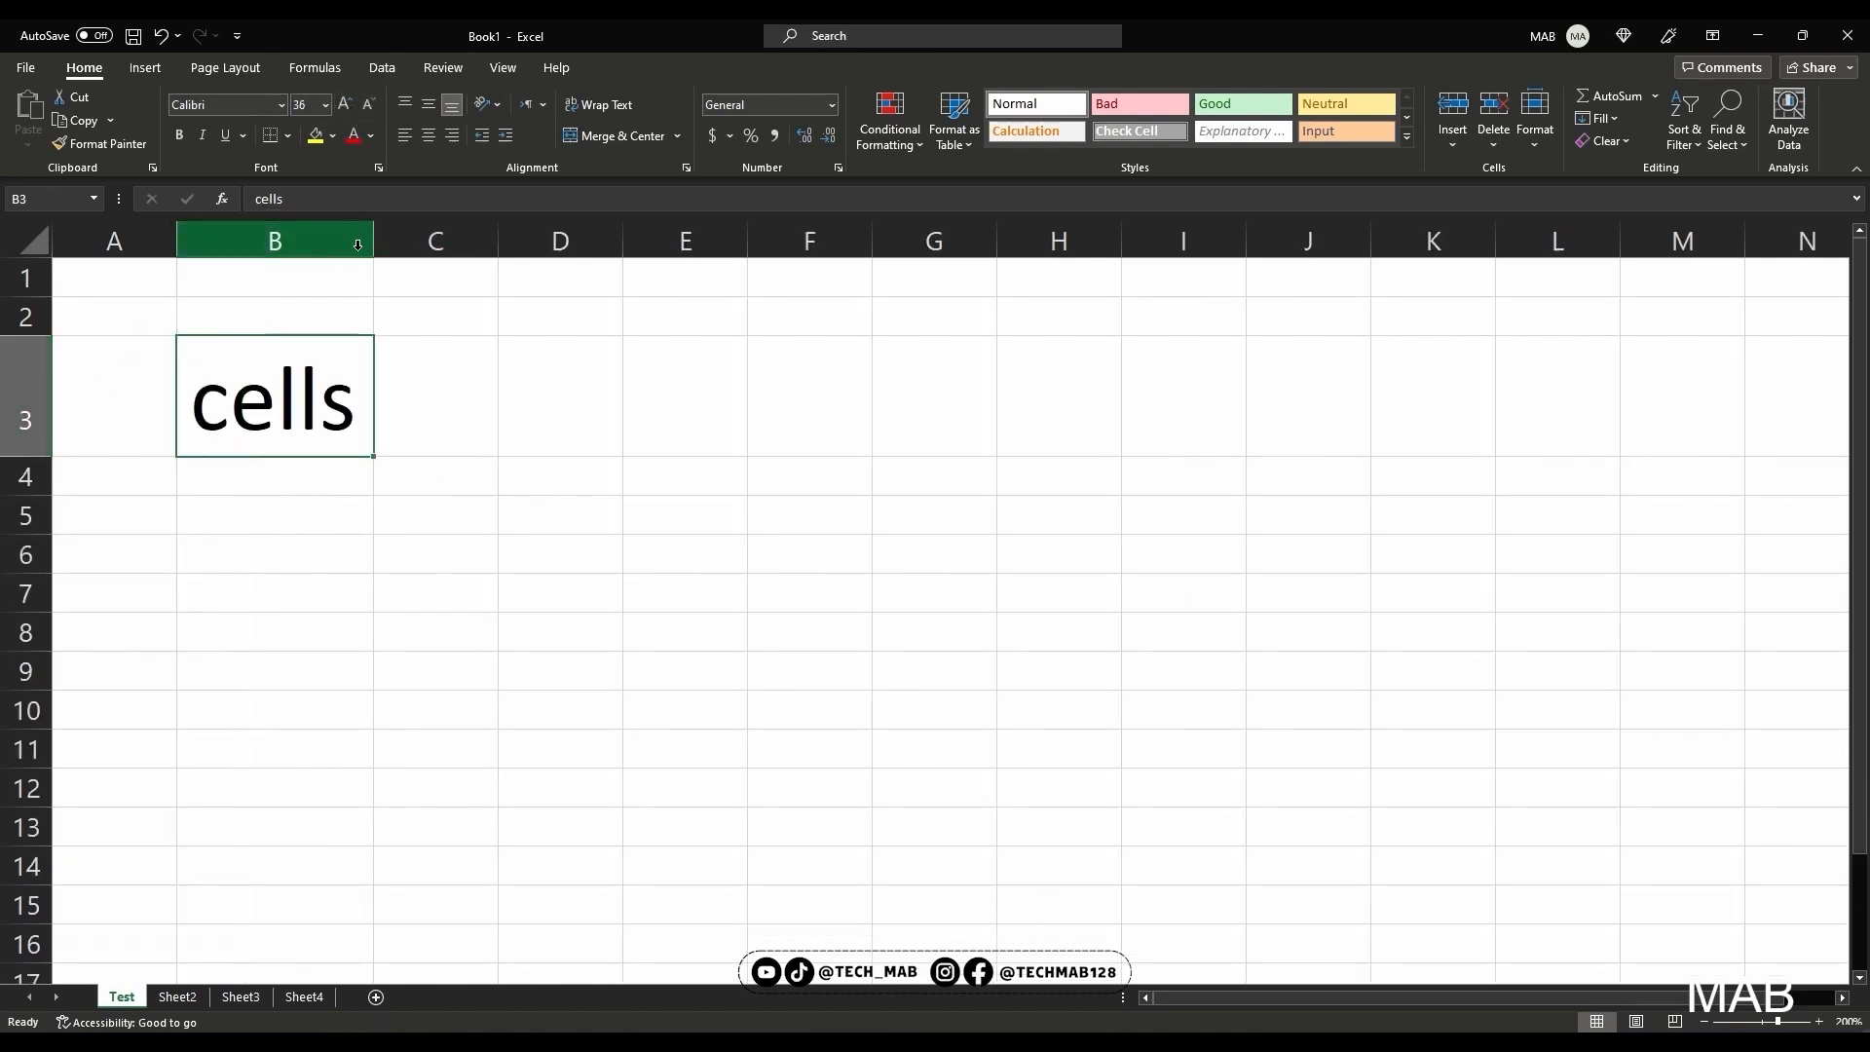
{"action": "left_click", "coordinate": [353, 136]}
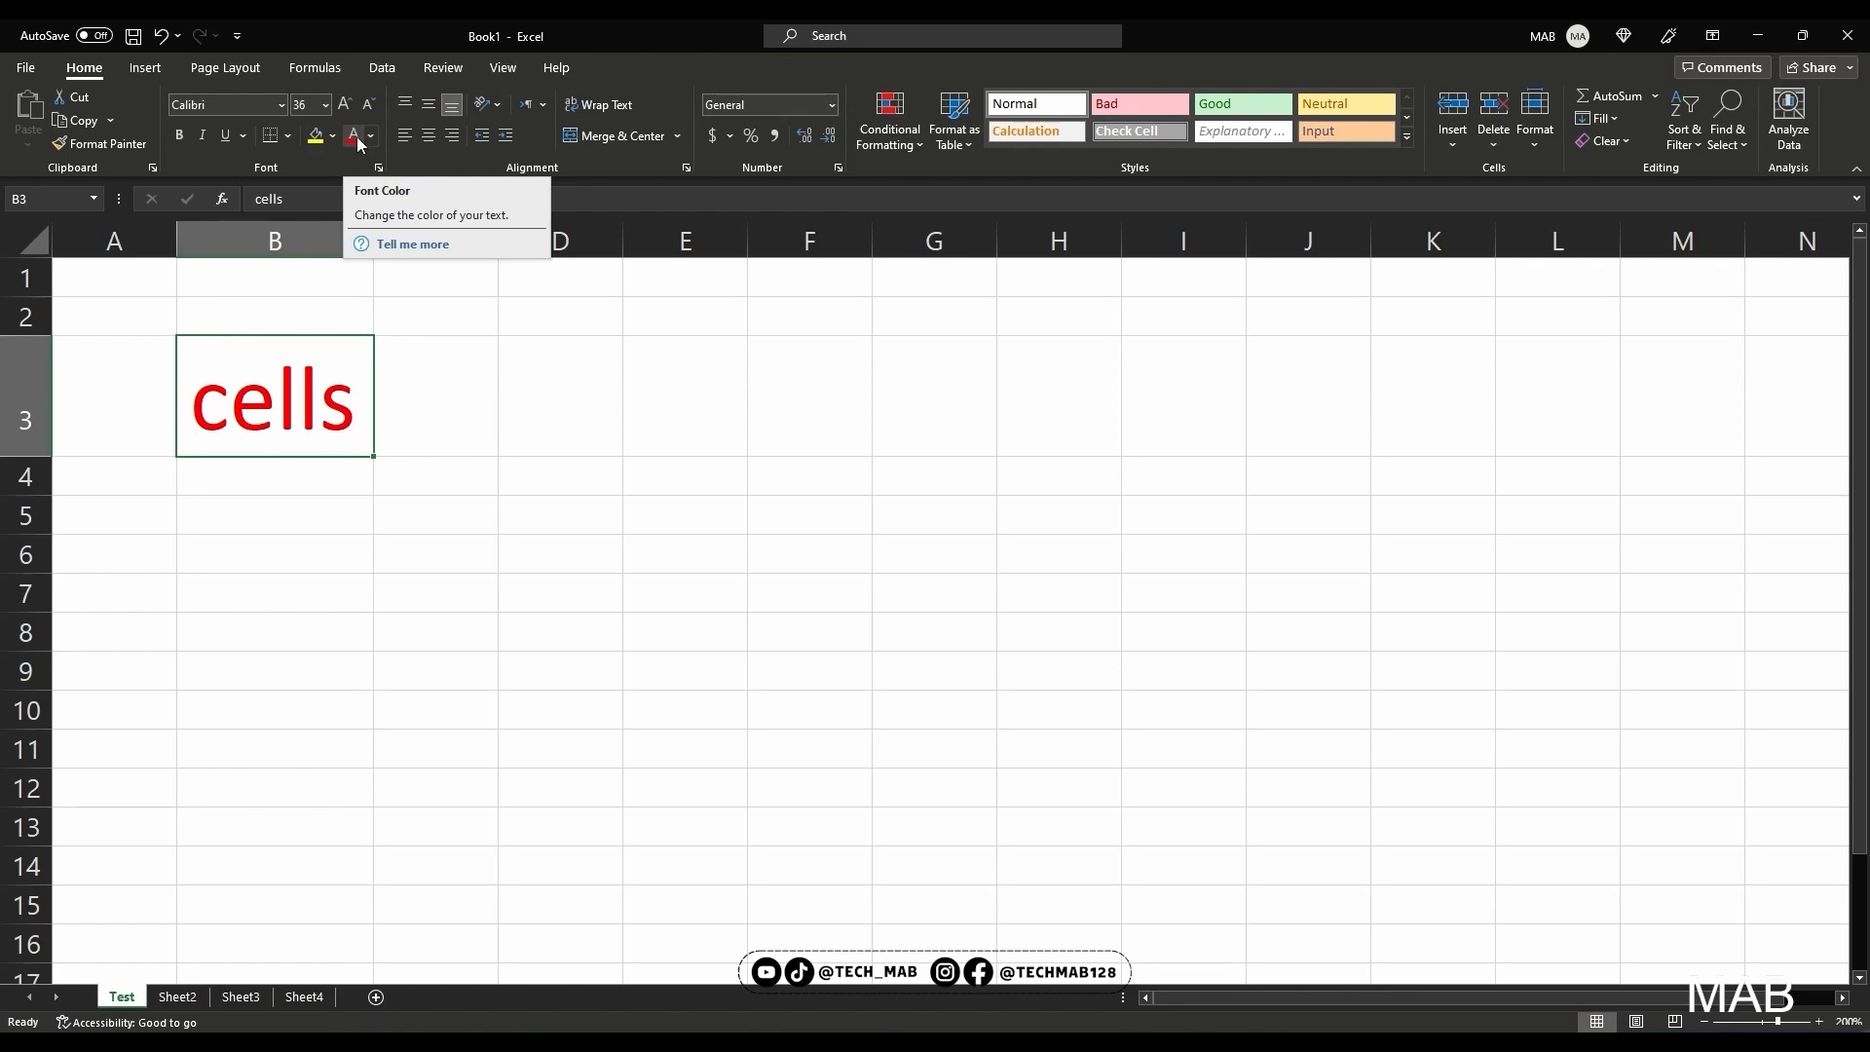
Enter column1, column2 and column3 in cells D5 to F5, and merge and center cells D4:F4 above them
{"action": "left_click_drag", "start_coordinate": [291, 514], "coordinate": [603, 513]}
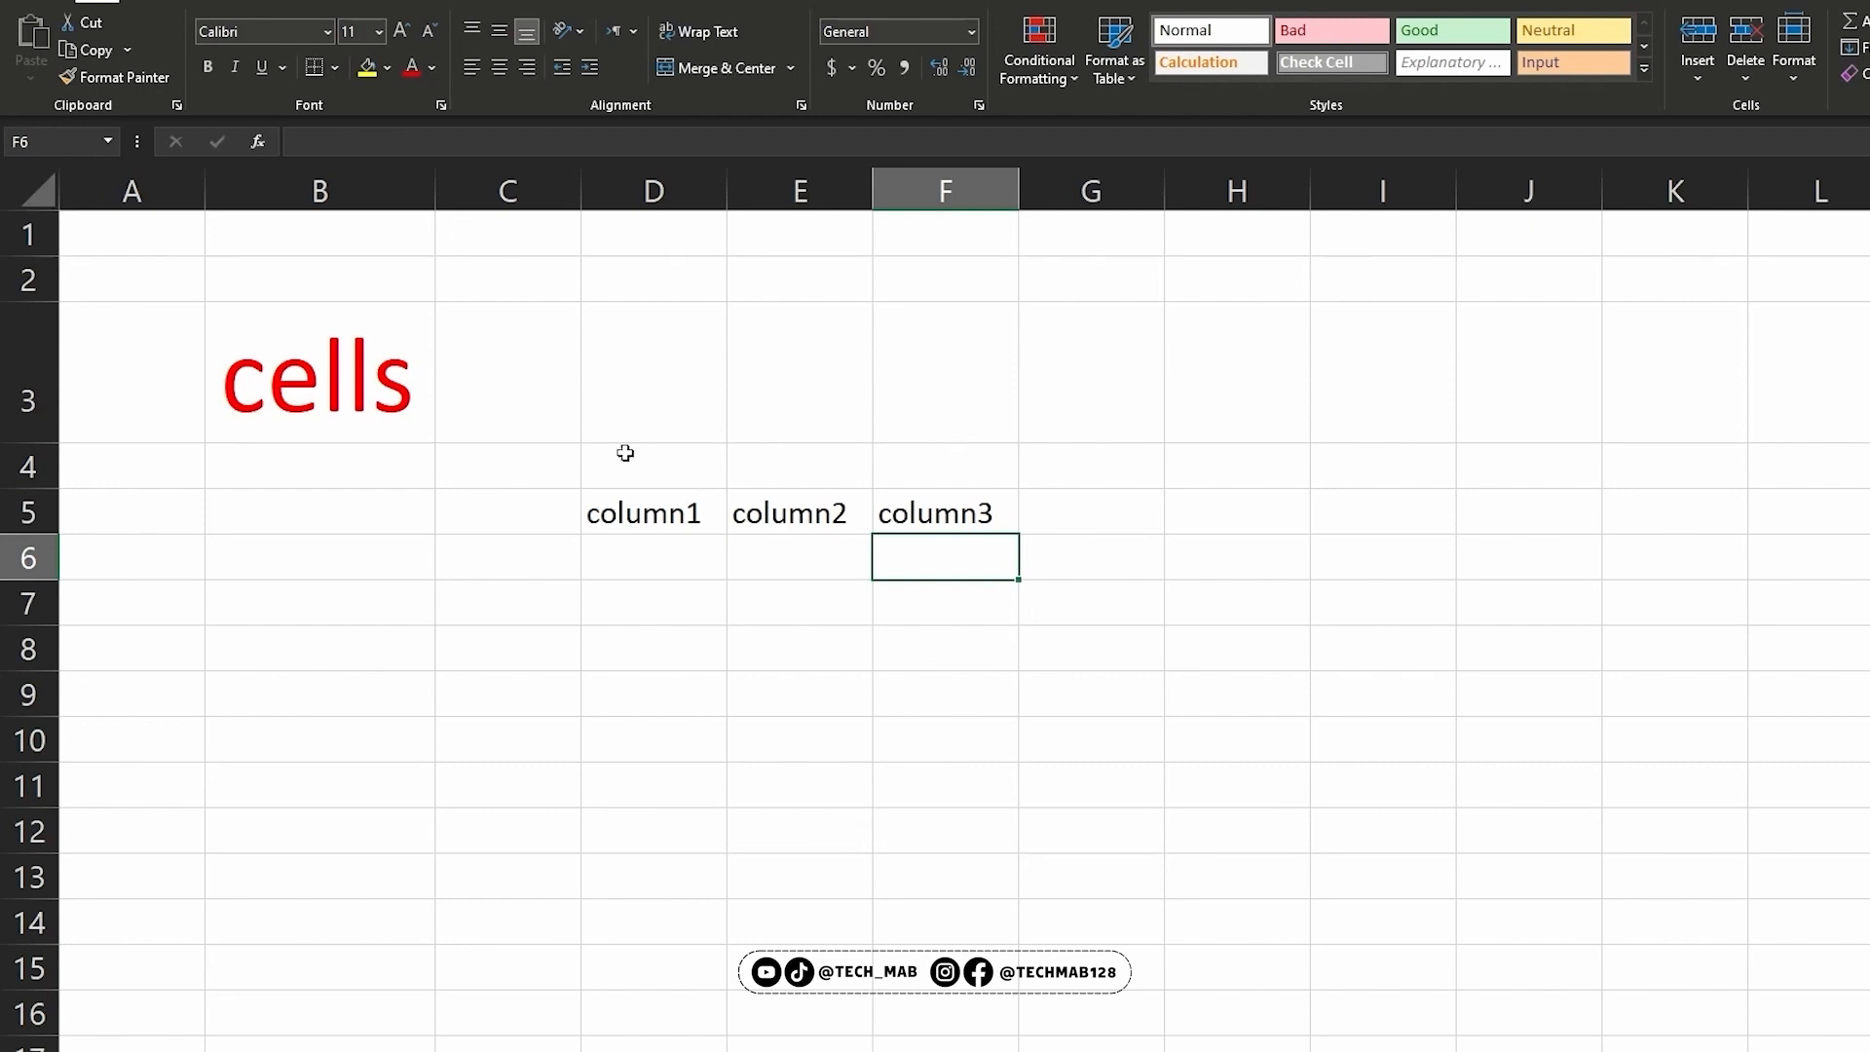
{"action": "left_click_drag", "start_coordinate": [643, 465], "coordinate": [923, 461]}
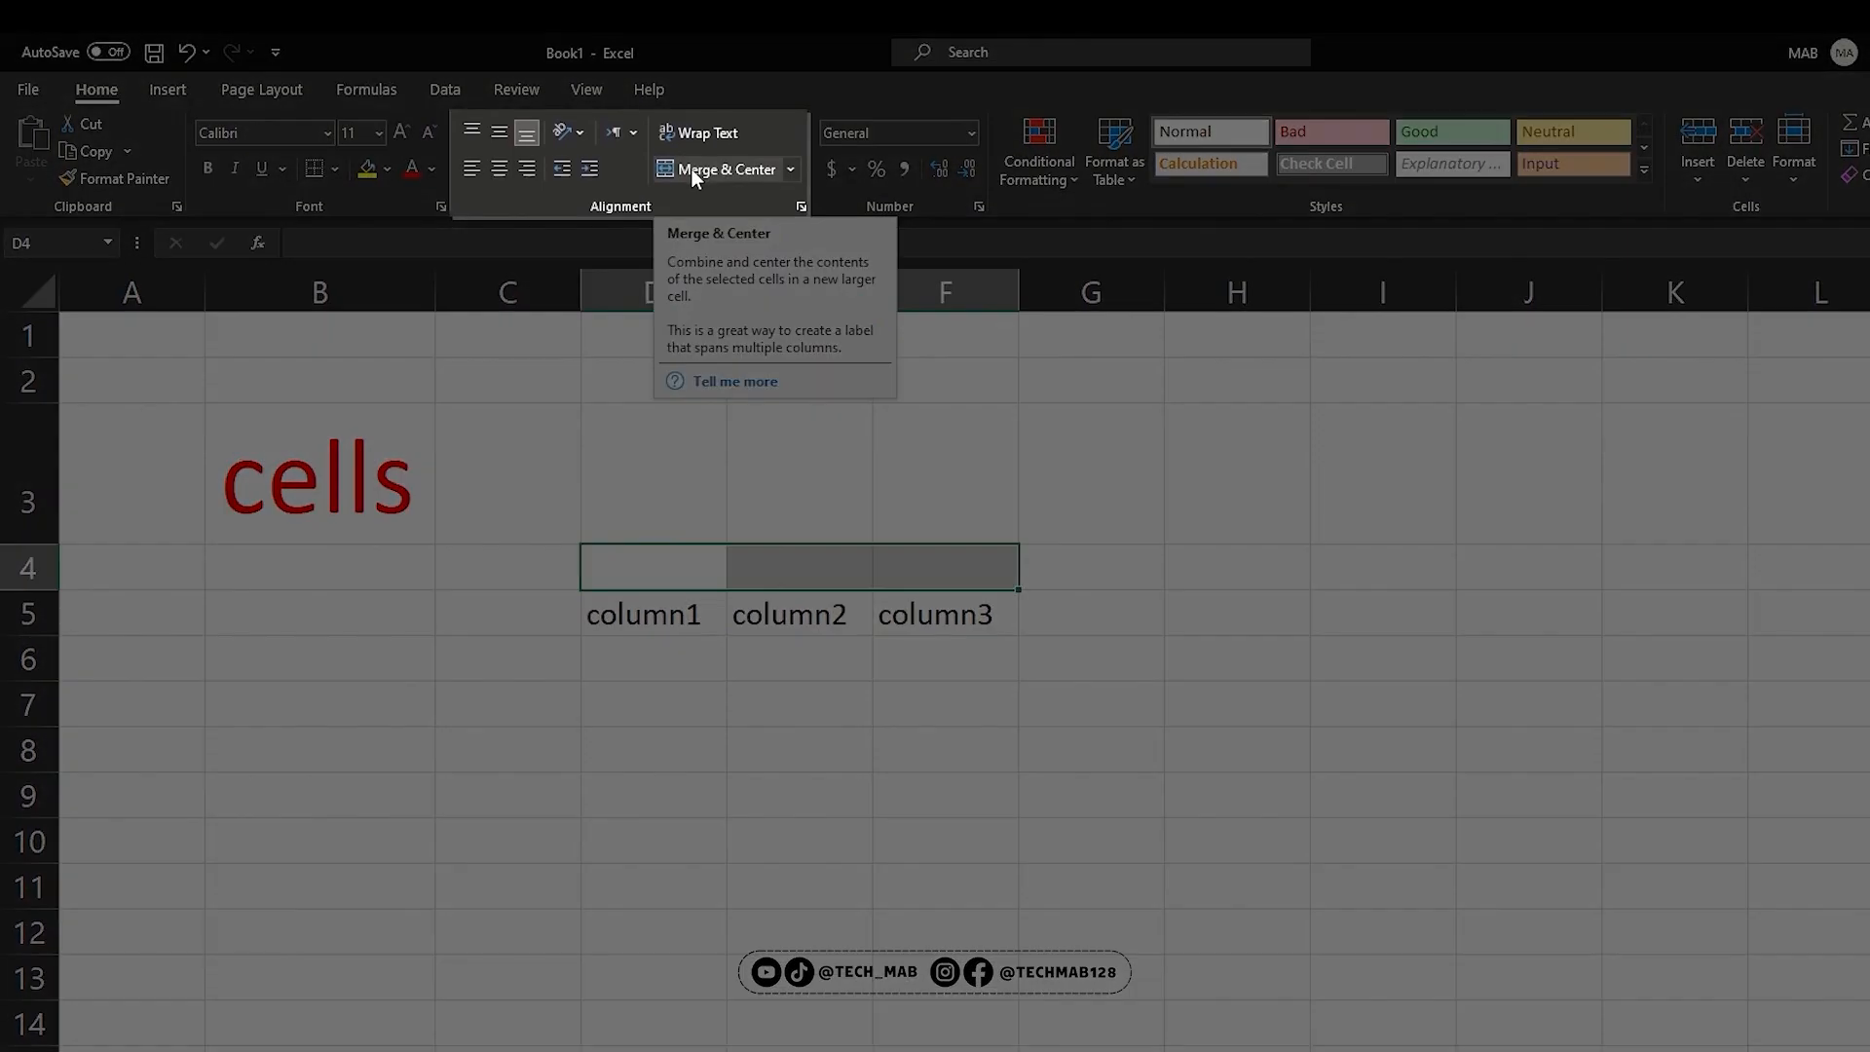
{"action": "left_click", "coordinate": [691, 167]}
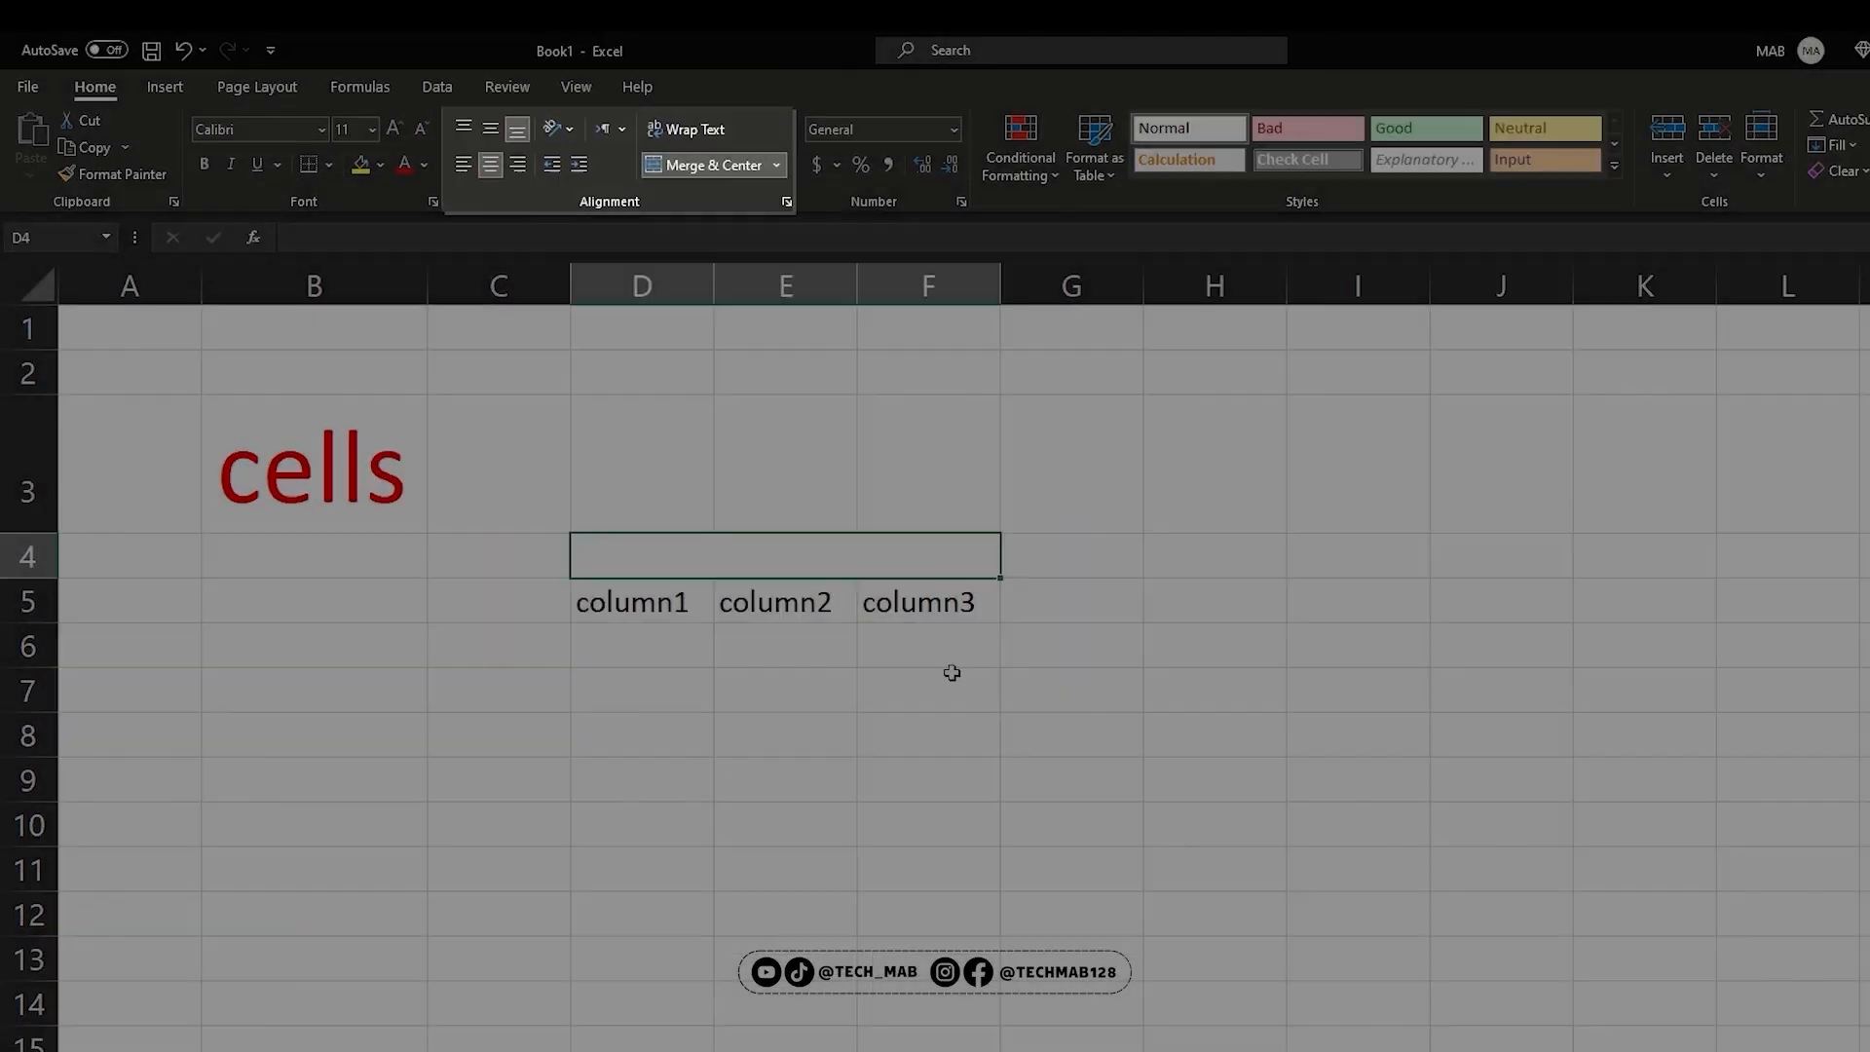
{"action": "left_click", "coordinate": [944, 703]}
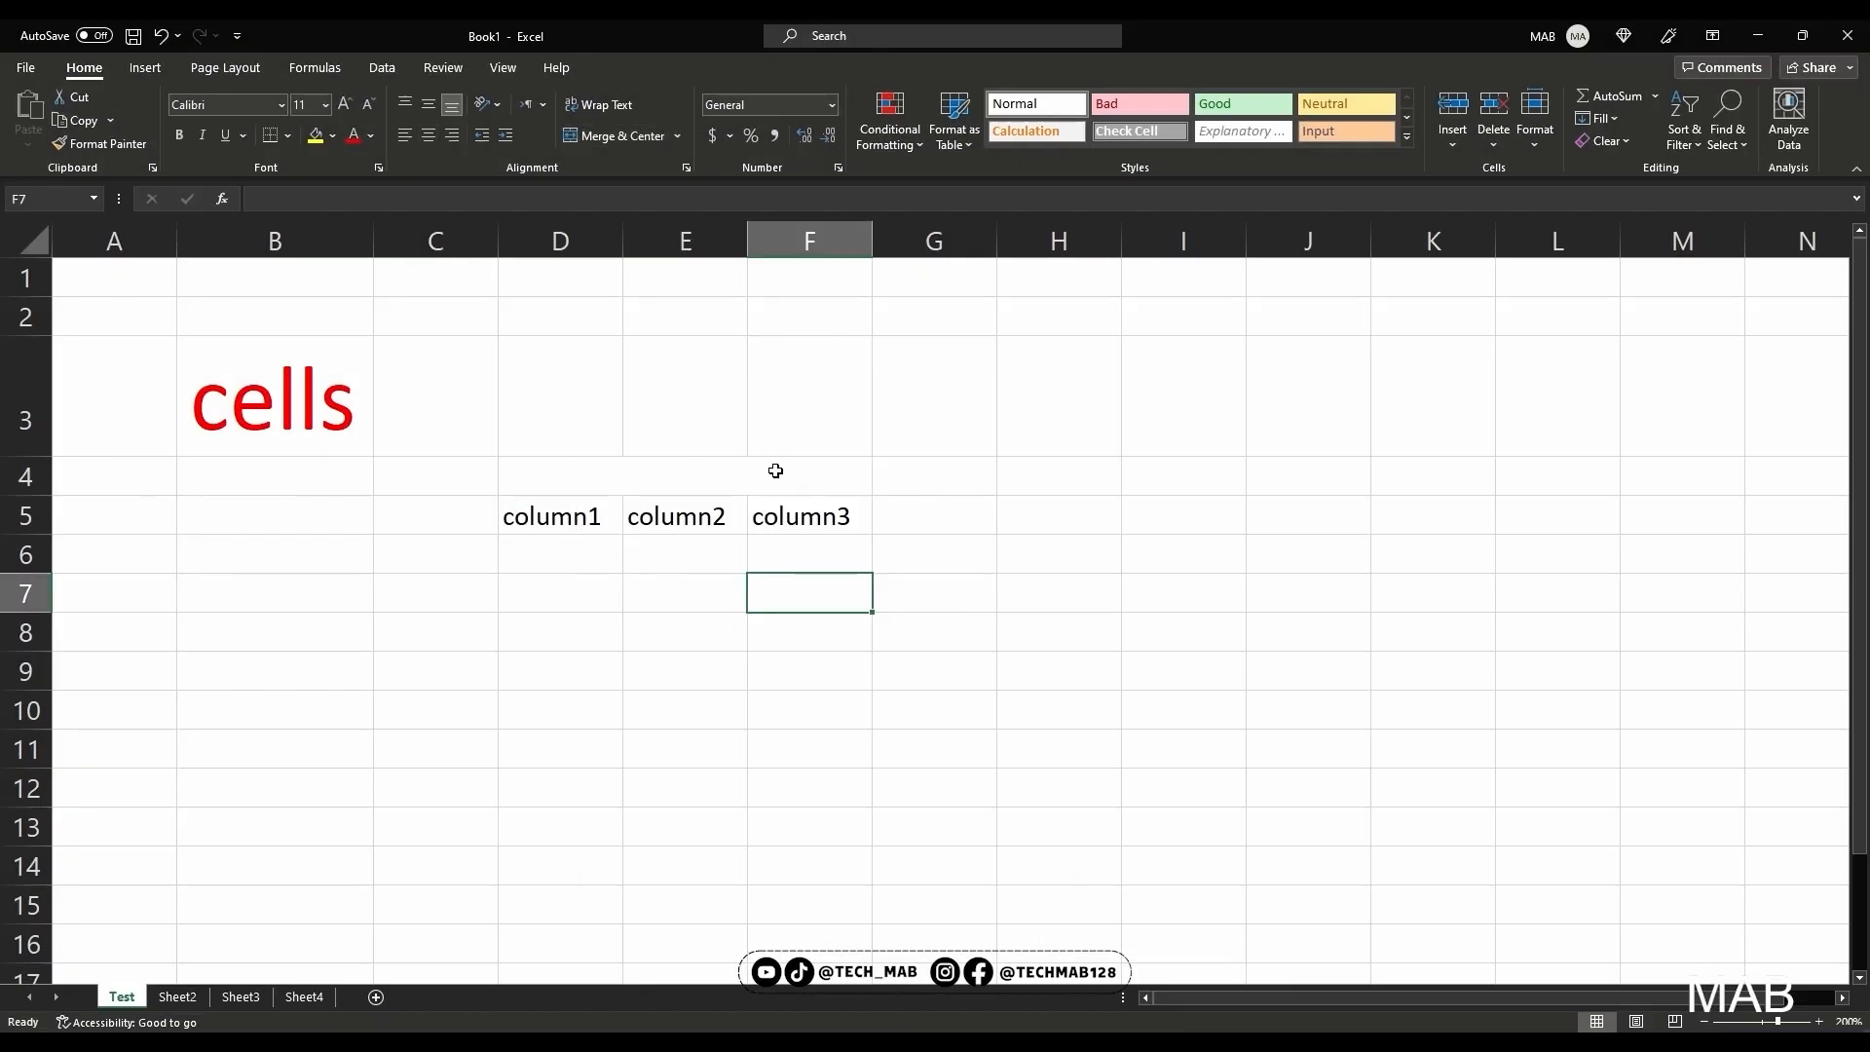
Enter Title in the merged cell above the three column headings
{"action": "left_click", "coordinate": [575, 476]}
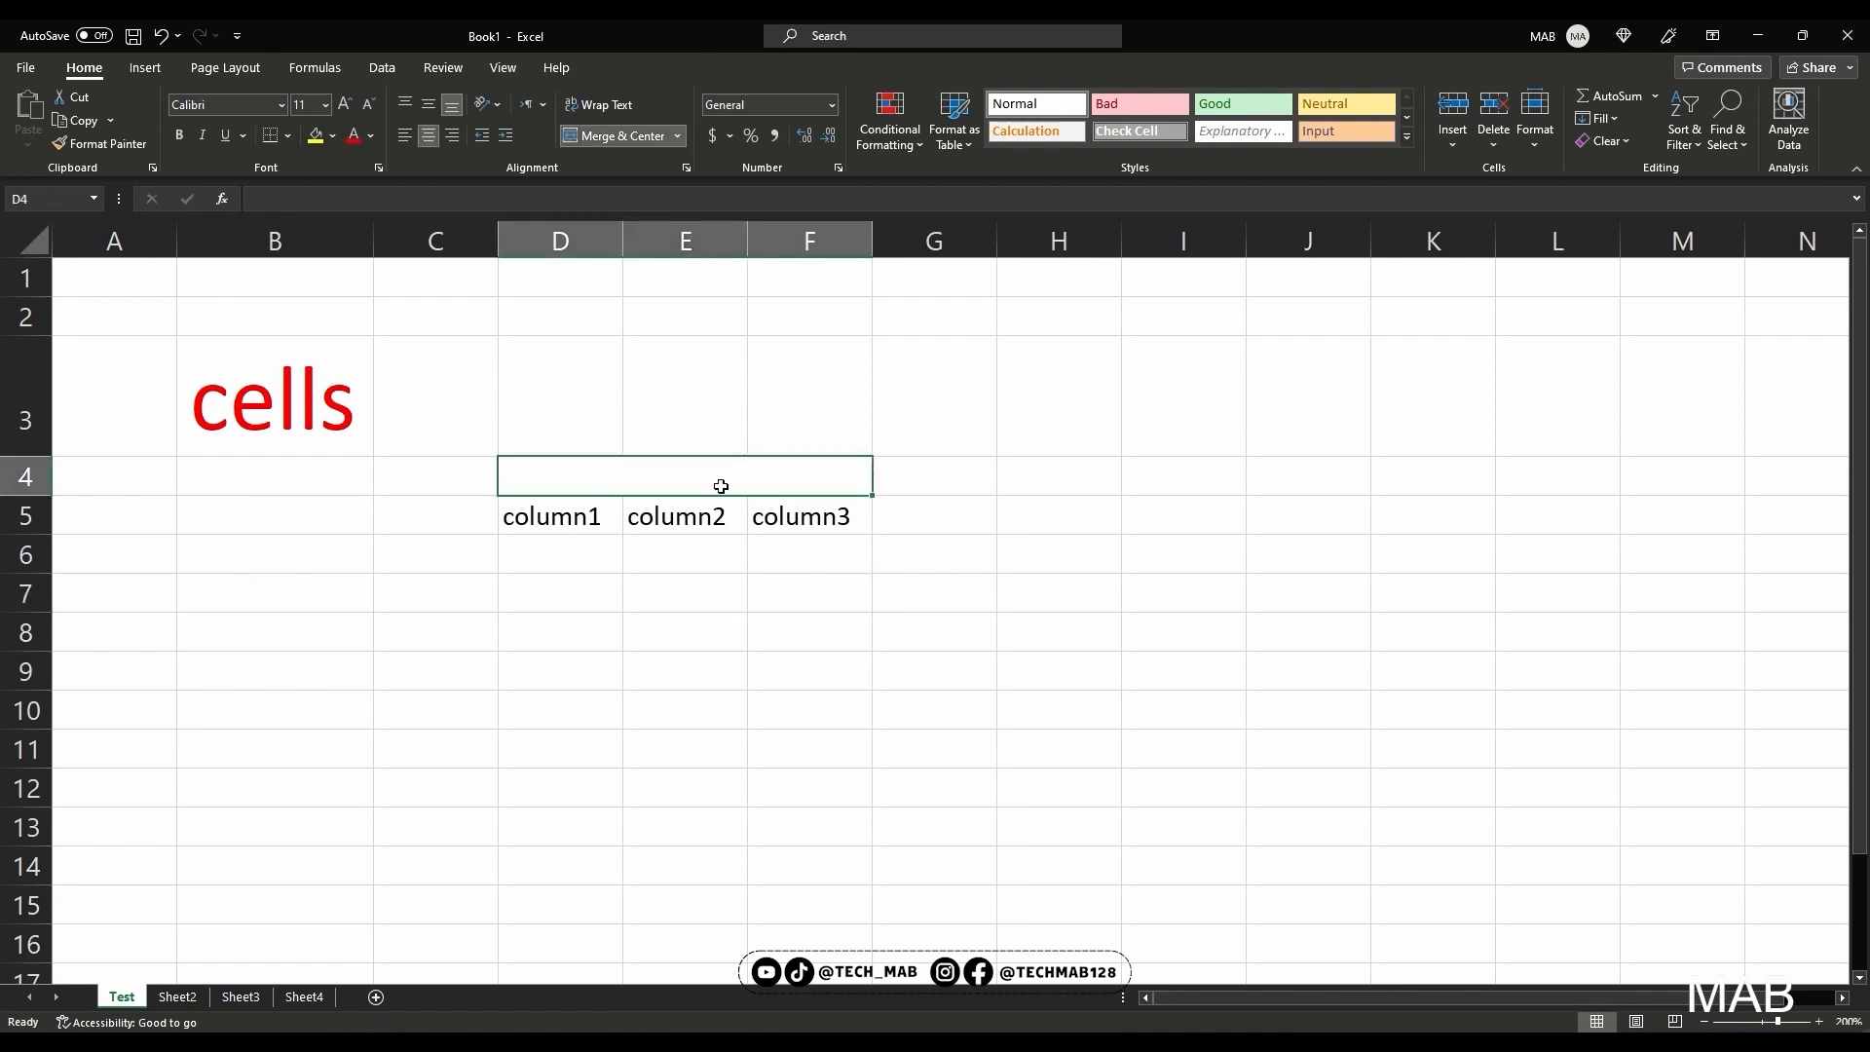
{"action": "type", "text": "Title"}
{"action": "key", "text": "Return"}
Apply All Borders to the title and column headings in D4:F5
{"action": "left_click_drag", "start_coordinate": [577, 516], "coordinate": [805, 481]}
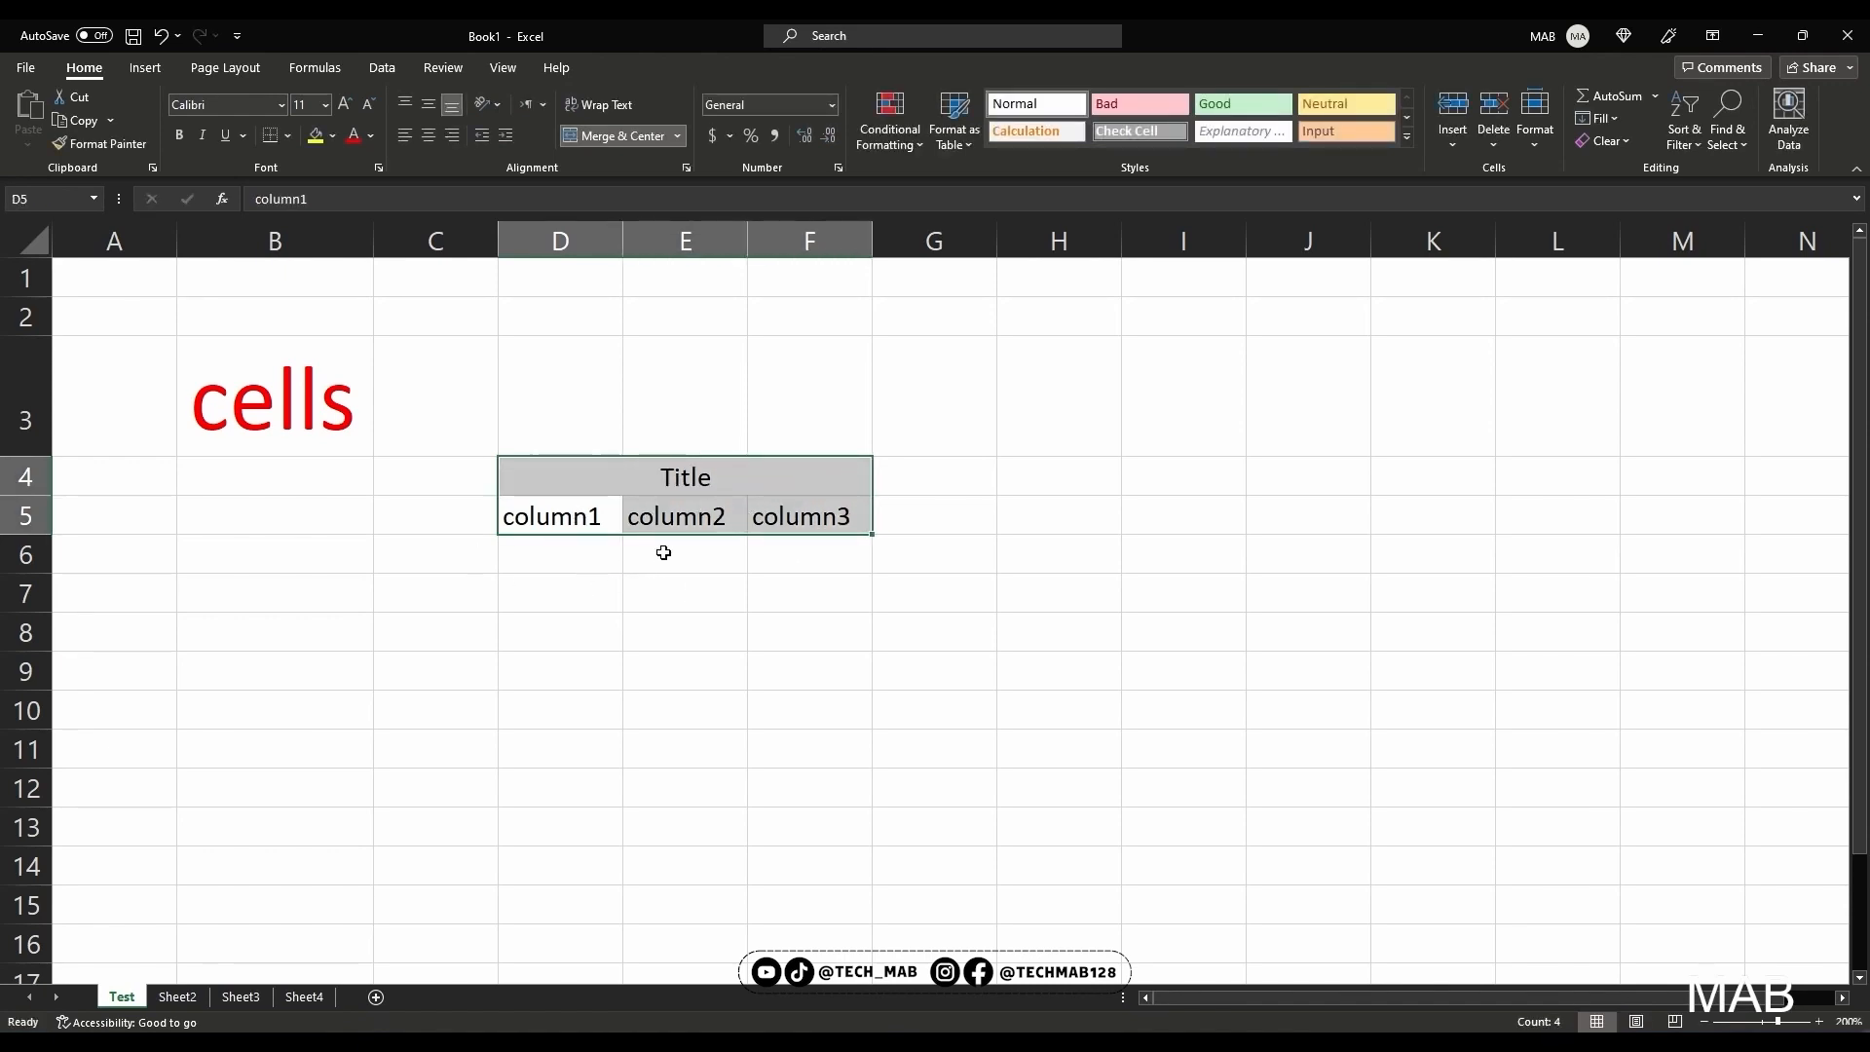
{"action": "left_click", "coordinate": [290, 137]}
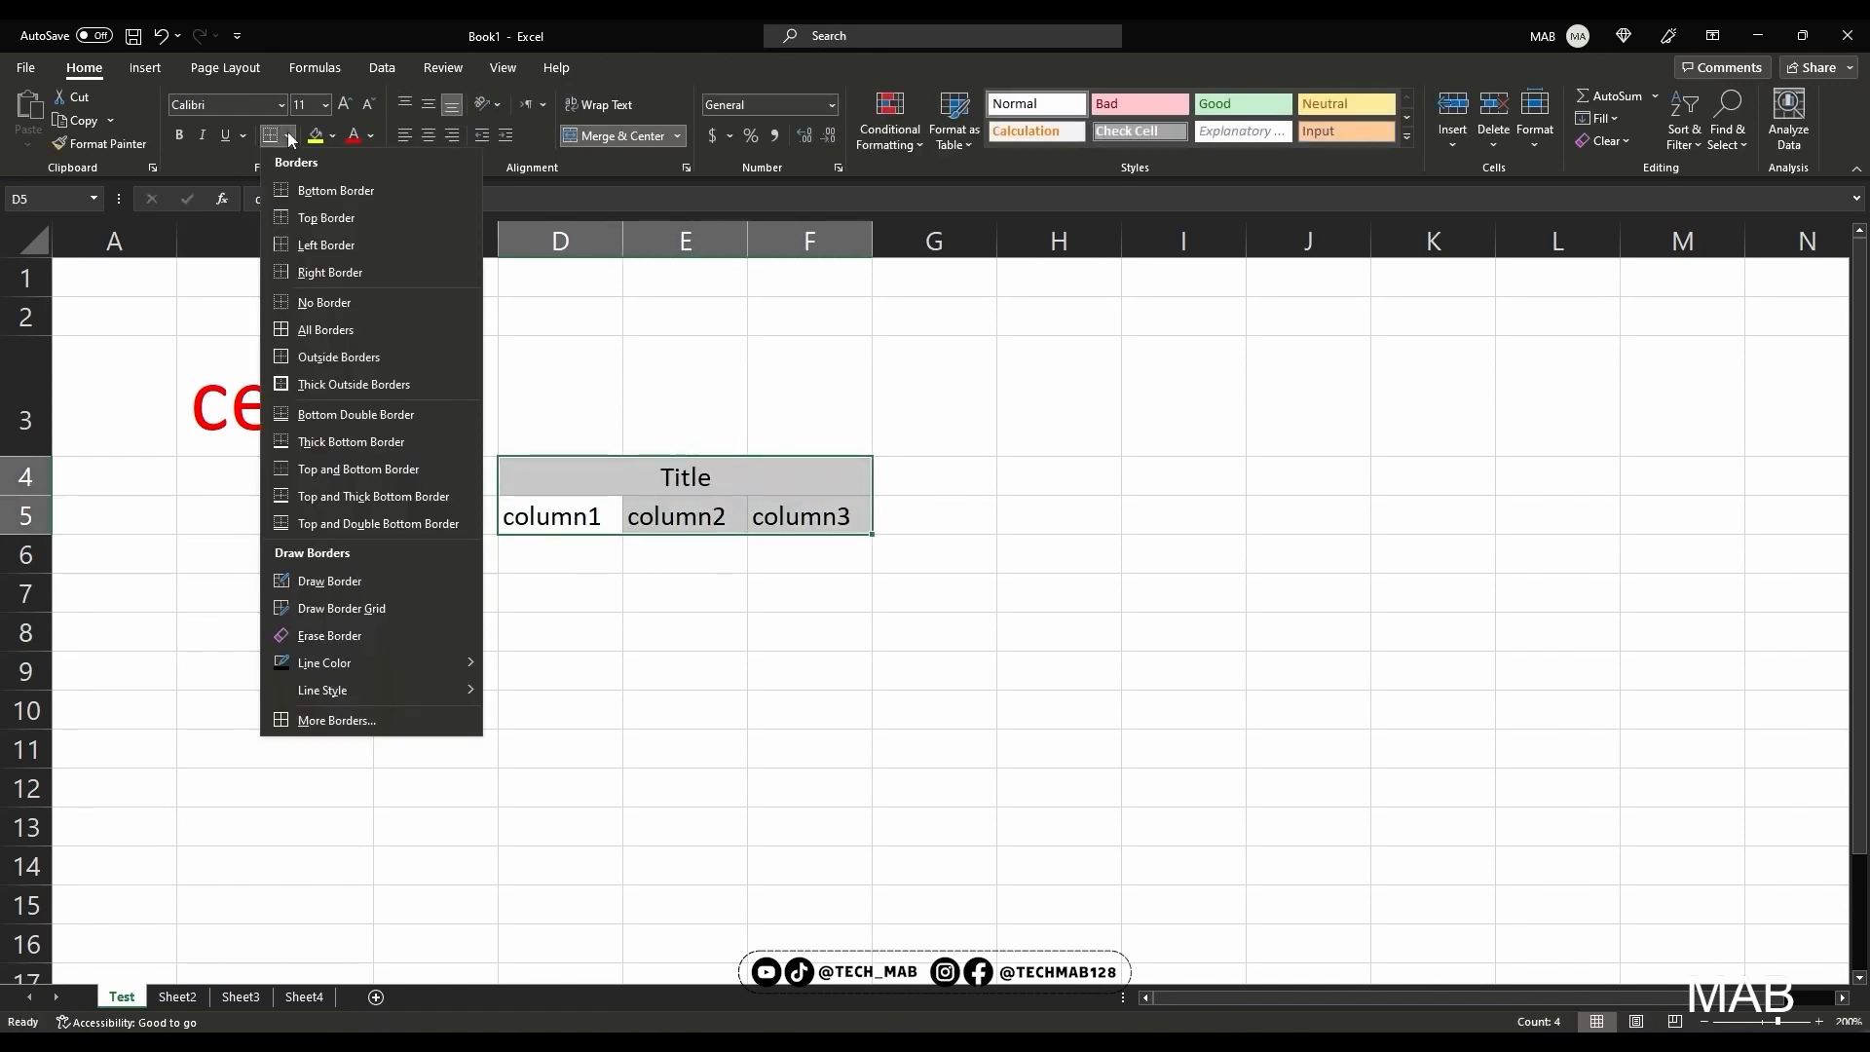
{"action": "left_click", "coordinate": [394, 327]}
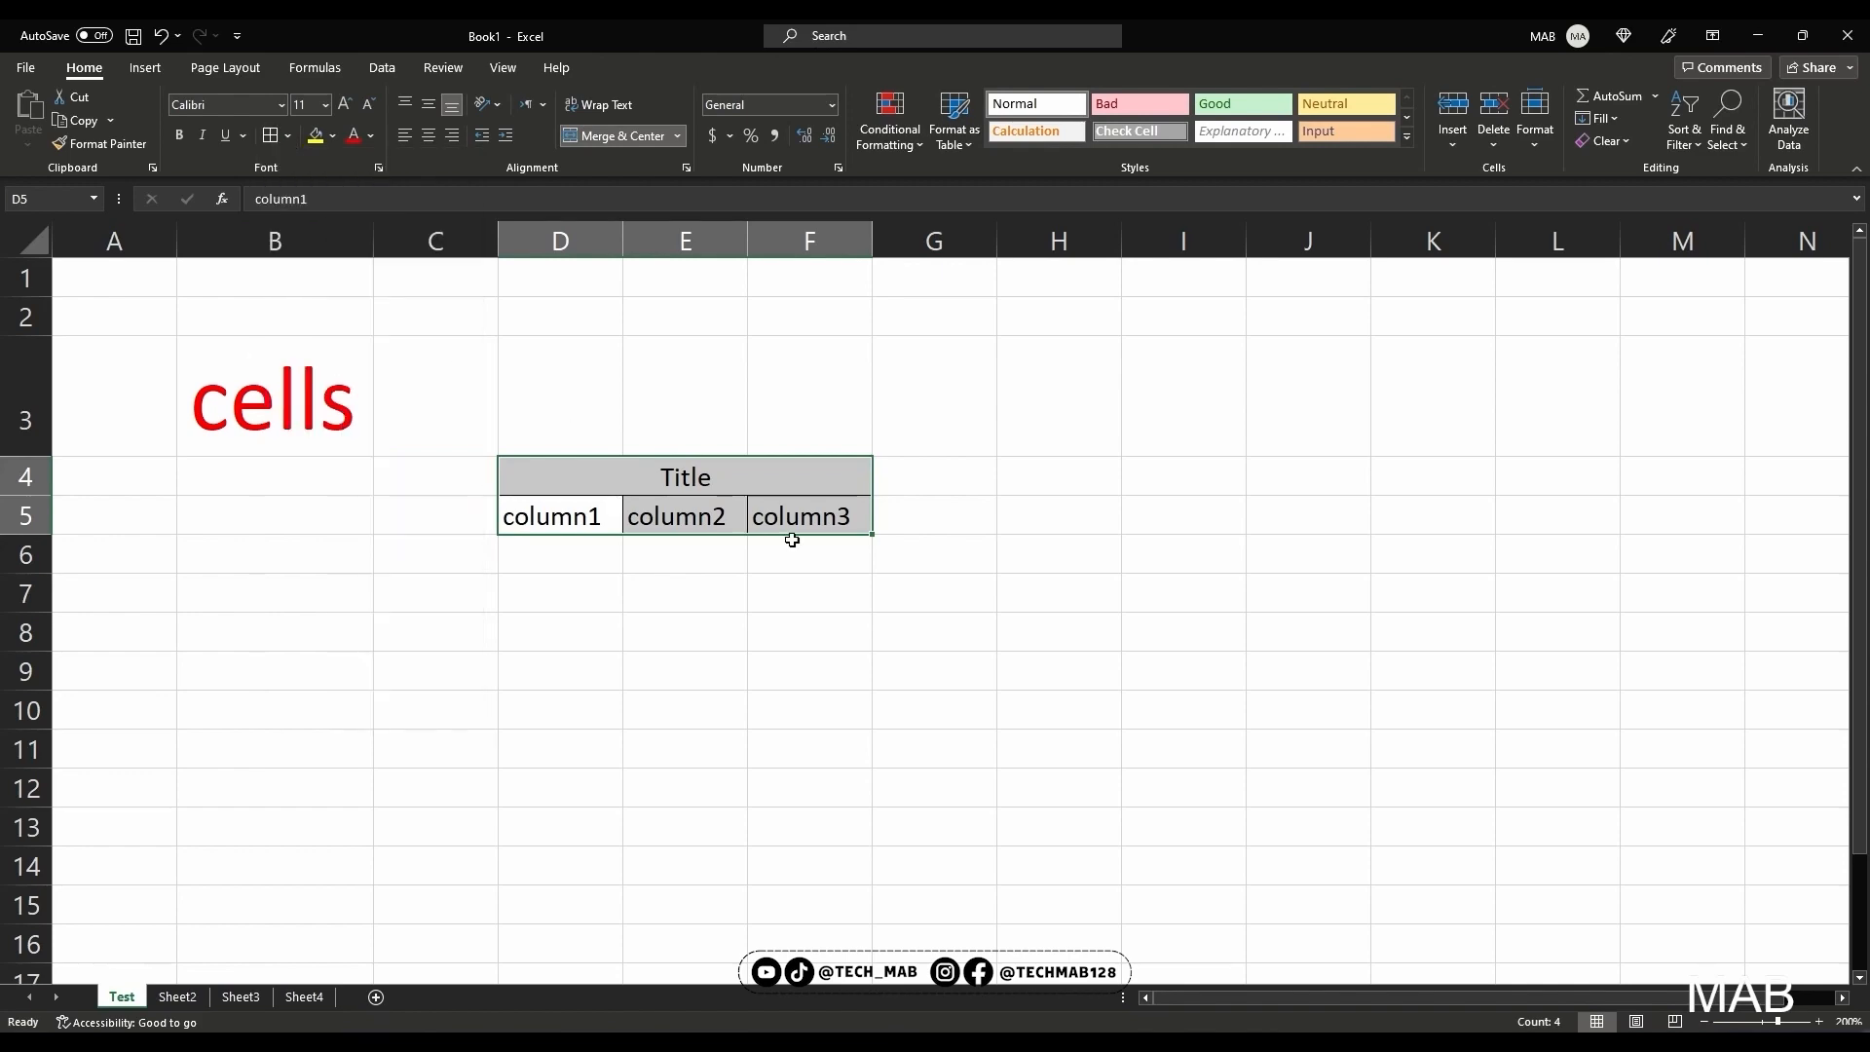
{"action": "left_click", "coordinate": [764, 583]}
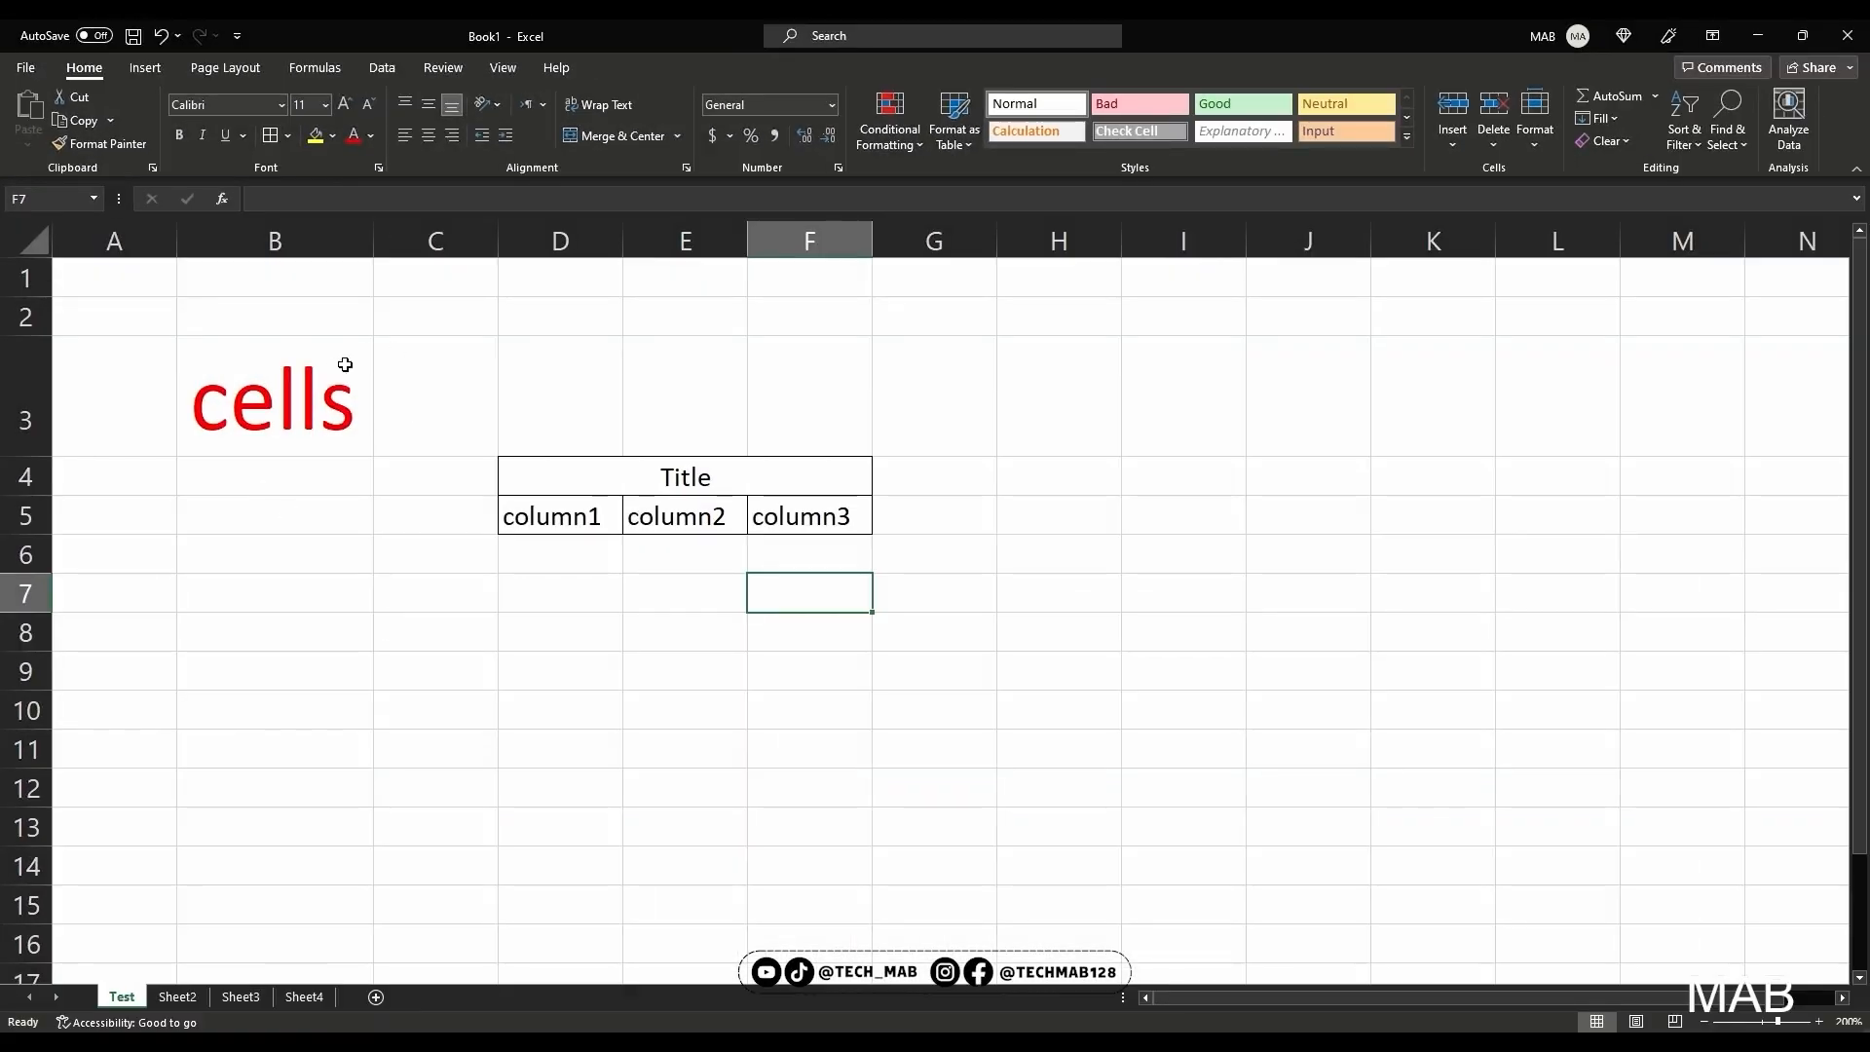
Copy the formatting of cell B3 onto the column1 heading with Format Painter, and auto-fit column D
{"action": "left_click", "coordinate": [345, 364]}
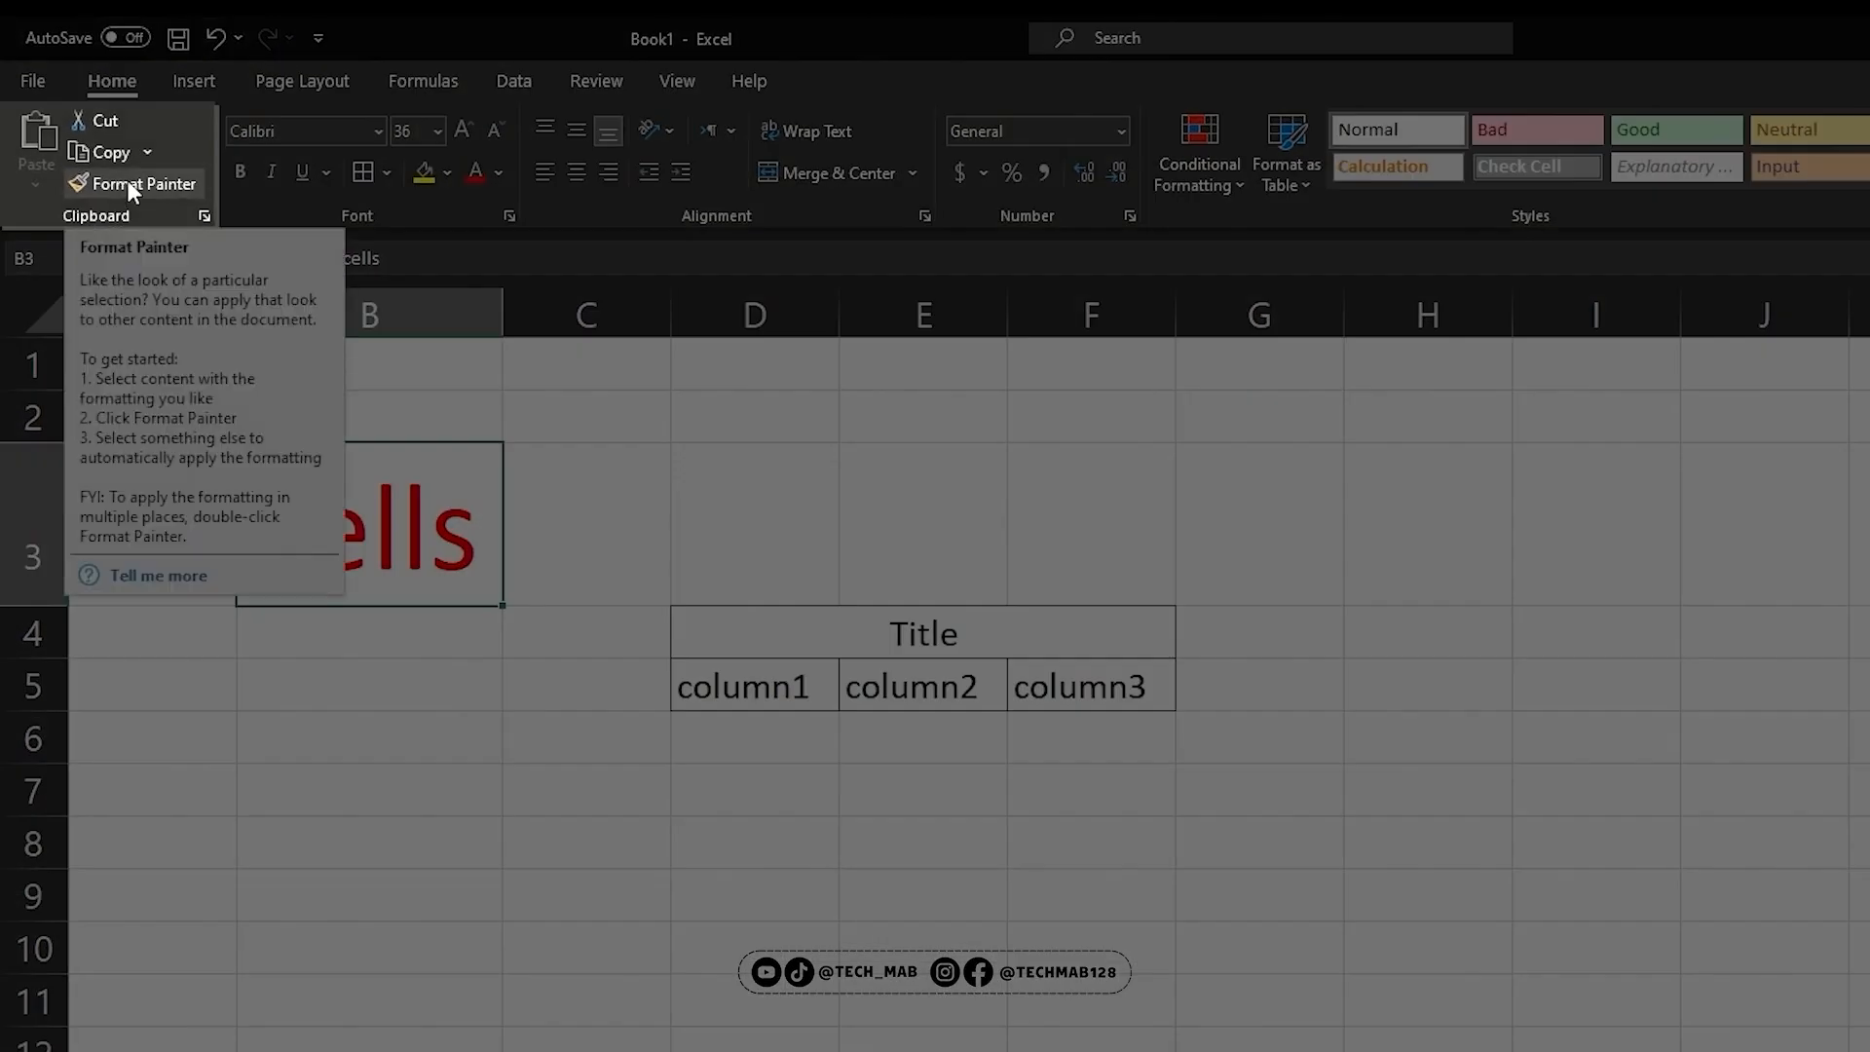
{"action": "left_click", "coordinate": [127, 179]}
{"action": "left_click", "coordinate": [695, 684]}
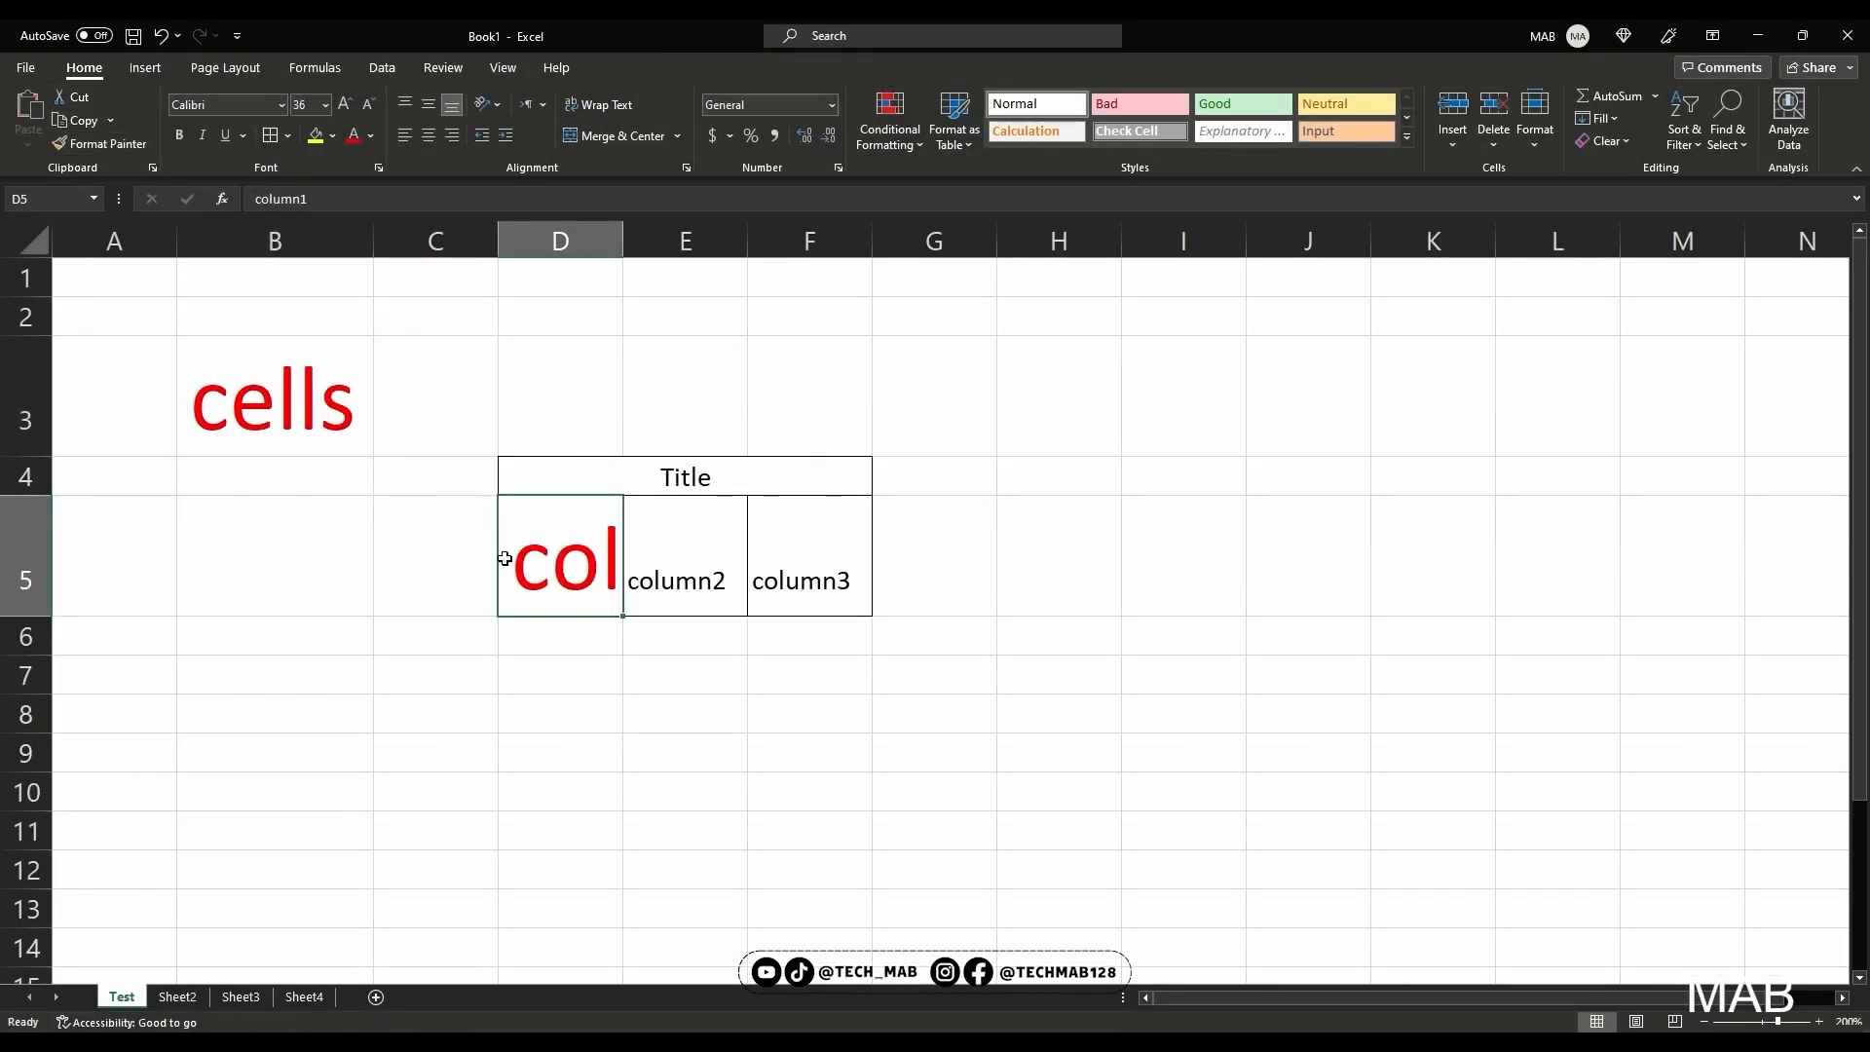
{"action": "double_click", "coordinate": [624, 241]}
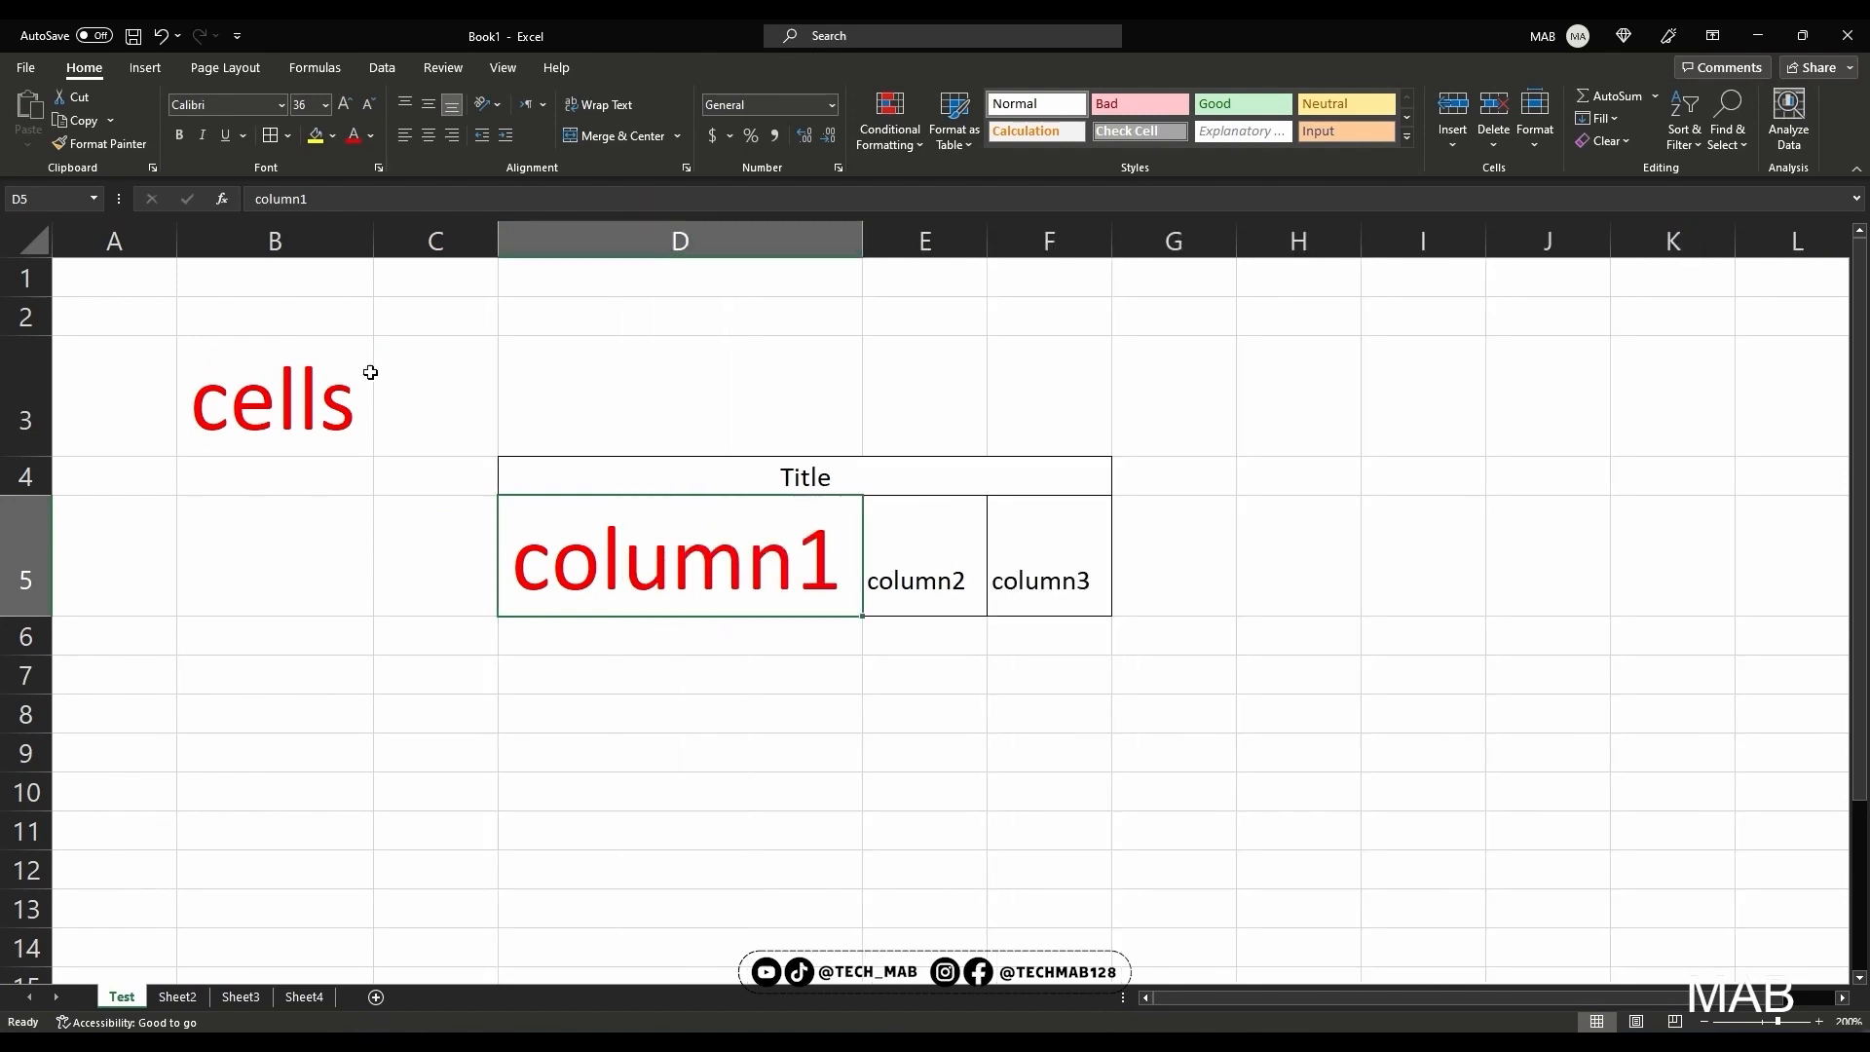
{"action": "left_click", "coordinate": [257, 392]}
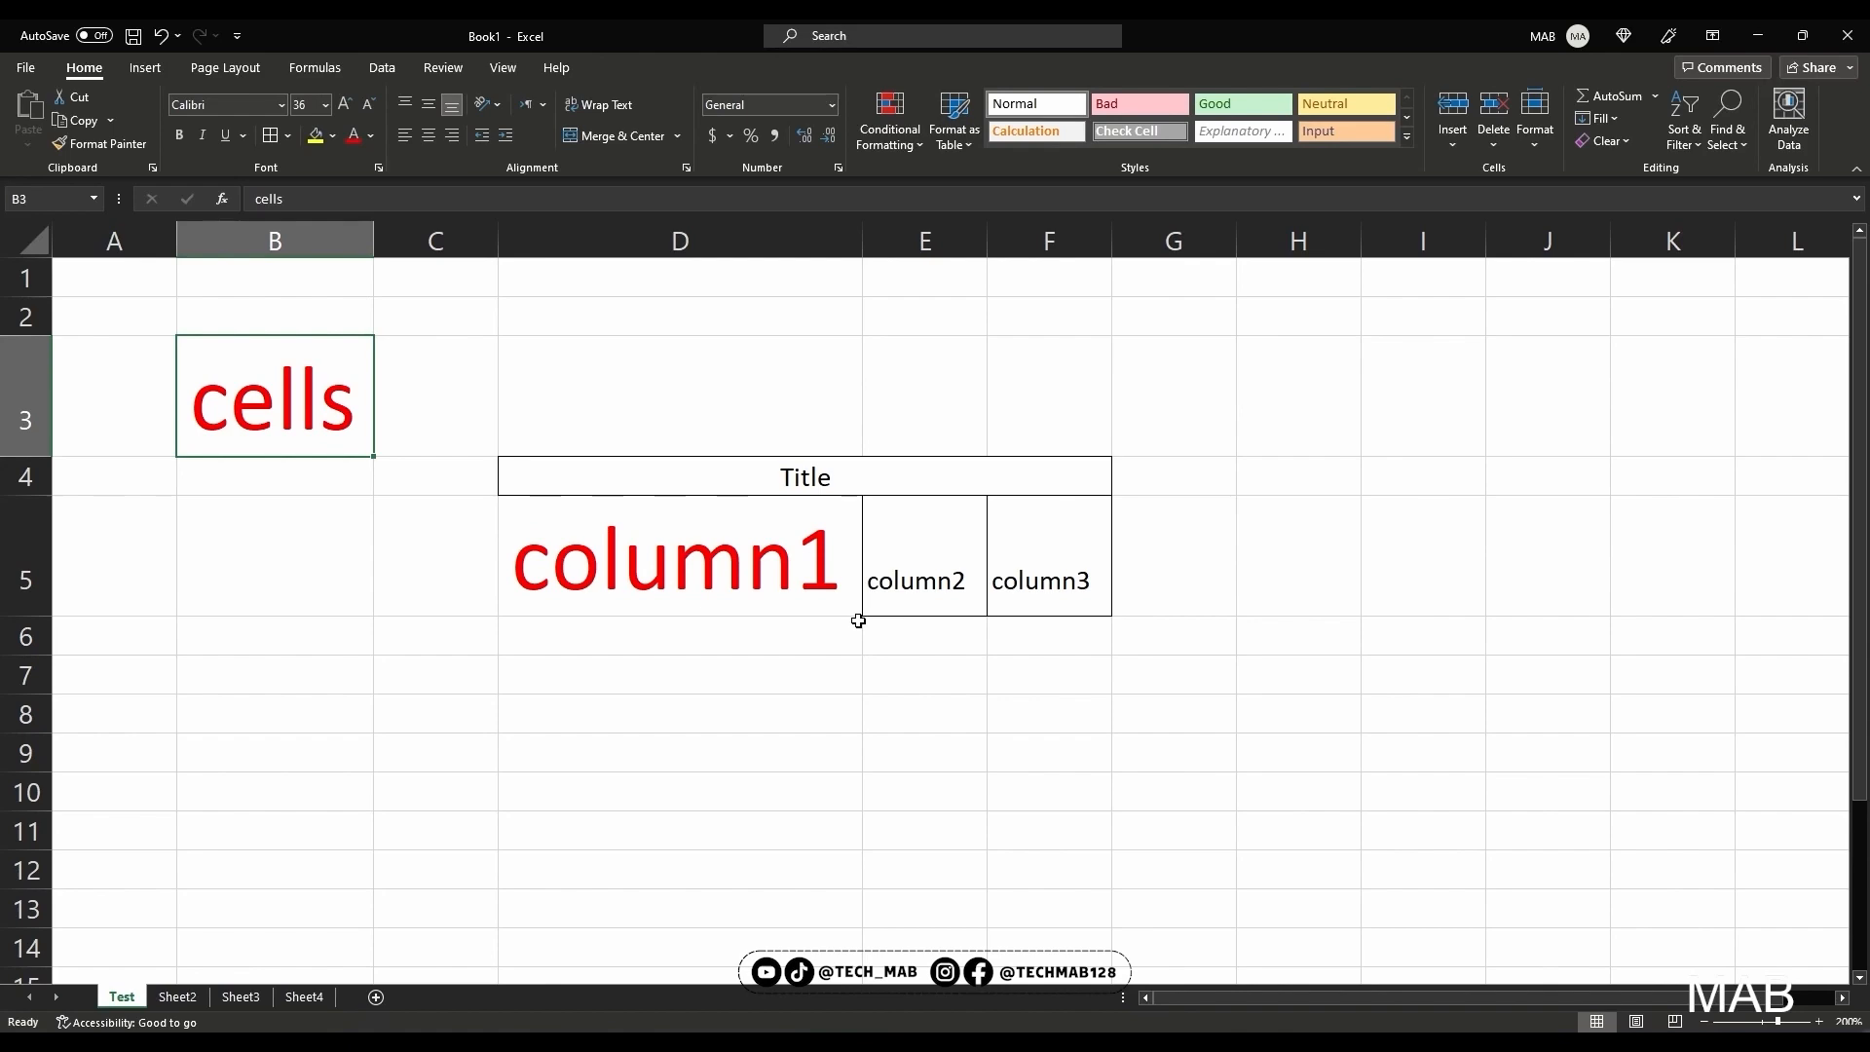
Try left and right alignment on the merged Title cell, and return its text to center alignment
{"action": "left_click", "coordinate": [833, 476]}
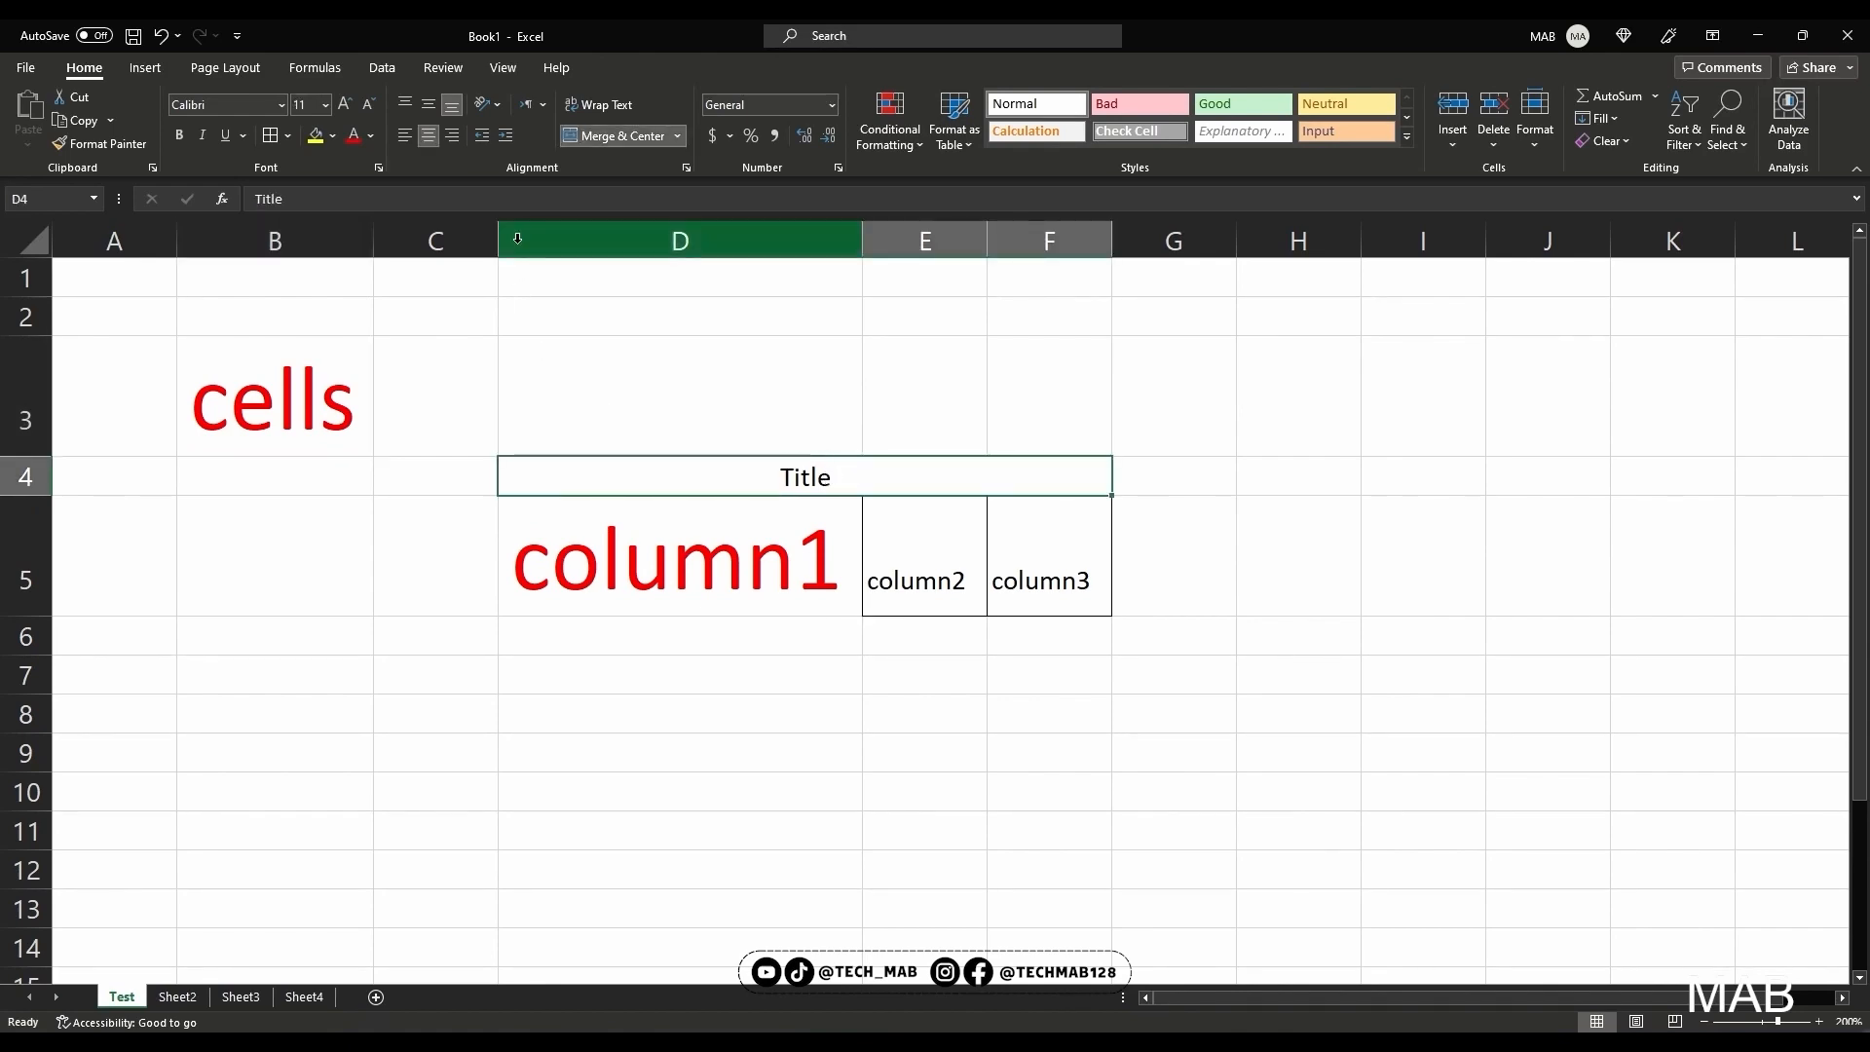
{"action": "left_click", "coordinate": [413, 137]}
{"action": "left_click", "coordinate": [450, 136]}
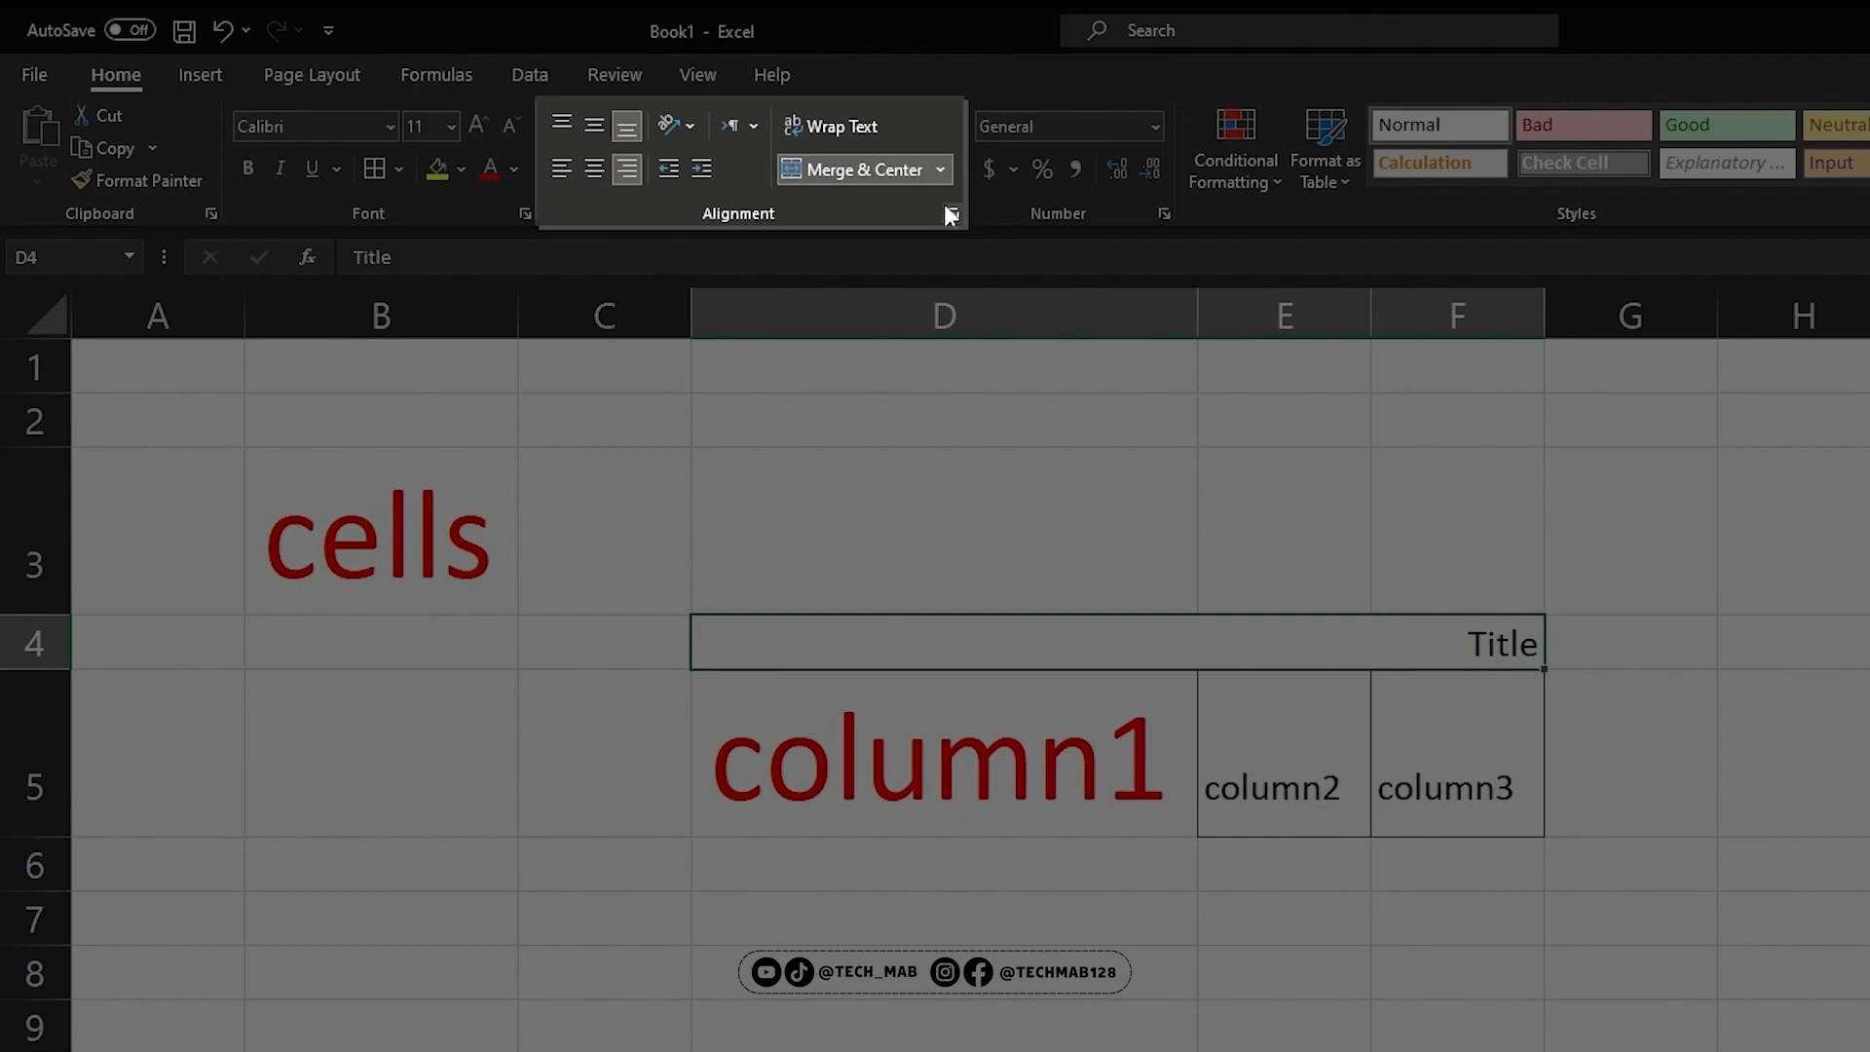
{"action": "left_click", "coordinate": [597, 168]}
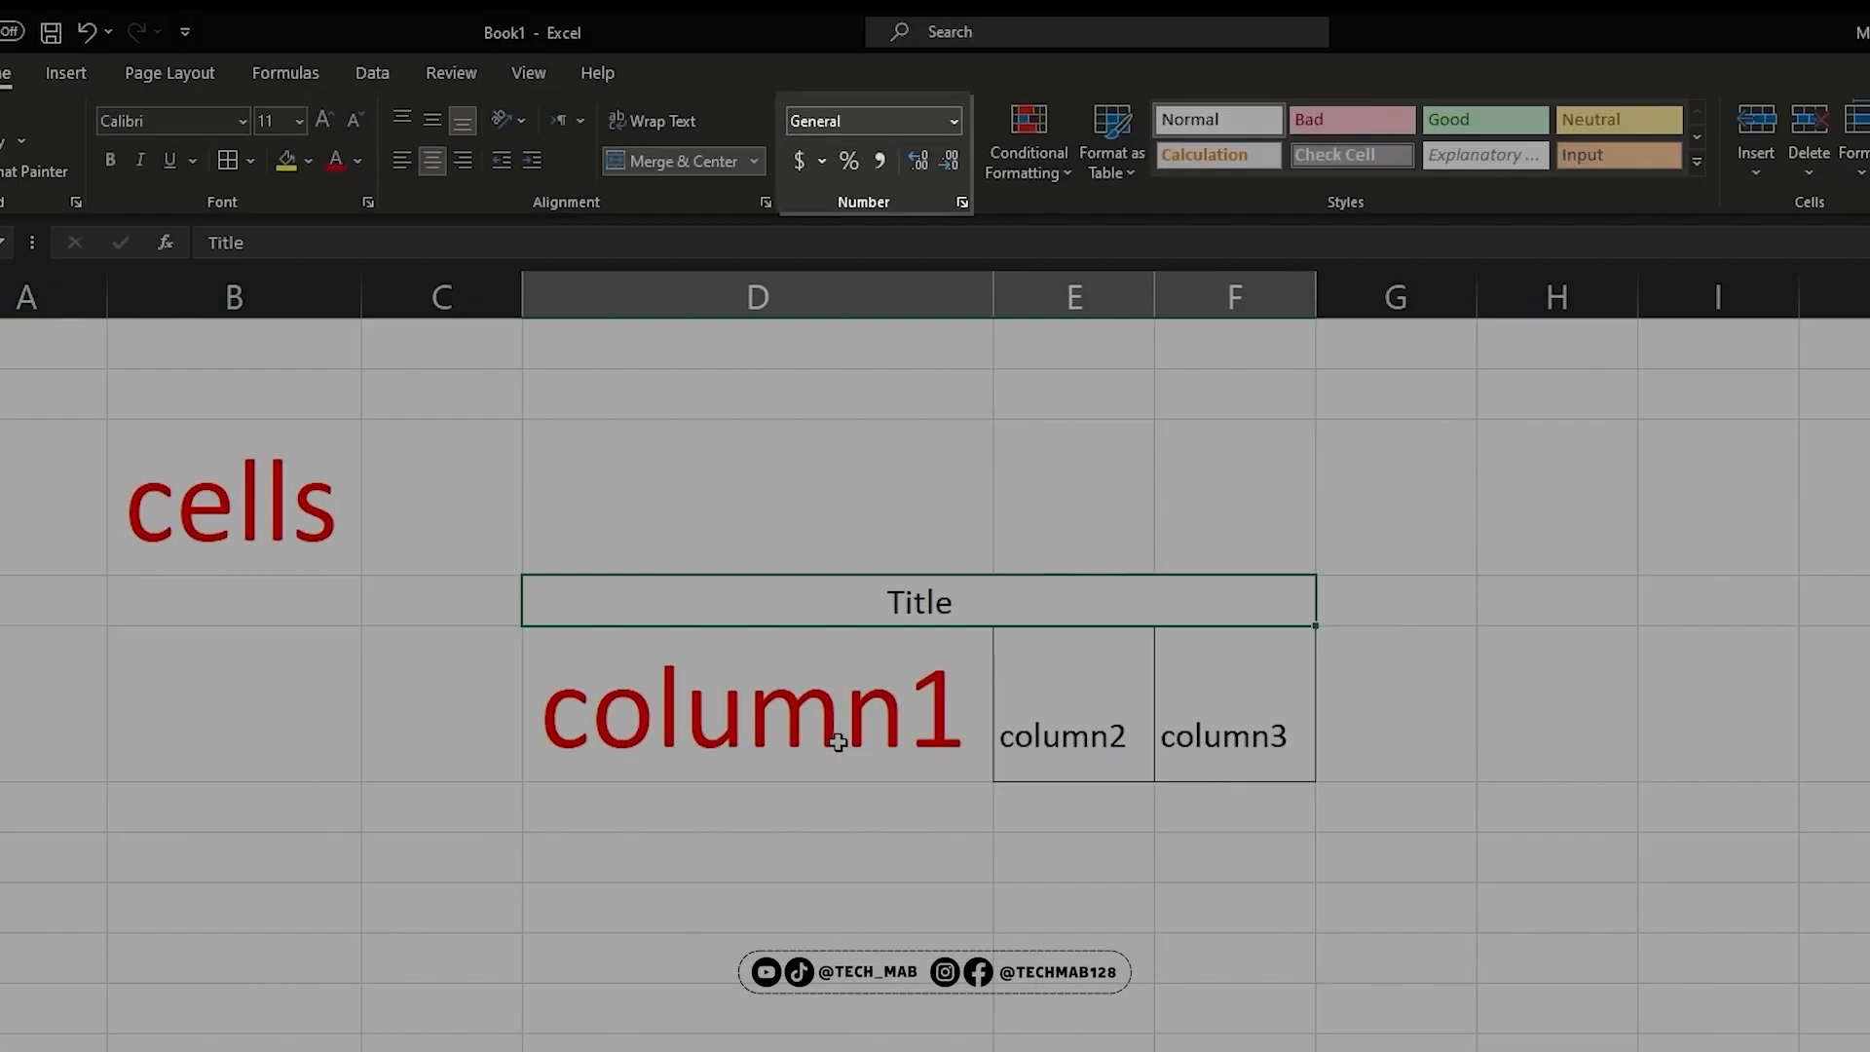
Enter 40 in cell E7 below the column2 heading and apply the Number format to it
{"action": "left_click", "coordinate": [1121, 726]}
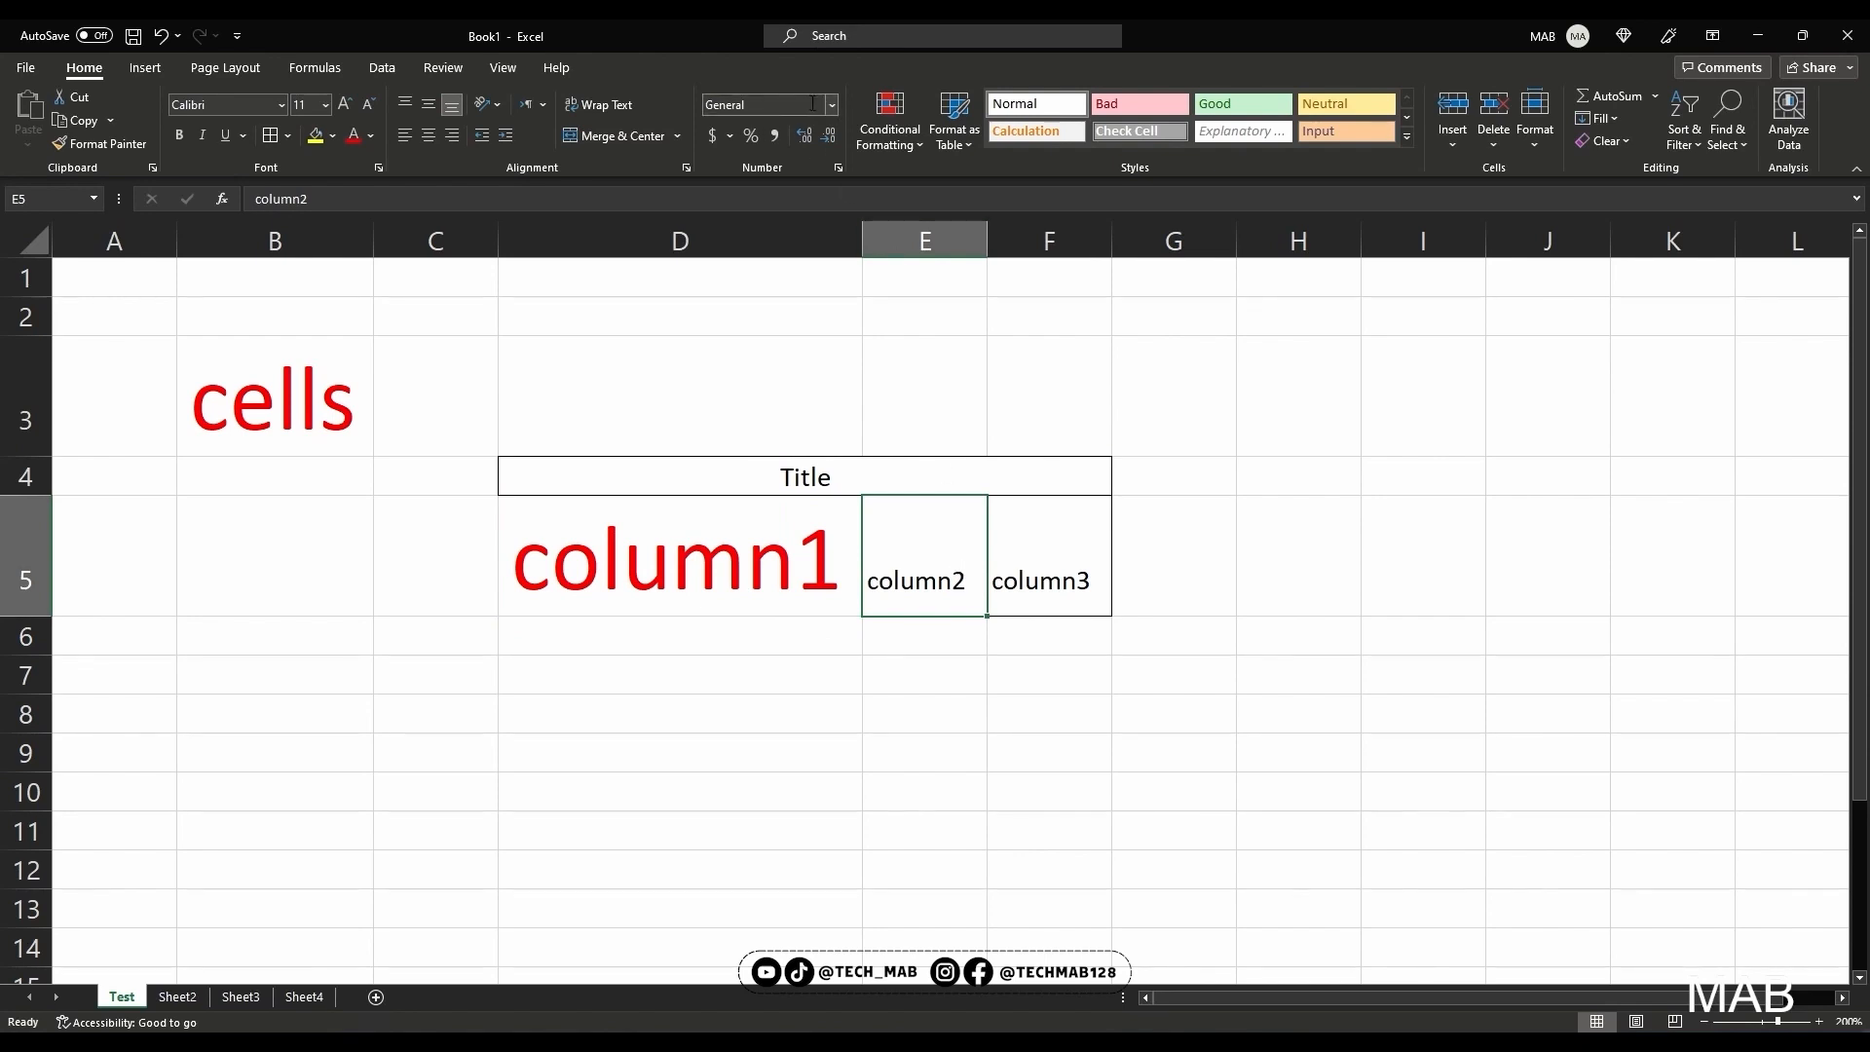
{"action": "left_click", "coordinate": [973, 639]}
{"action": "left_click", "coordinate": [936, 677]}
{"action": "type", "text": "40"}
{"action": "key", "text": "Return"}
{"action": "left_click", "coordinate": [950, 677]}
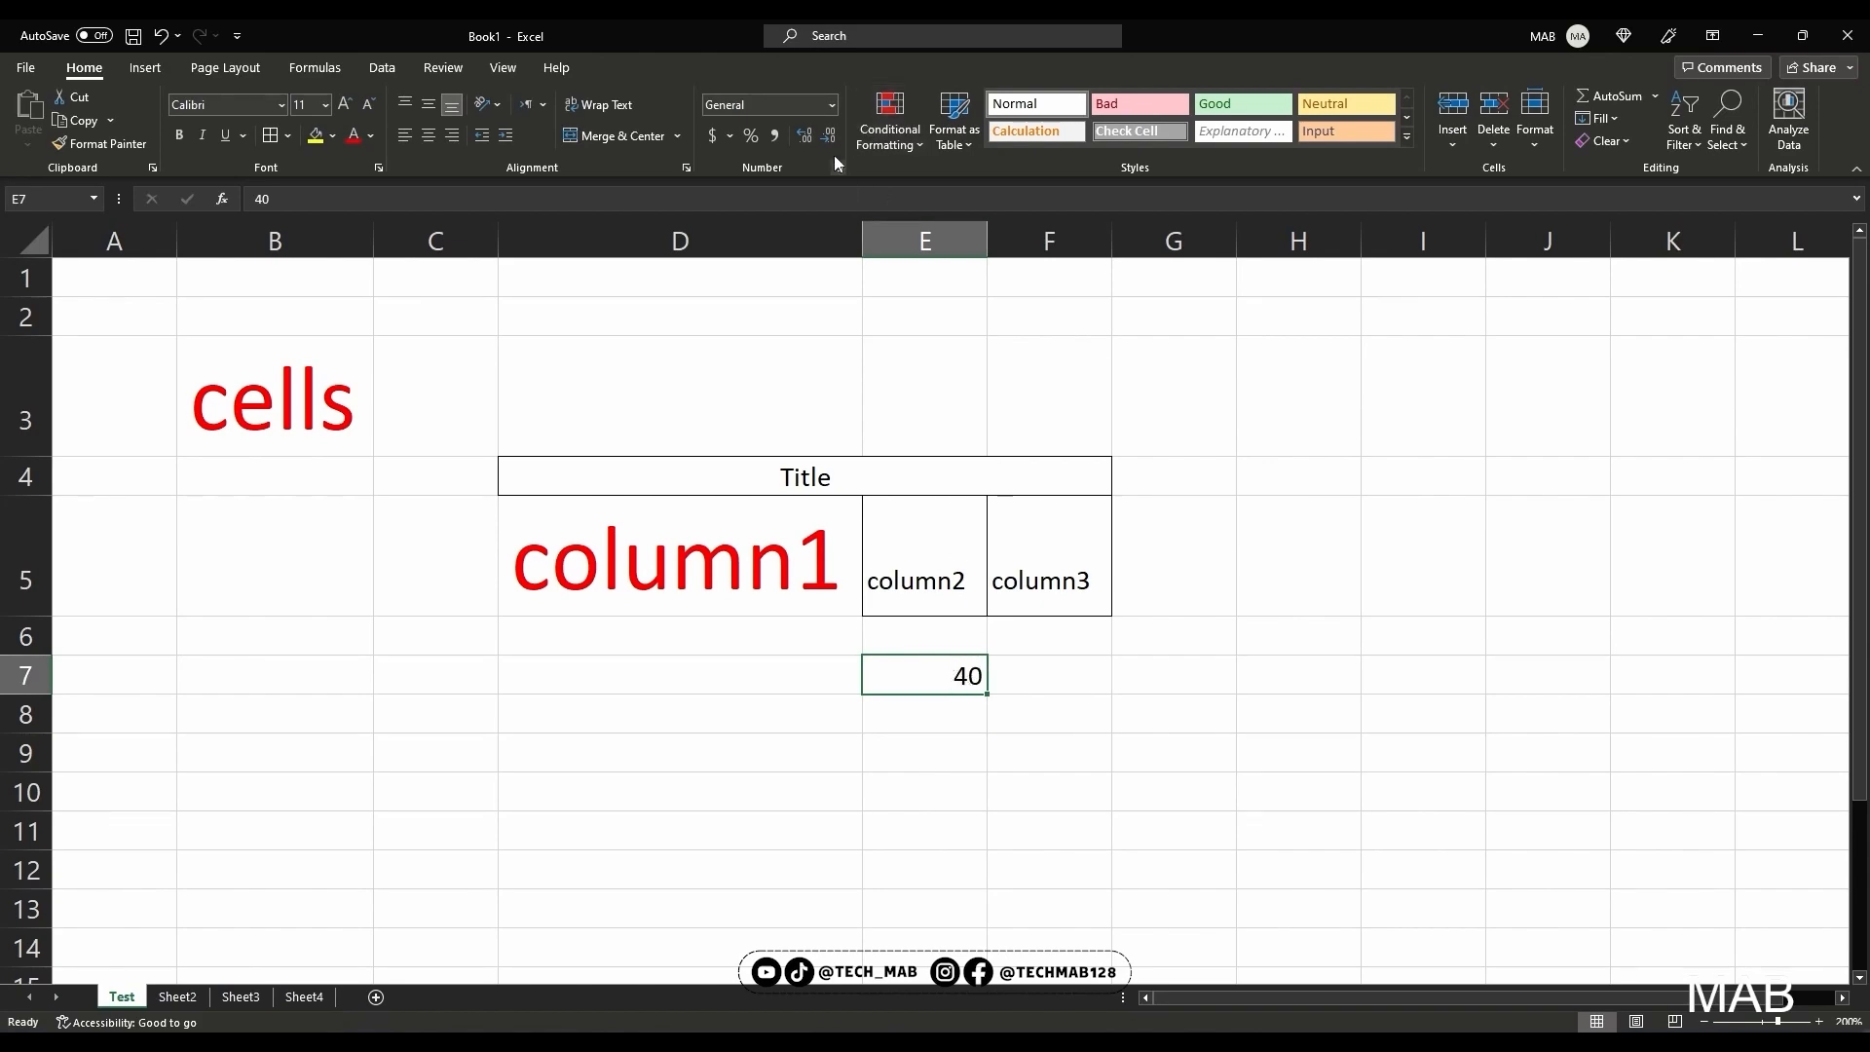
{"action": "left_click", "coordinate": [832, 105]}
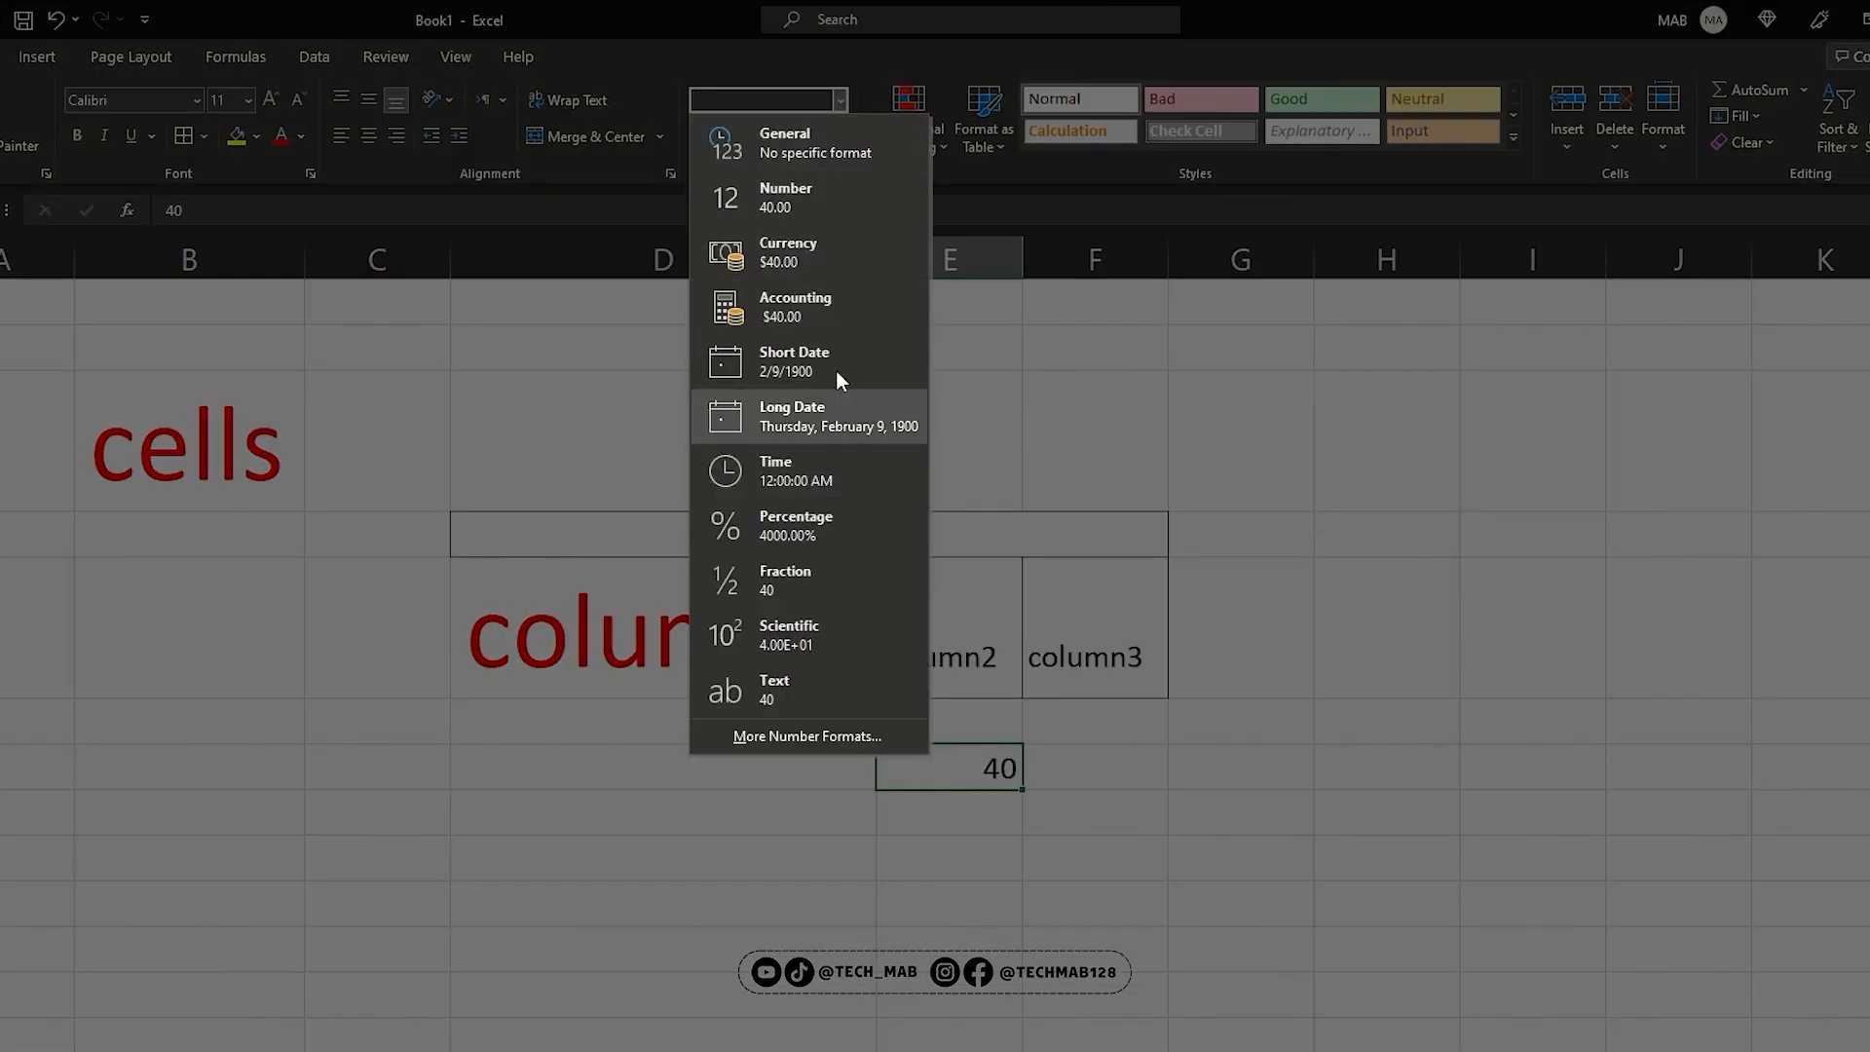
{"action": "left_click", "coordinate": [815, 214]}
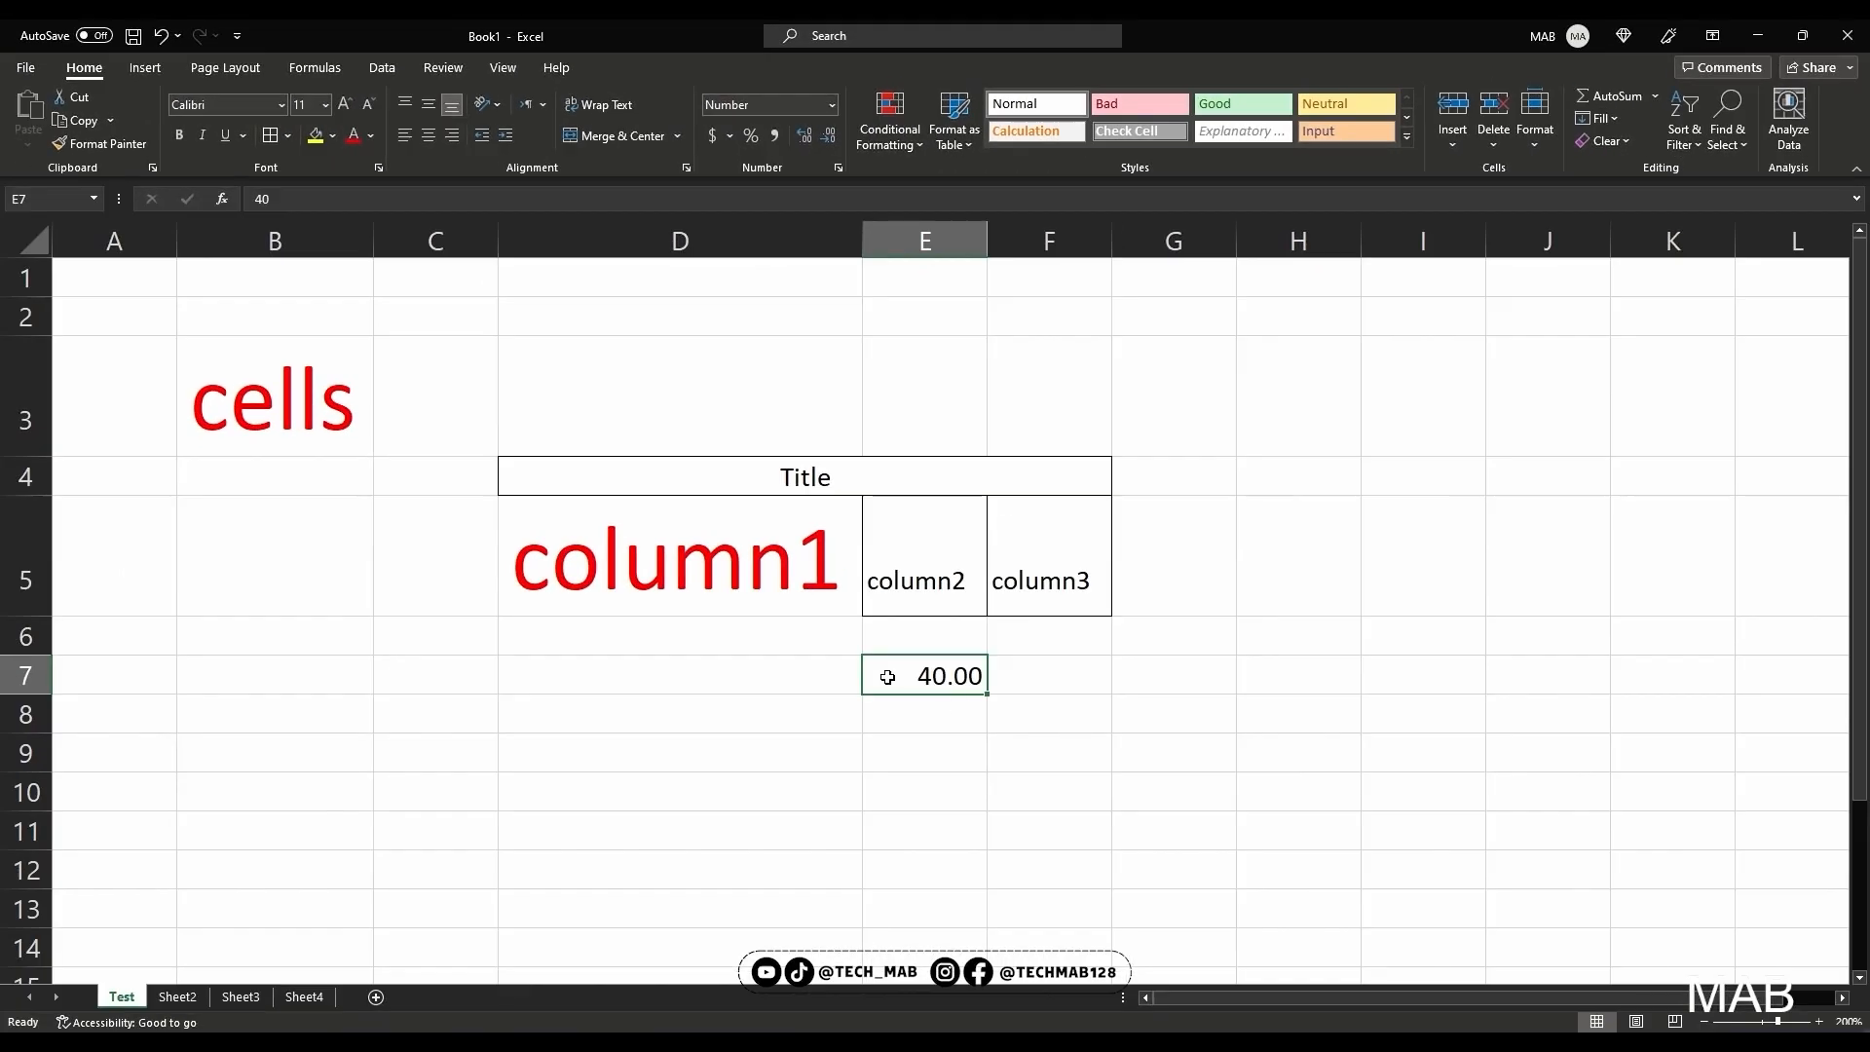
Delete the entire row 3 containing the word cells
{"action": "left_click", "coordinate": [81, 389]}
{"action": "key", "text": "shift+space"}
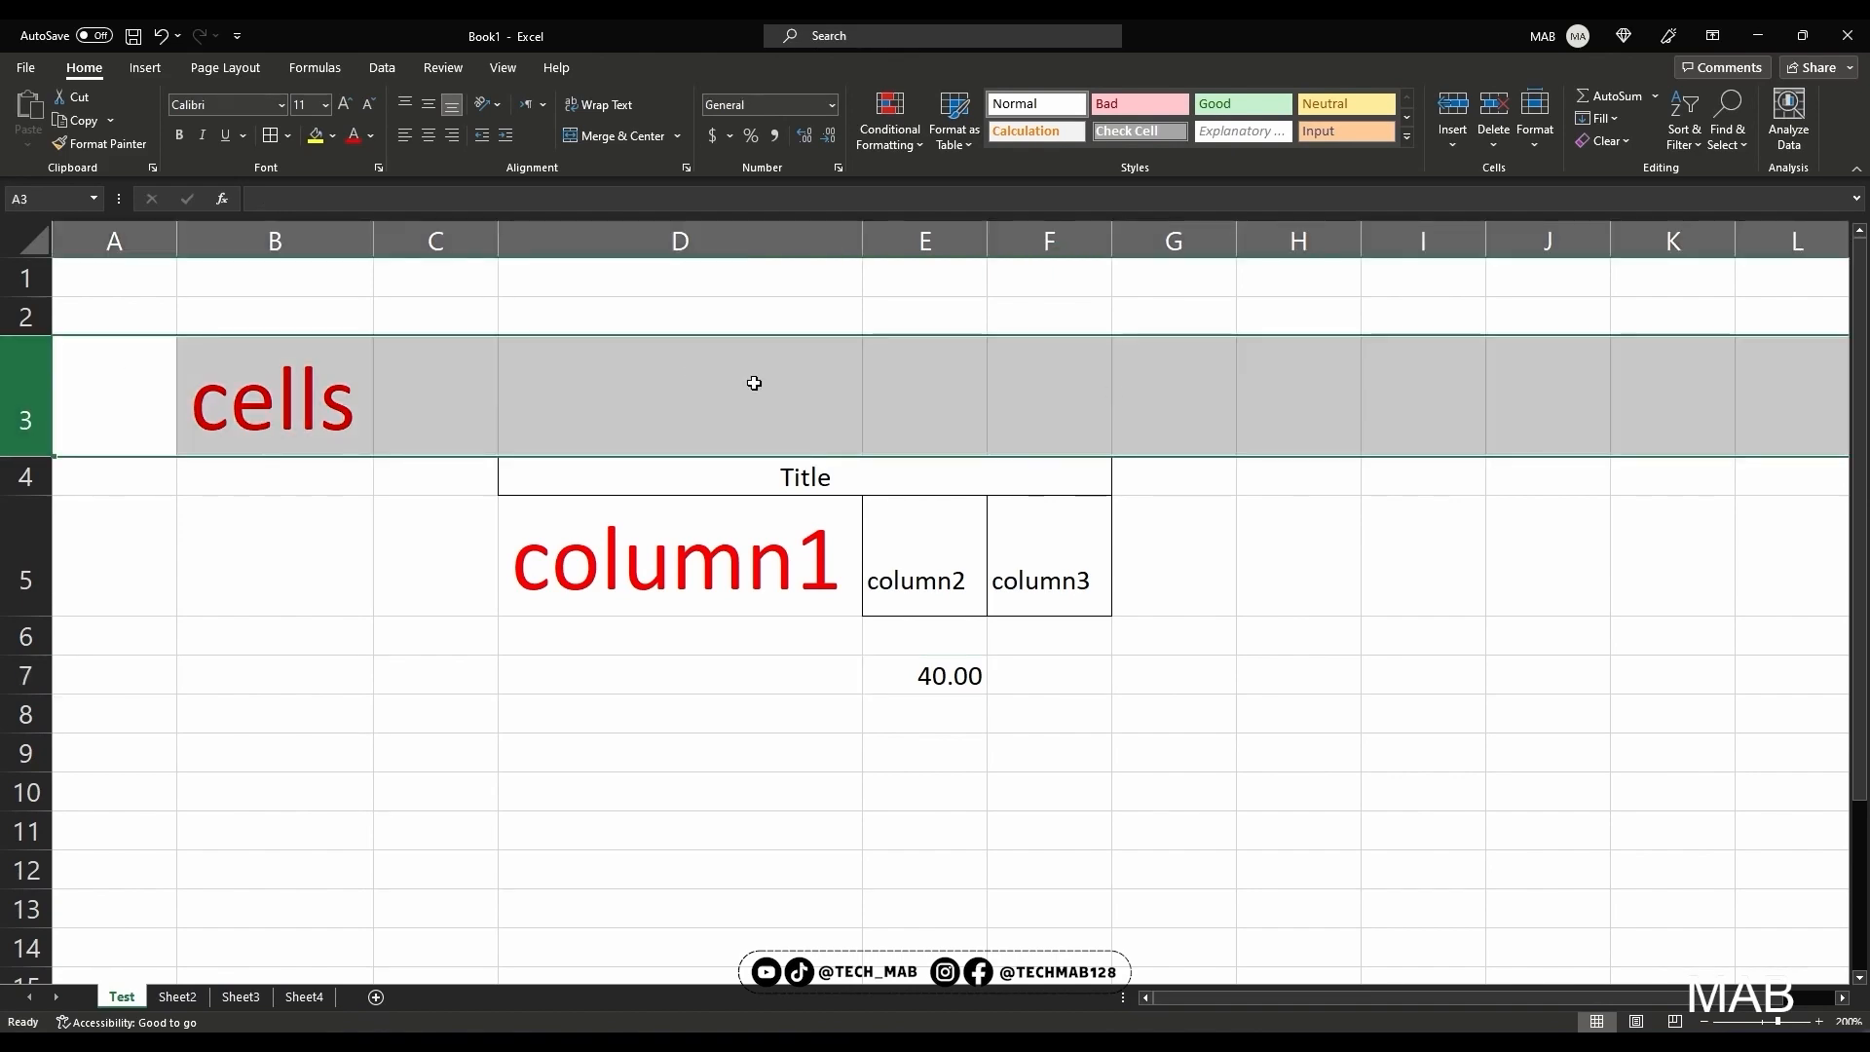
{"action": "right_click", "coordinate": [25, 378]}
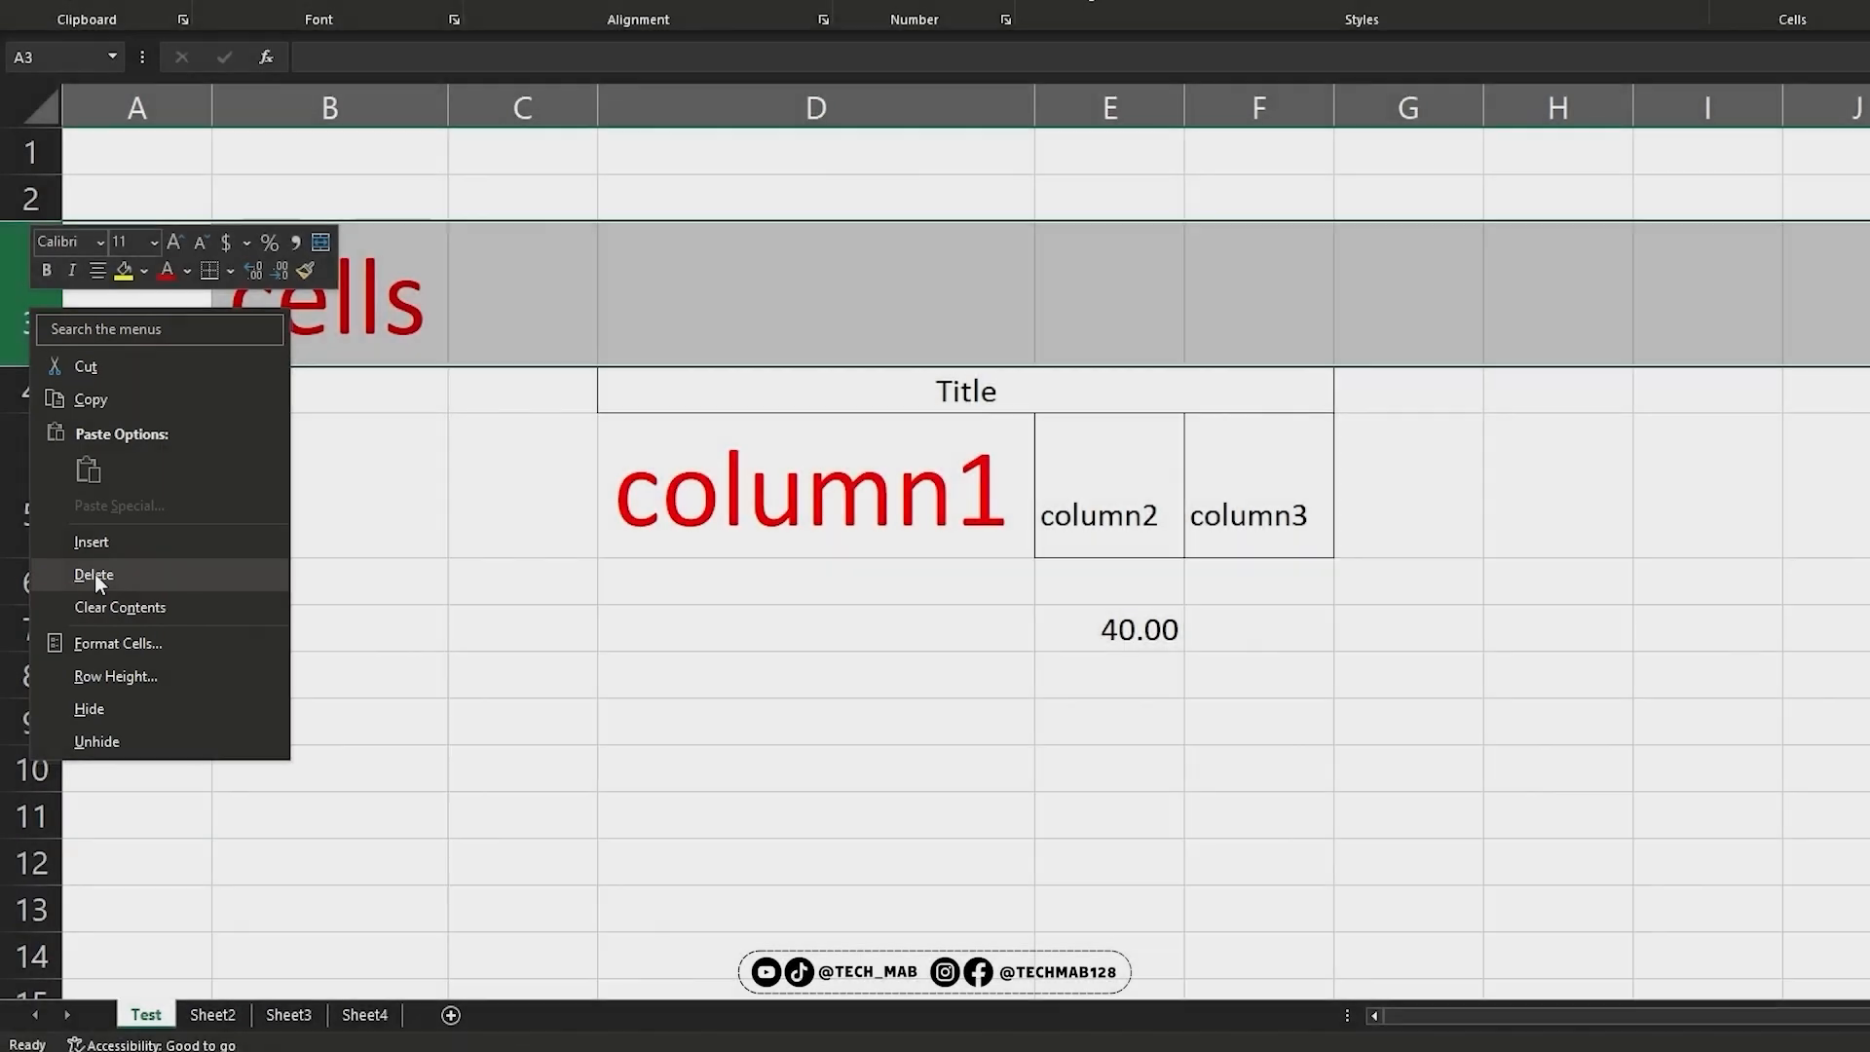
{"action": "left_click", "coordinate": [95, 575]}
Format the entire row 4 of column headings with red text, a yellow fill and borders
{"action": "left_click", "coordinate": [30, 369]}
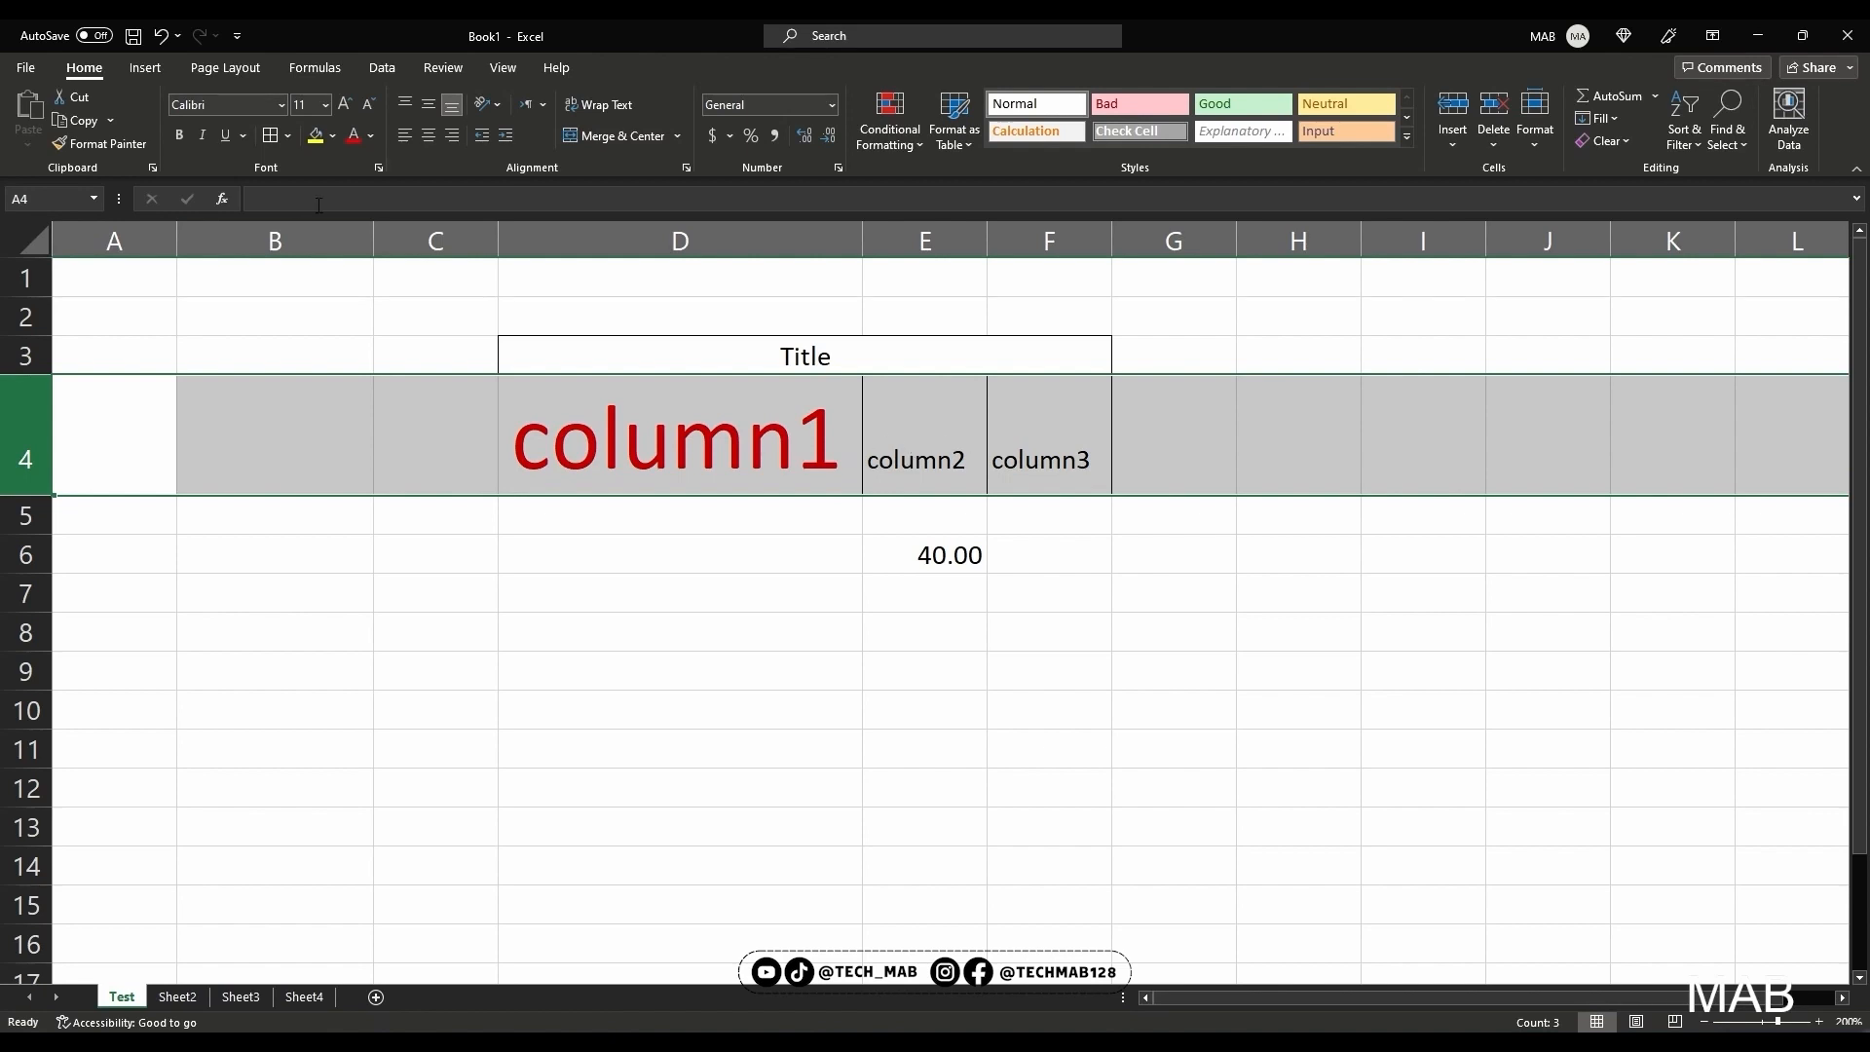
{"action": "left_click", "coordinate": [354, 137]}
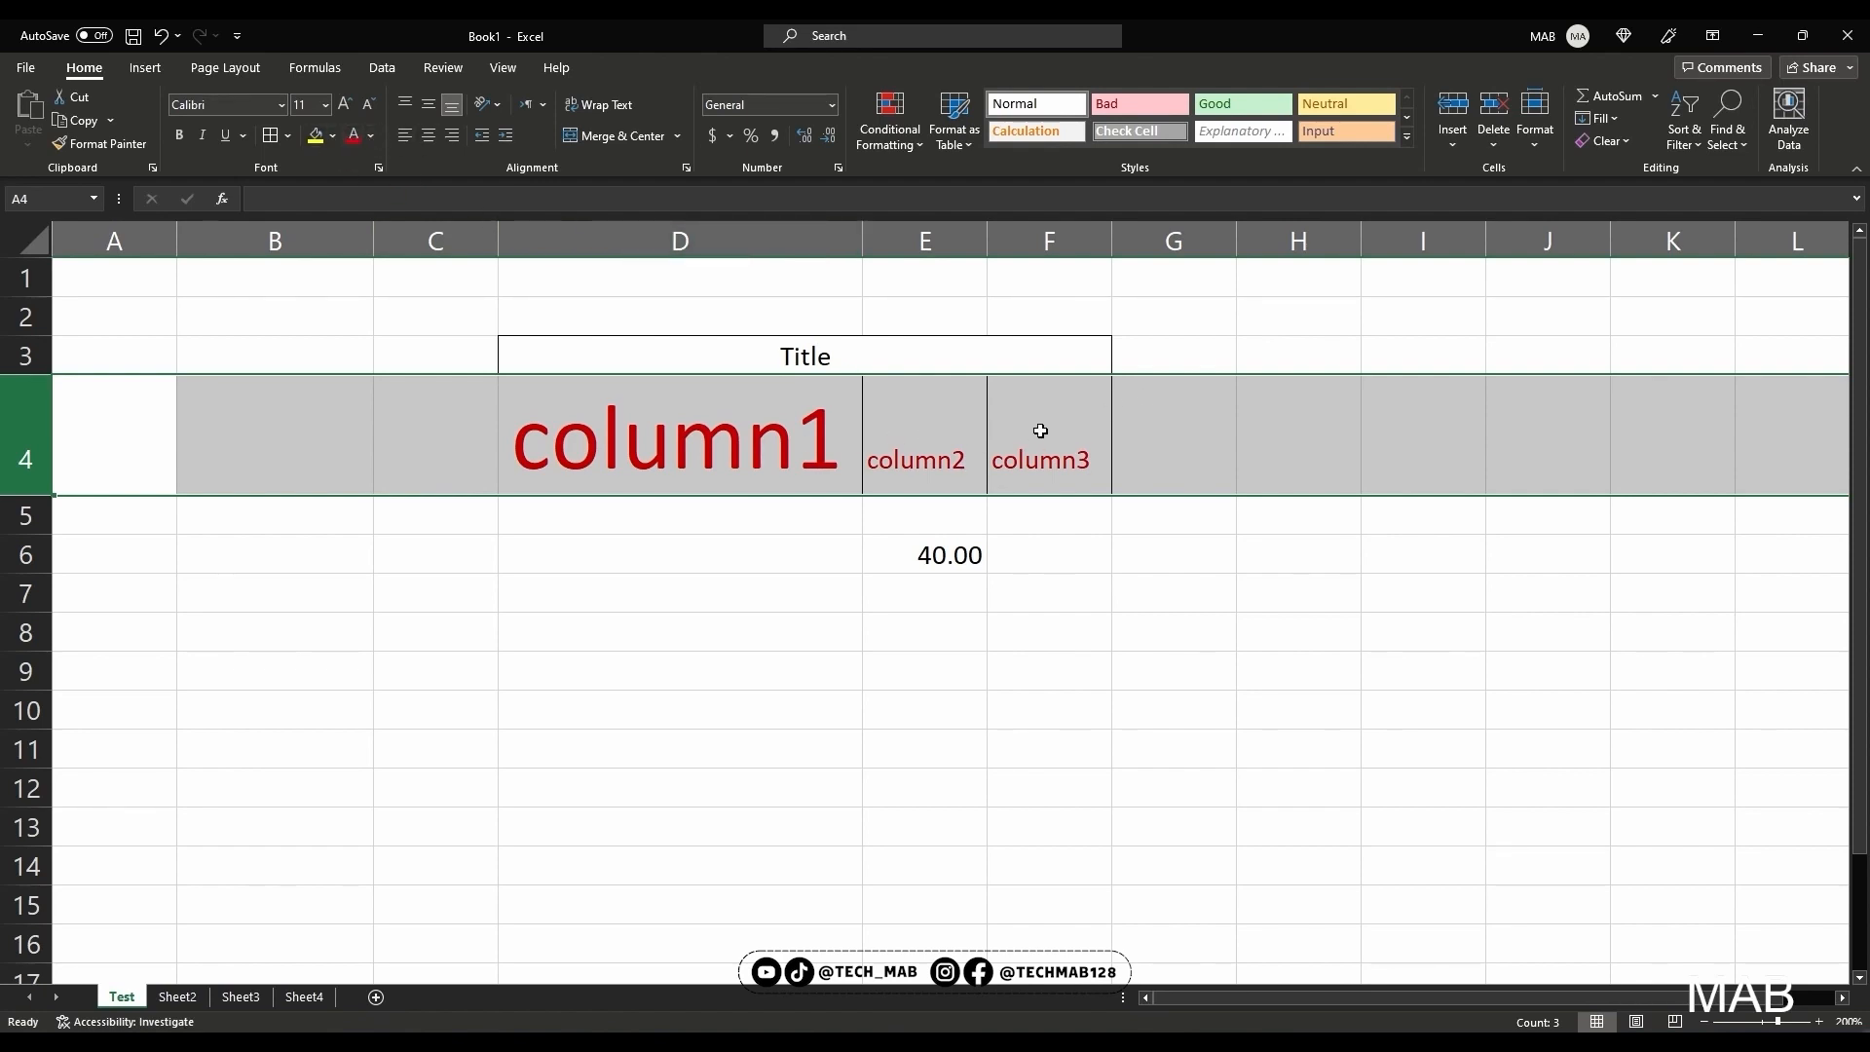
{"action": "left_click", "coordinate": [315, 140]}
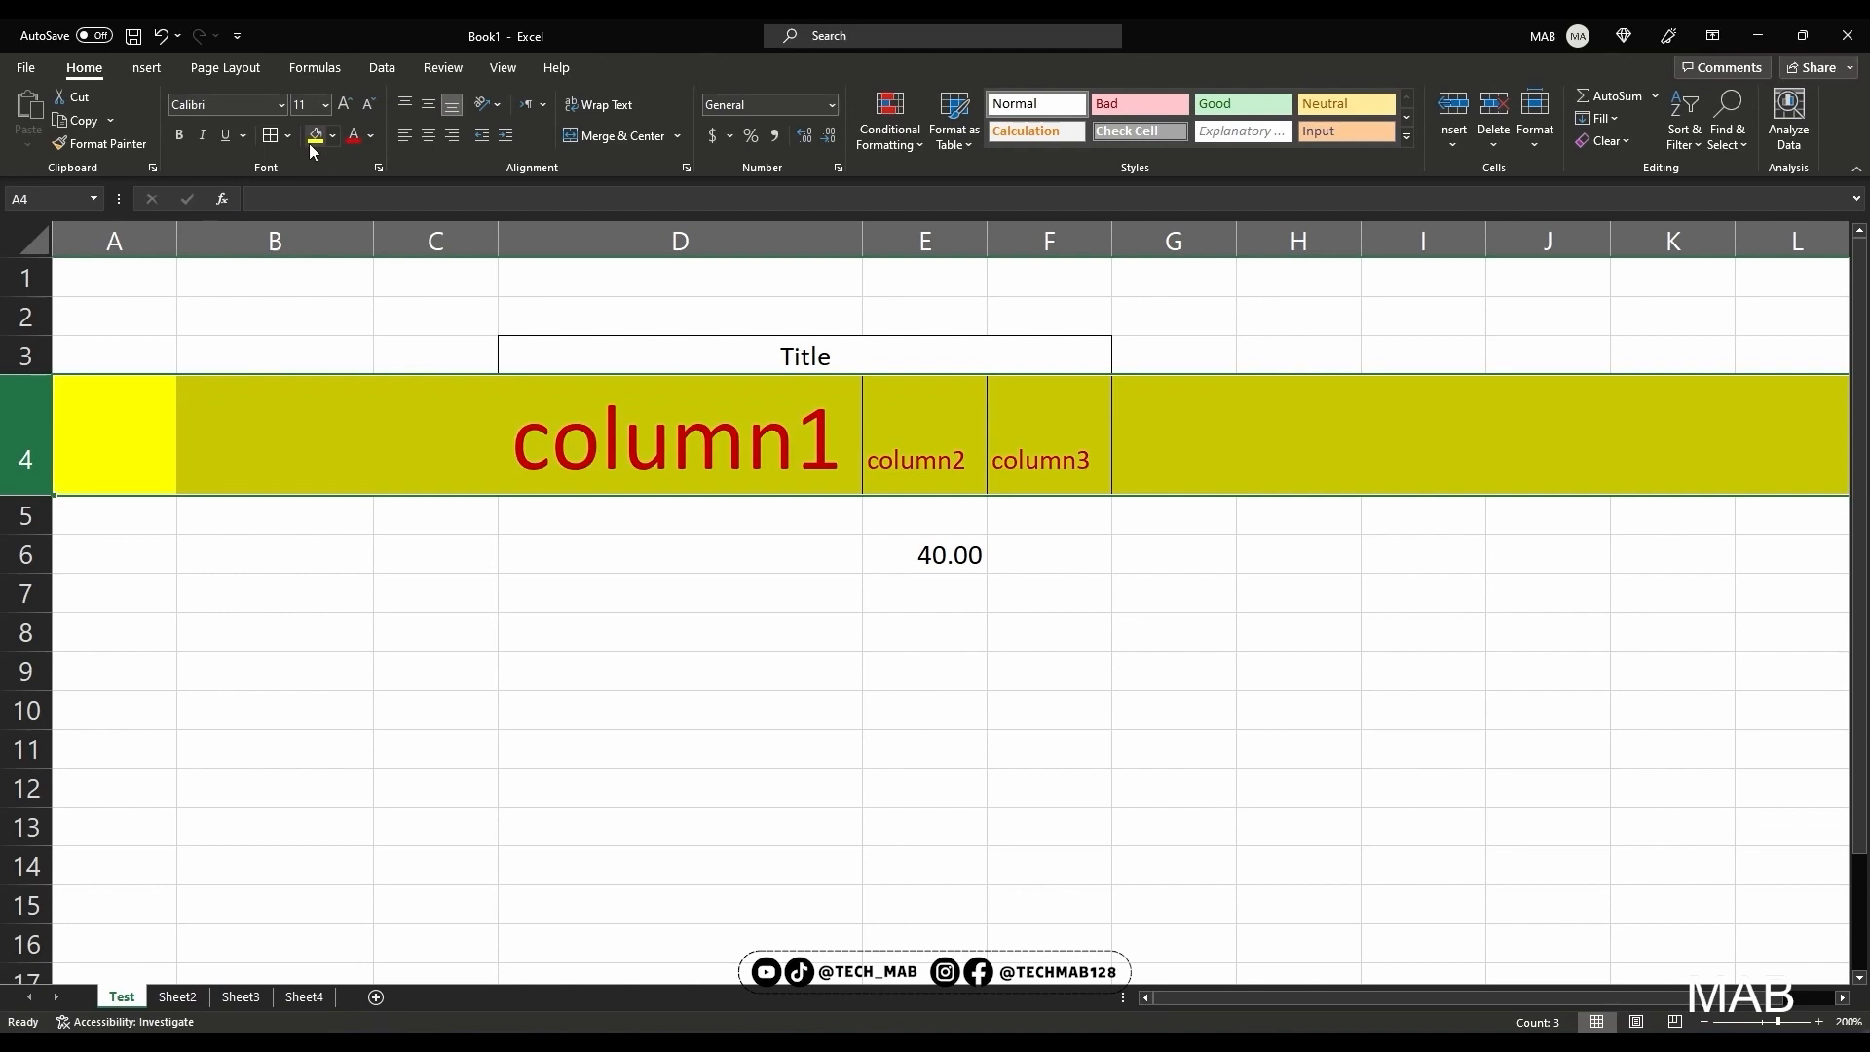
{"action": "left_click", "coordinate": [271, 142]}
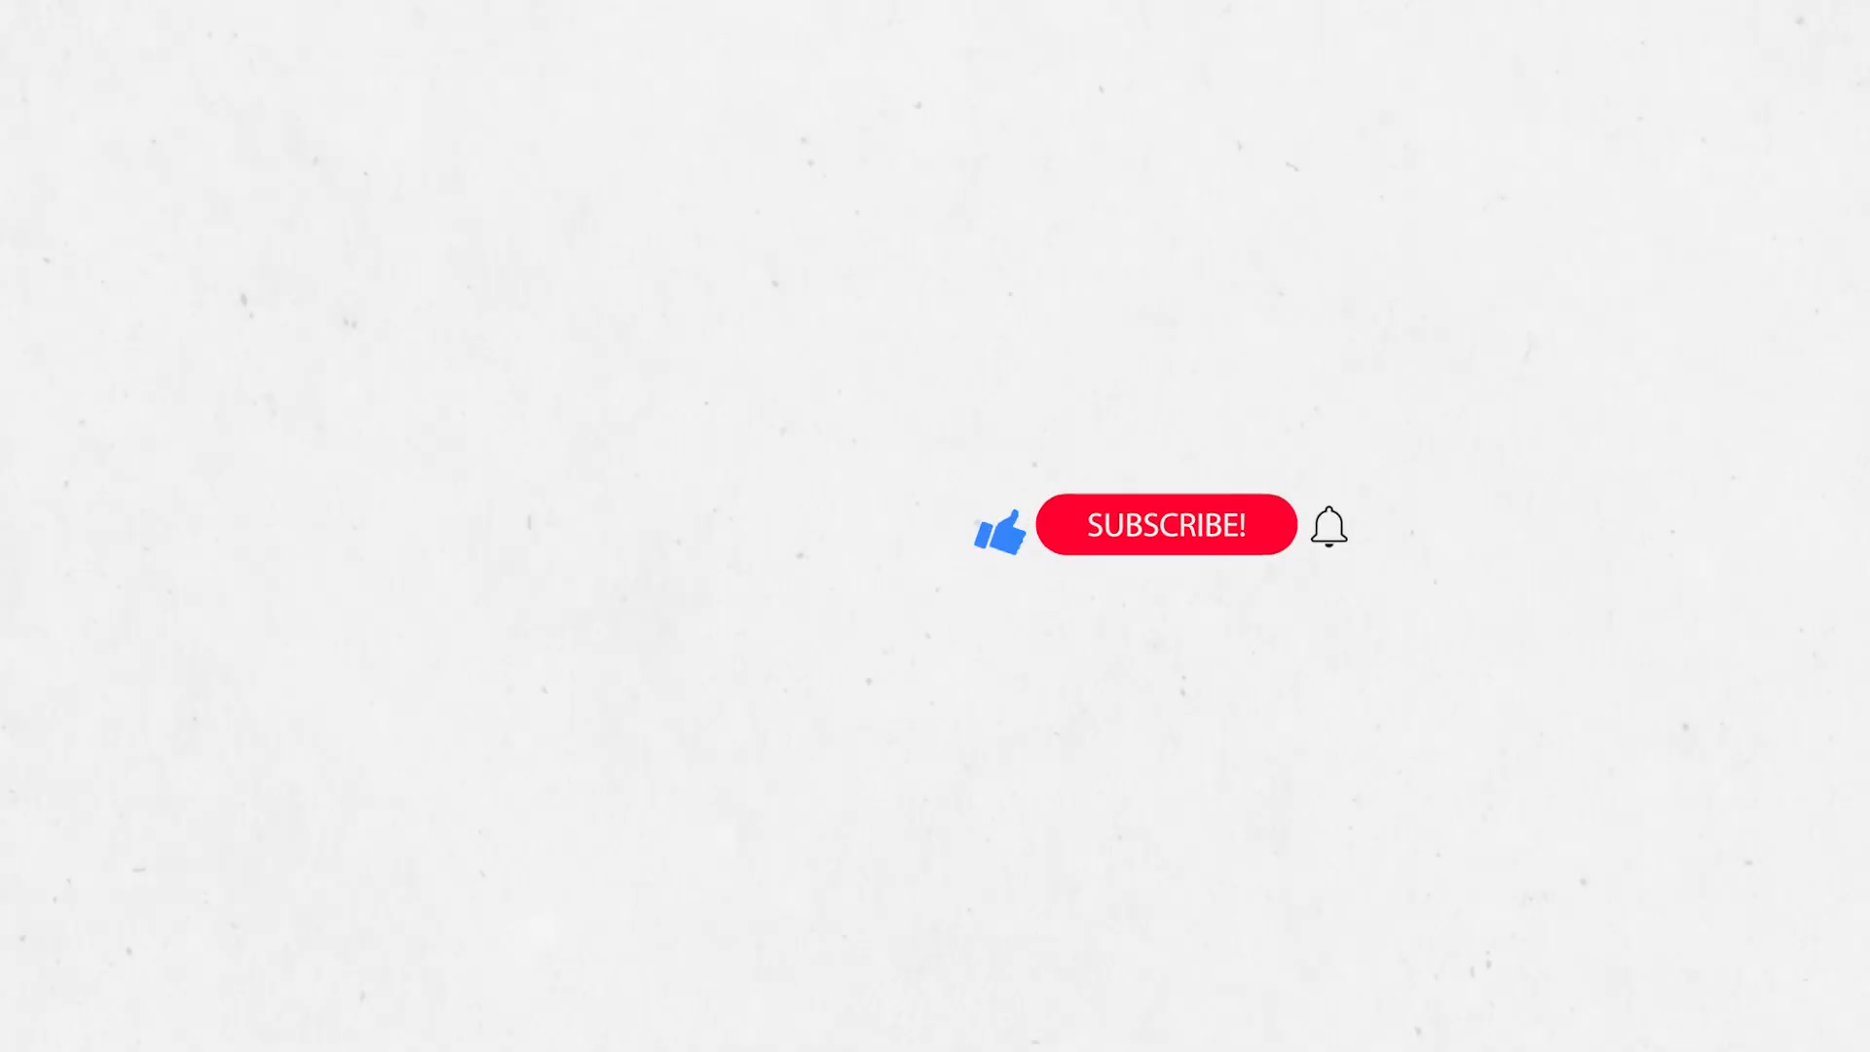